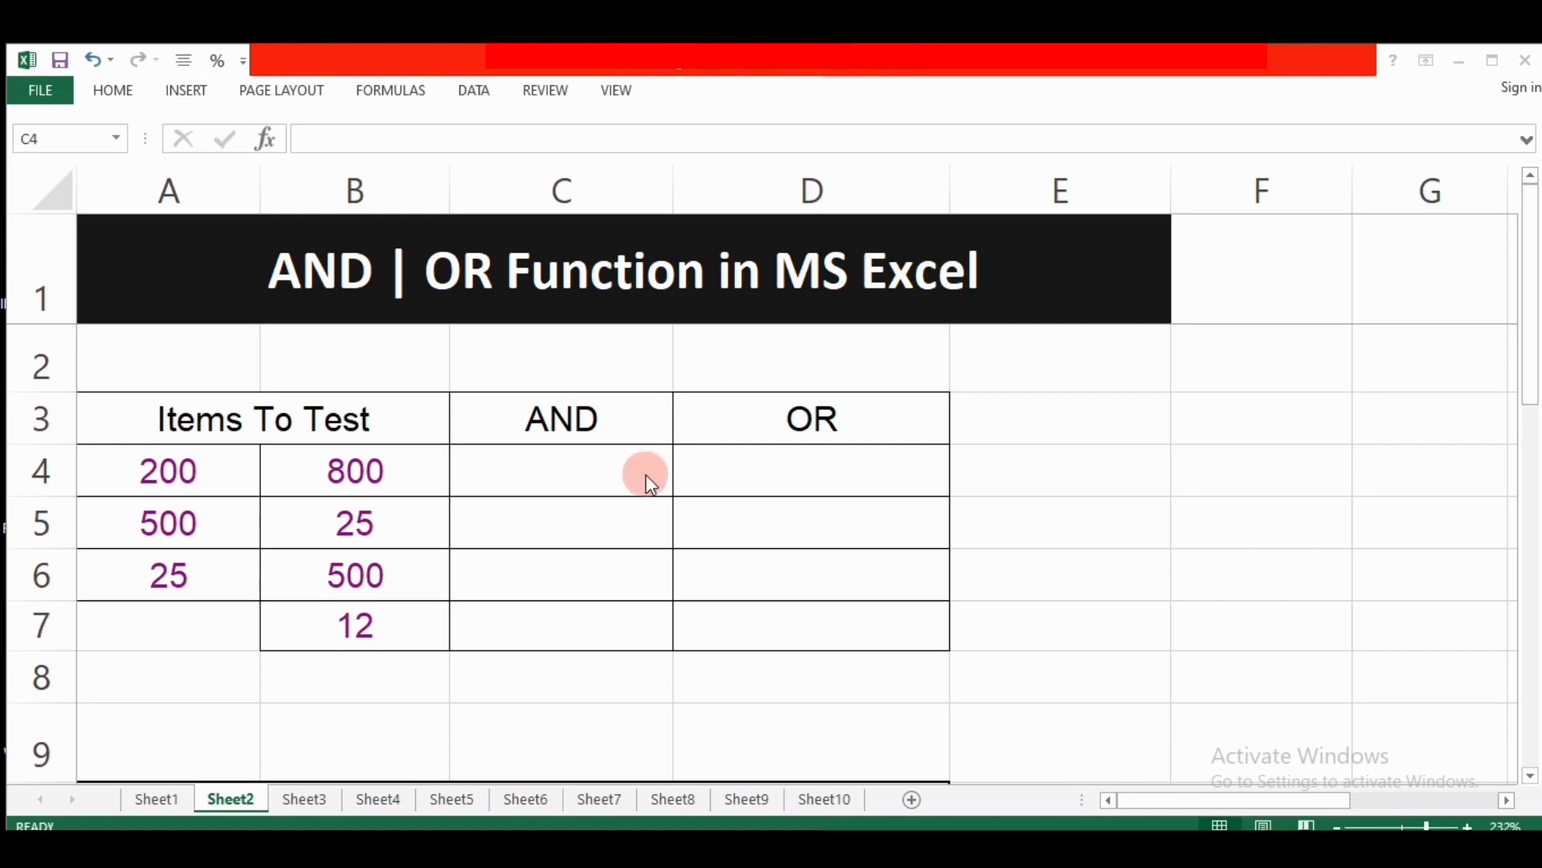
Look over the merged title and the AND and OR heading cells of the test table.
left_click_drag(454, 444, 364, 334)
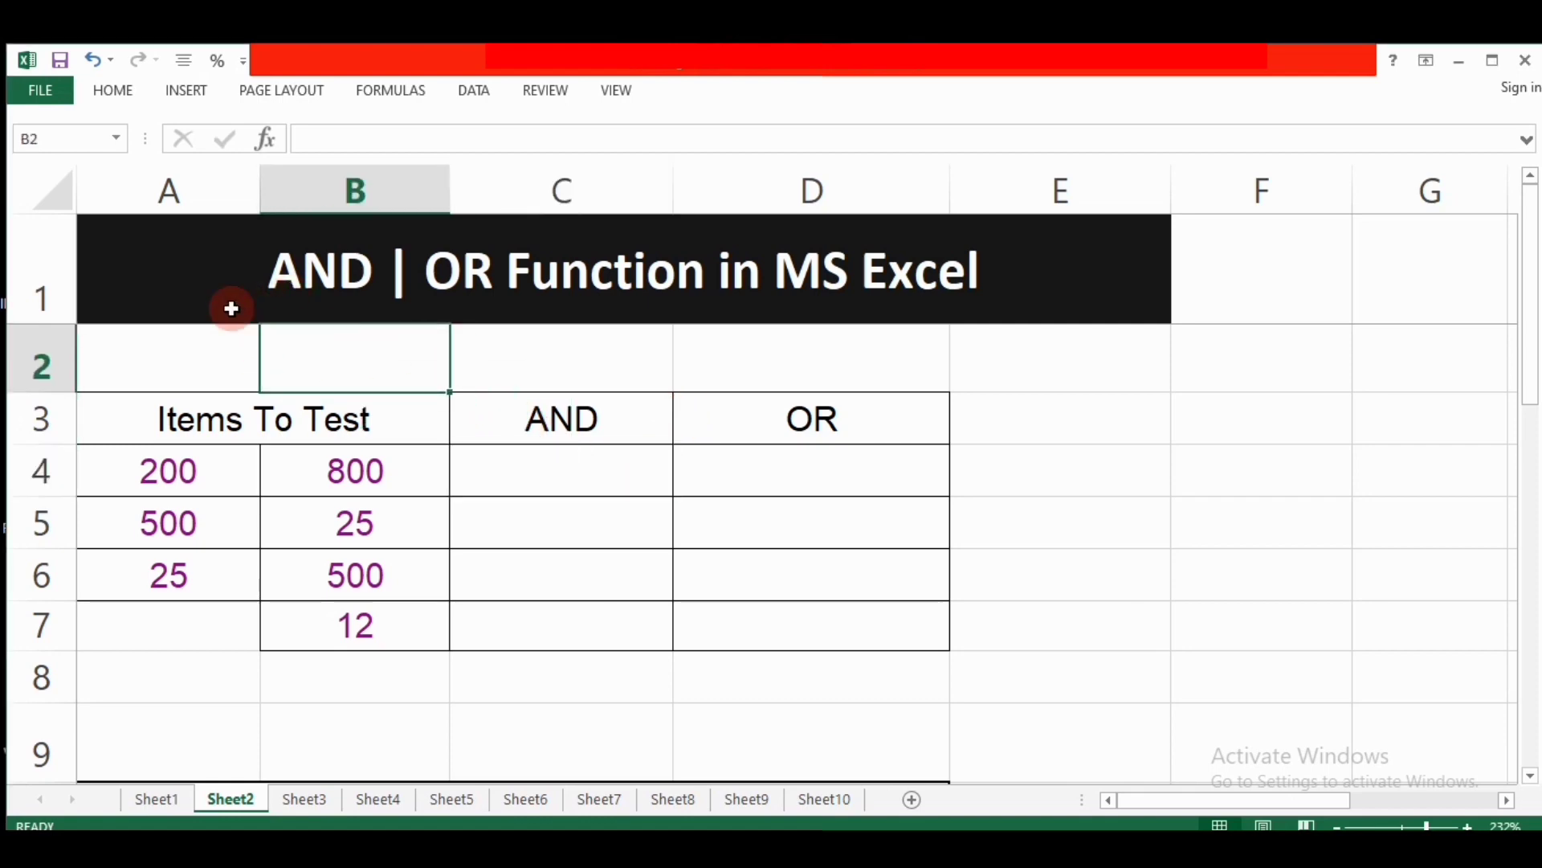
left_click(191, 354)
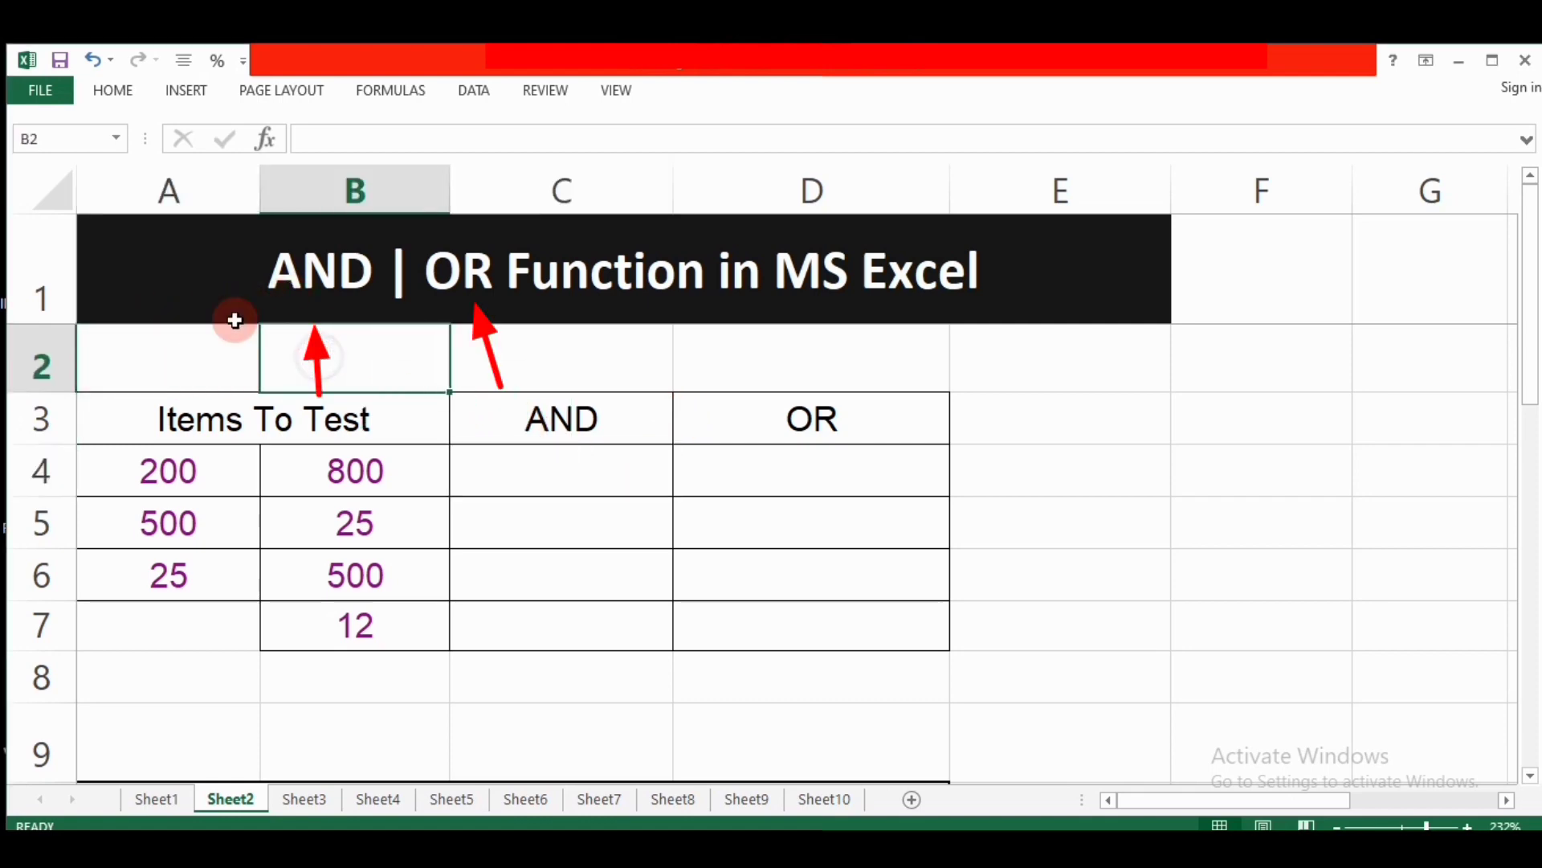
left_click(273, 289)
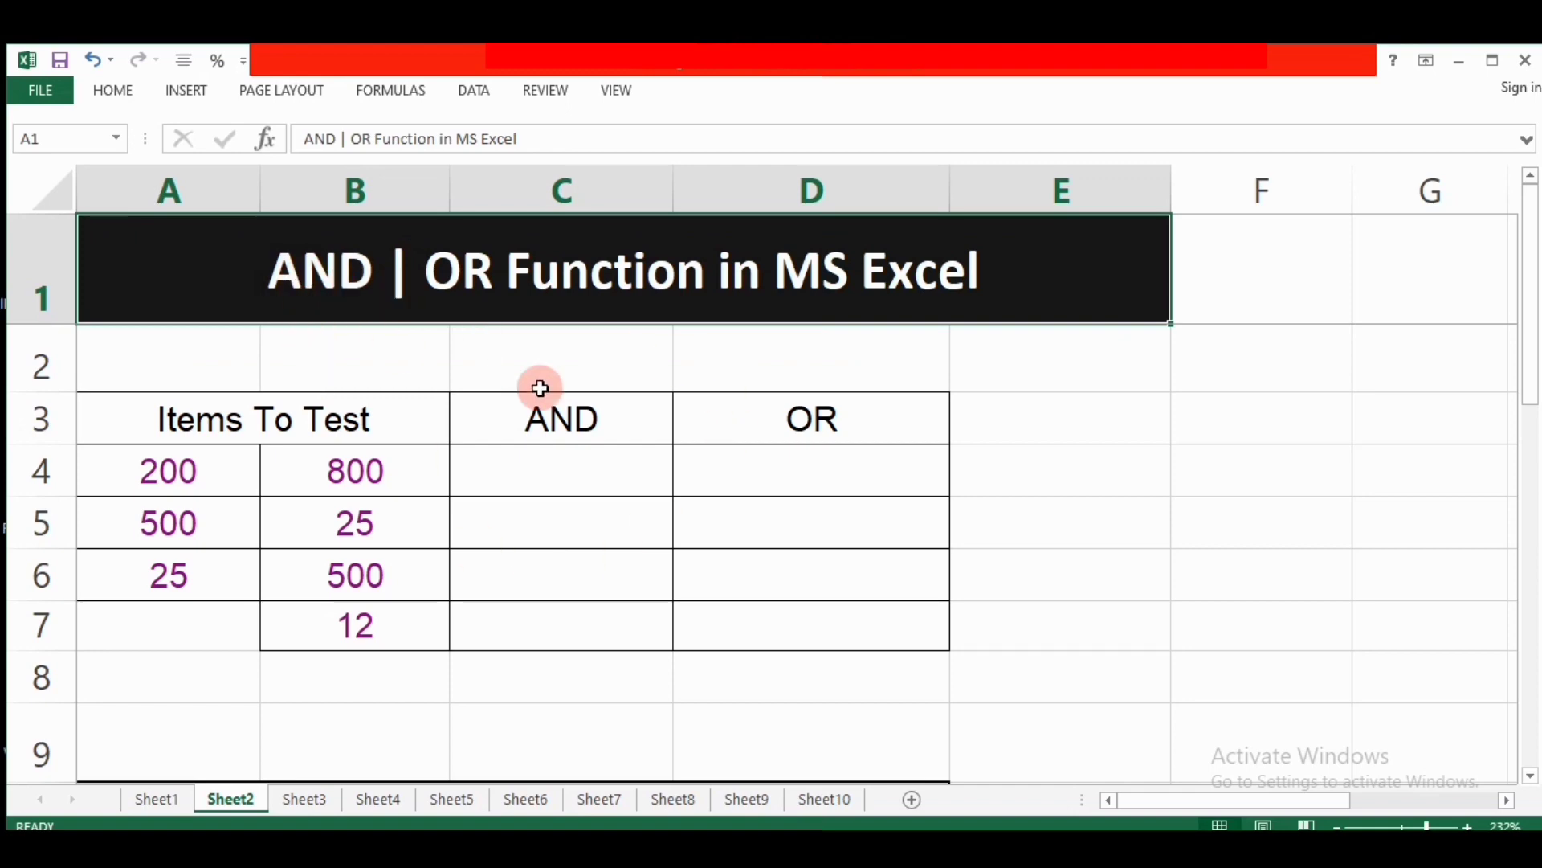
left_click(914, 428)
left_click(575, 406)
mouse_move(575, 406)
left_mouse_down()
mouse_move(940, 386)
mouse_move(906, 424)
left_mouse_up()
left_click(904, 422)
left_click(635, 440)
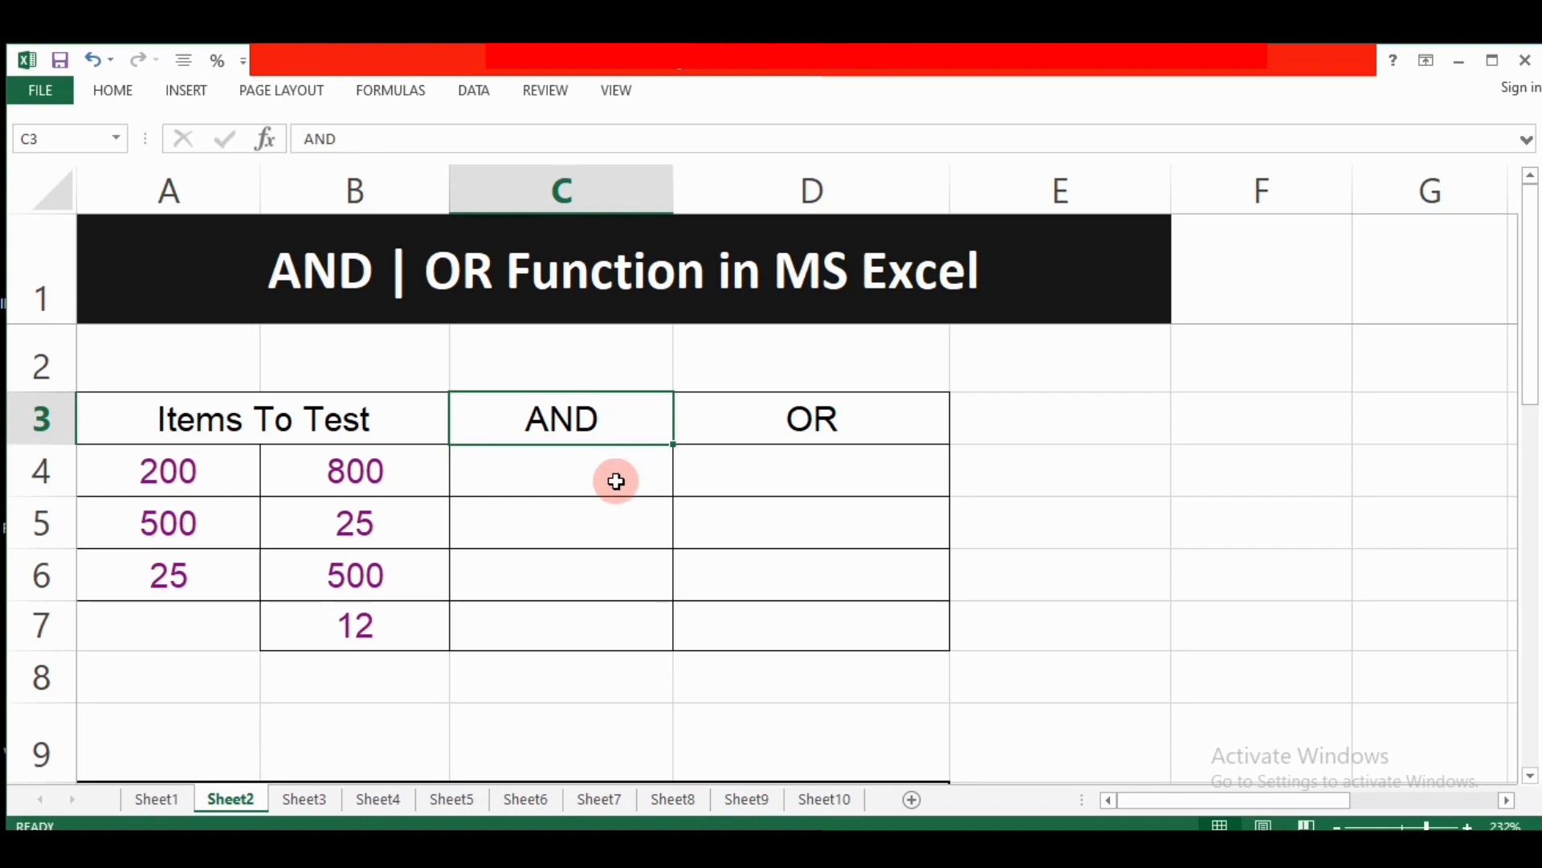
left_click(716, 492)
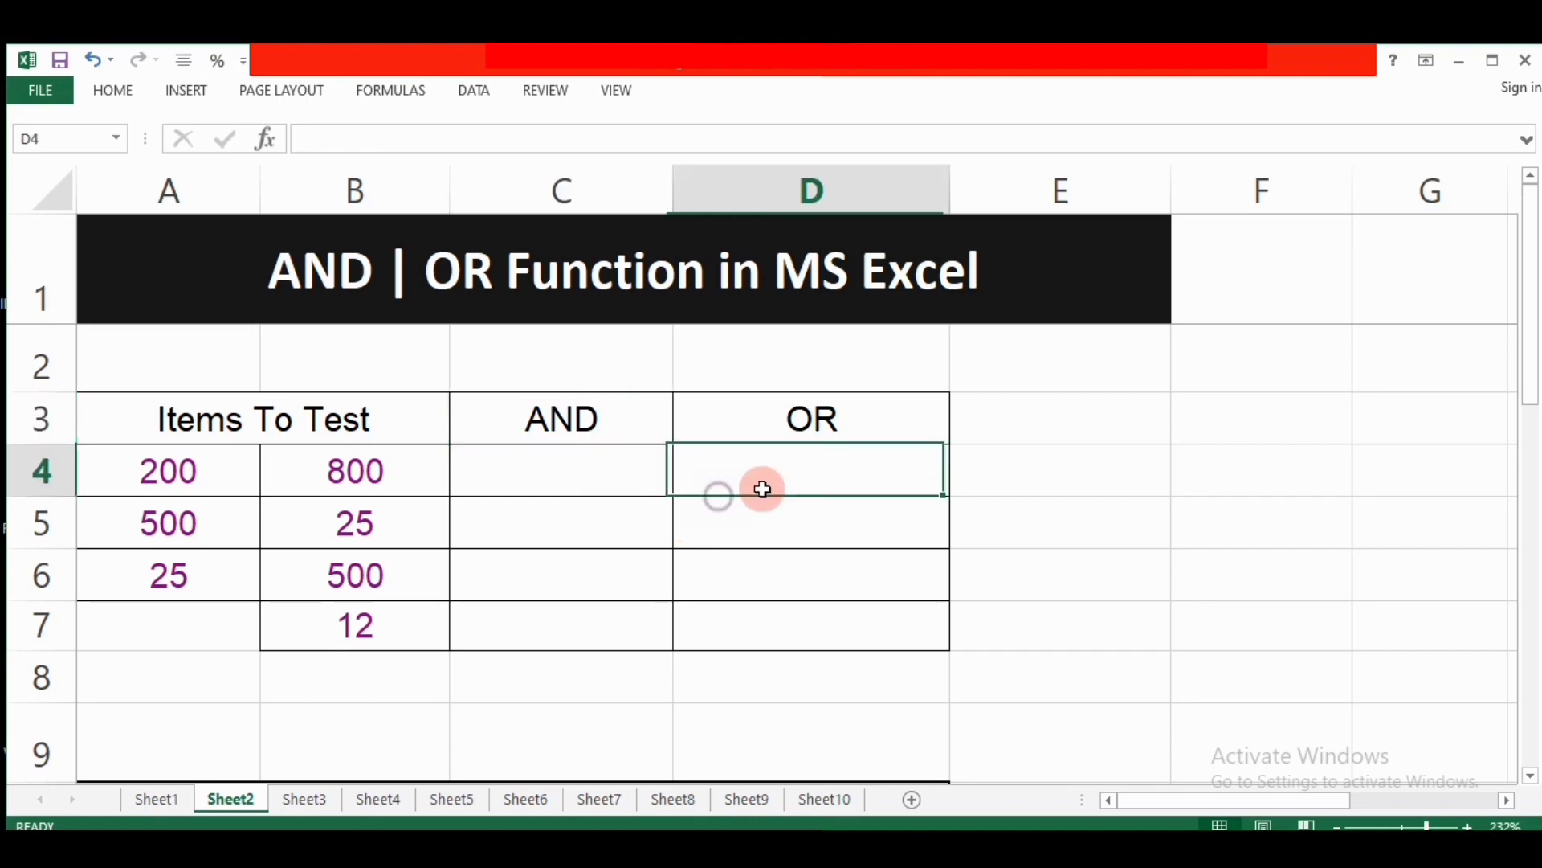
left_click(1000, 463)
left_click(552, 480)
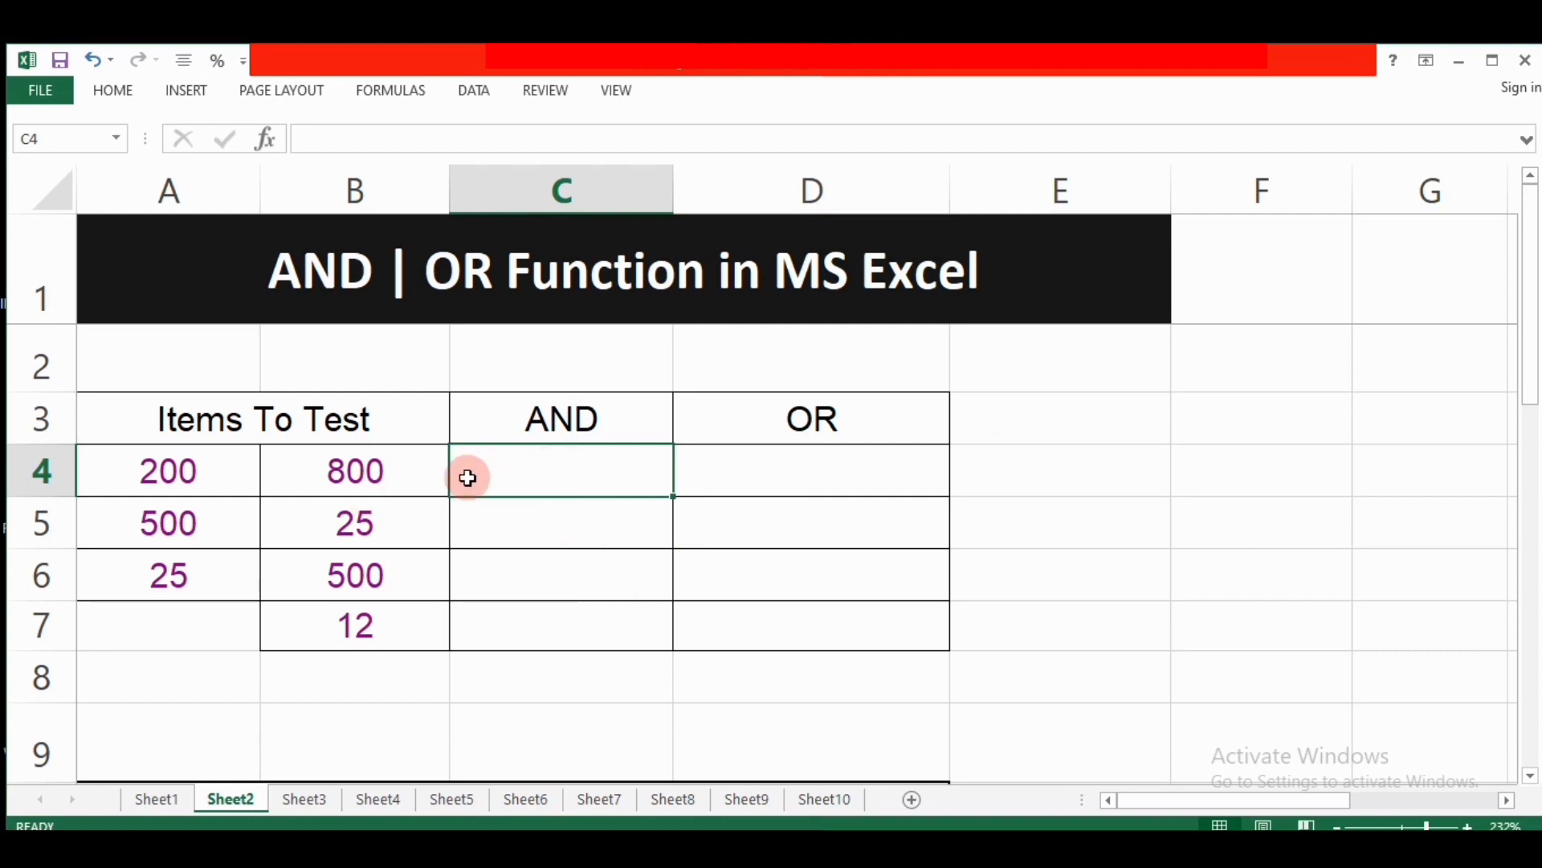
Review the Items To Test values in A4:B7 and the empty AND/OR result cells.
left_click(173, 430)
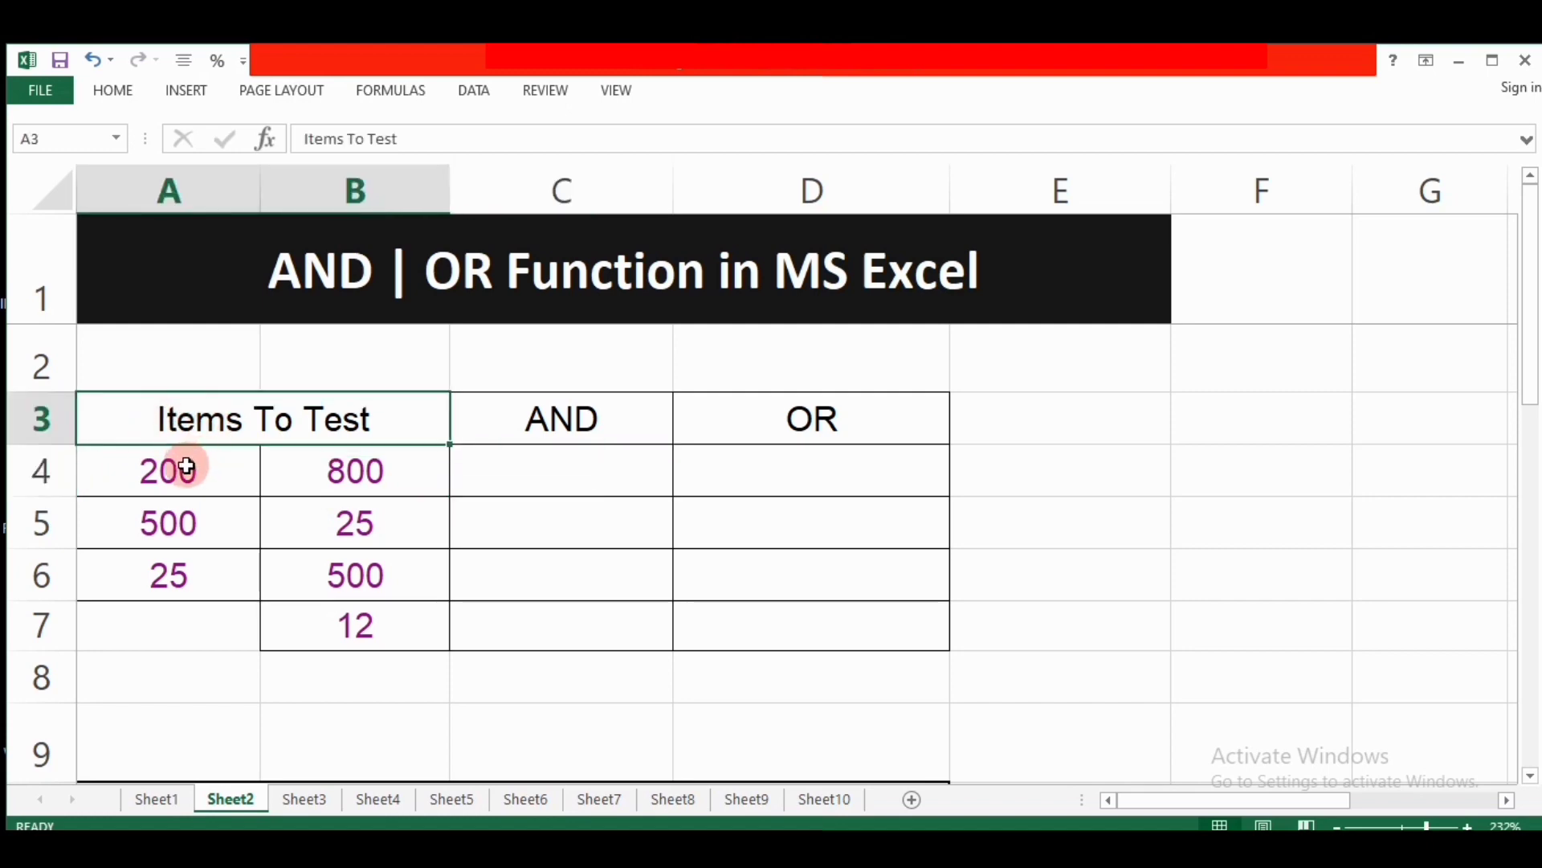
left_click_drag(190, 462, 406, 638)
left_click(525, 556)
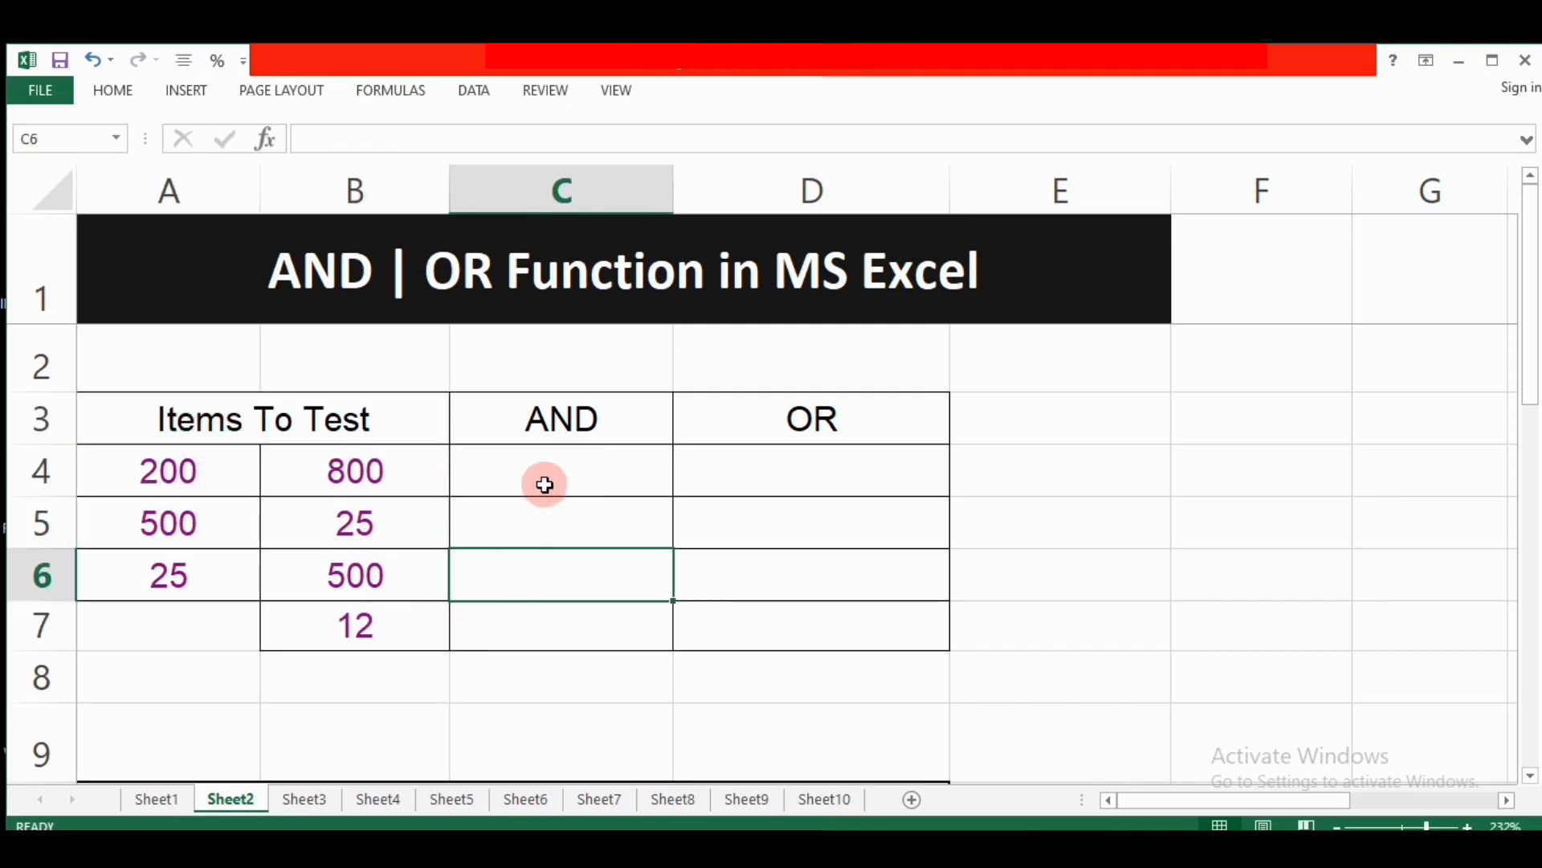
mouse_move(589, 416)
left_mouse_down()
mouse_move(897, 453)
mouse_move(861, 627)
left_mouse_up()
left_click(652, 575)
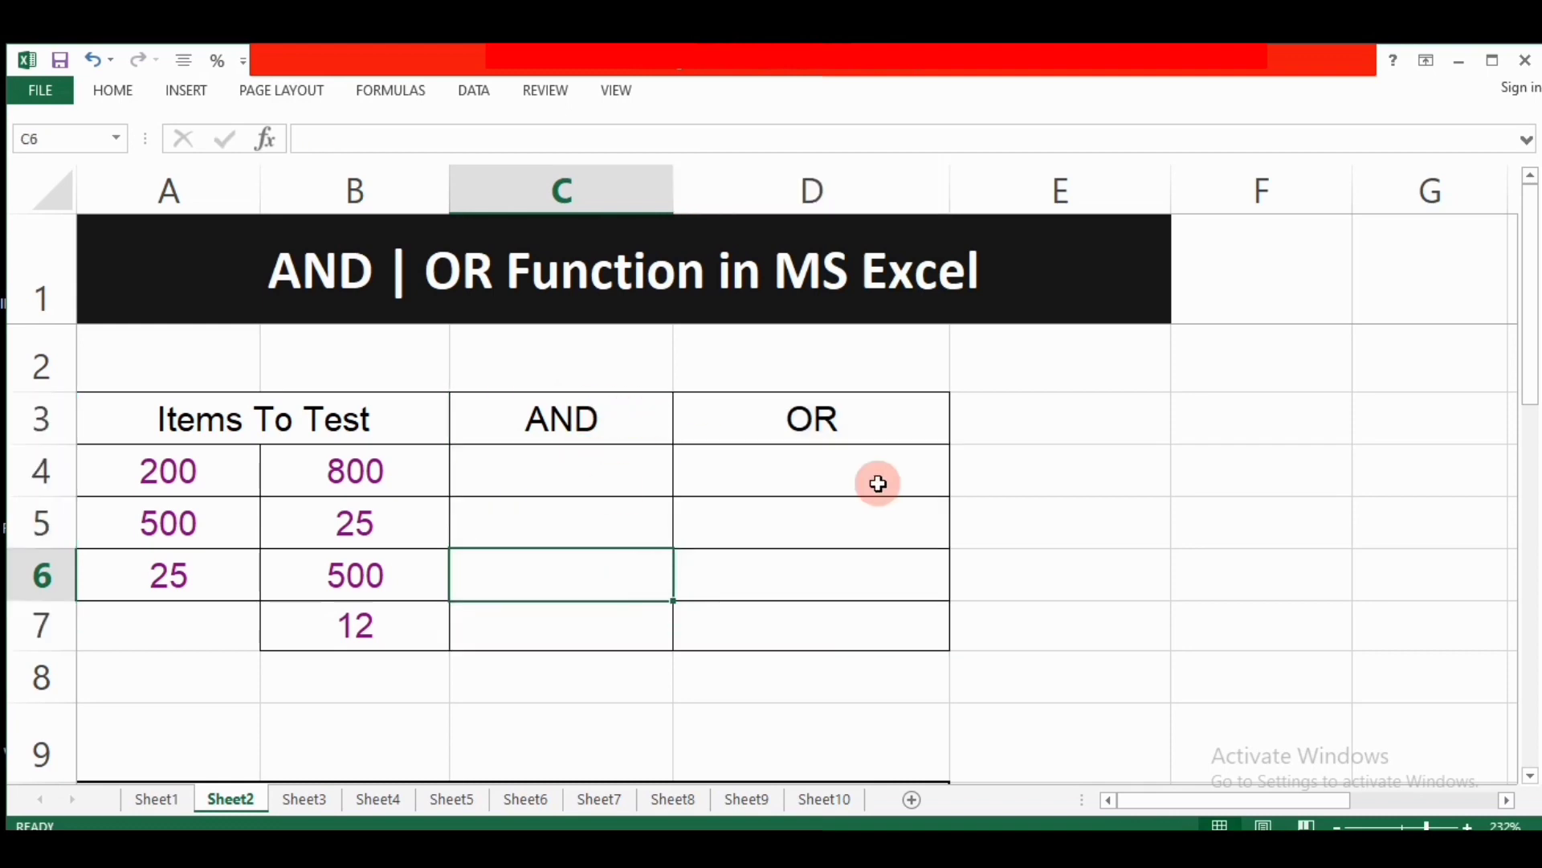
left_click(666, 614)
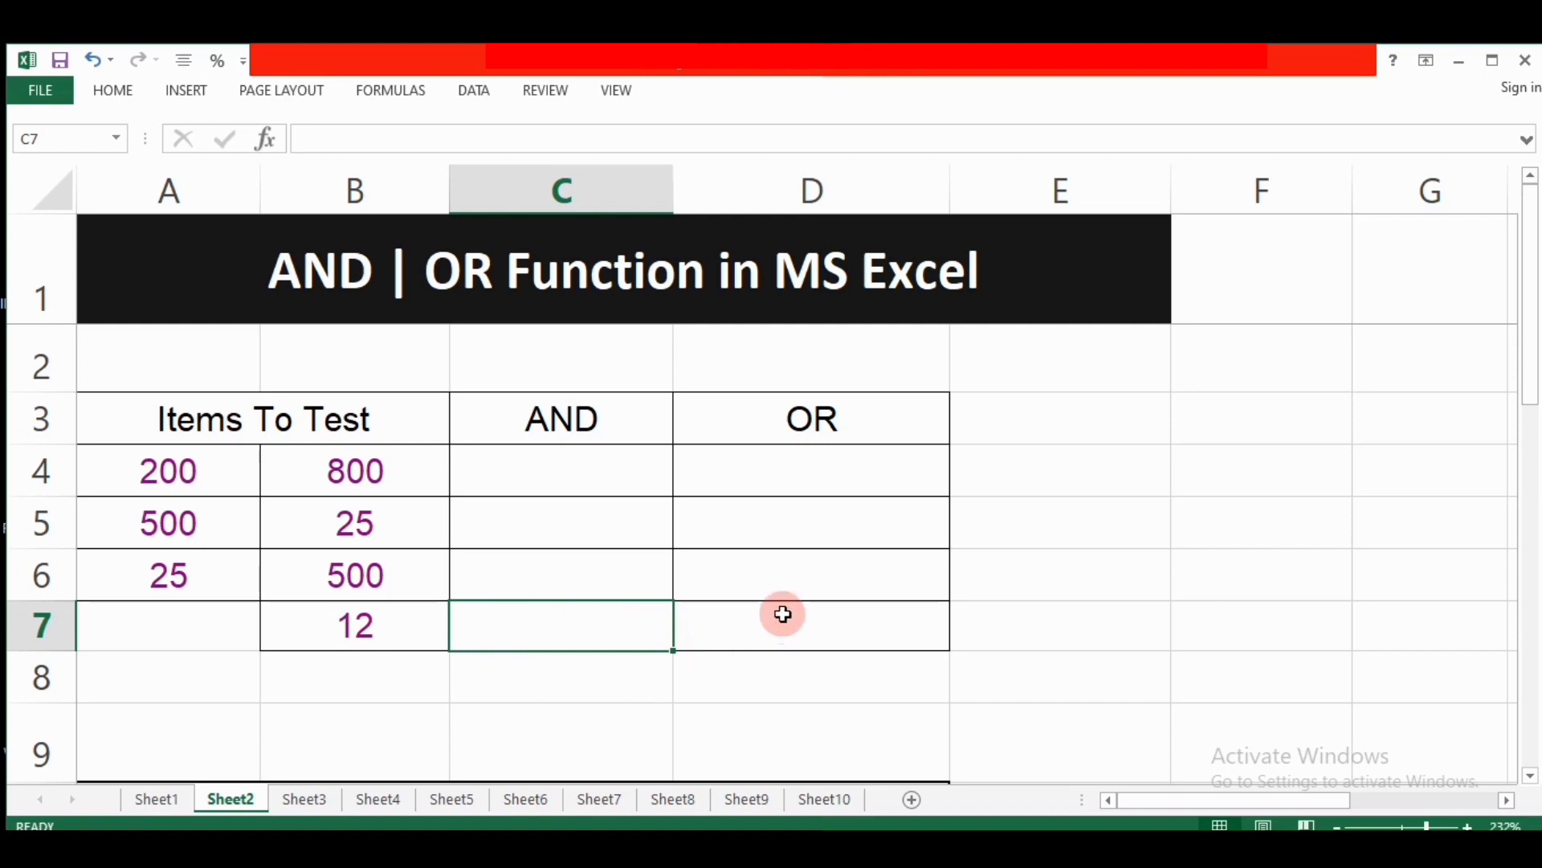
left_click(727, 513)
left_click(594, 472)
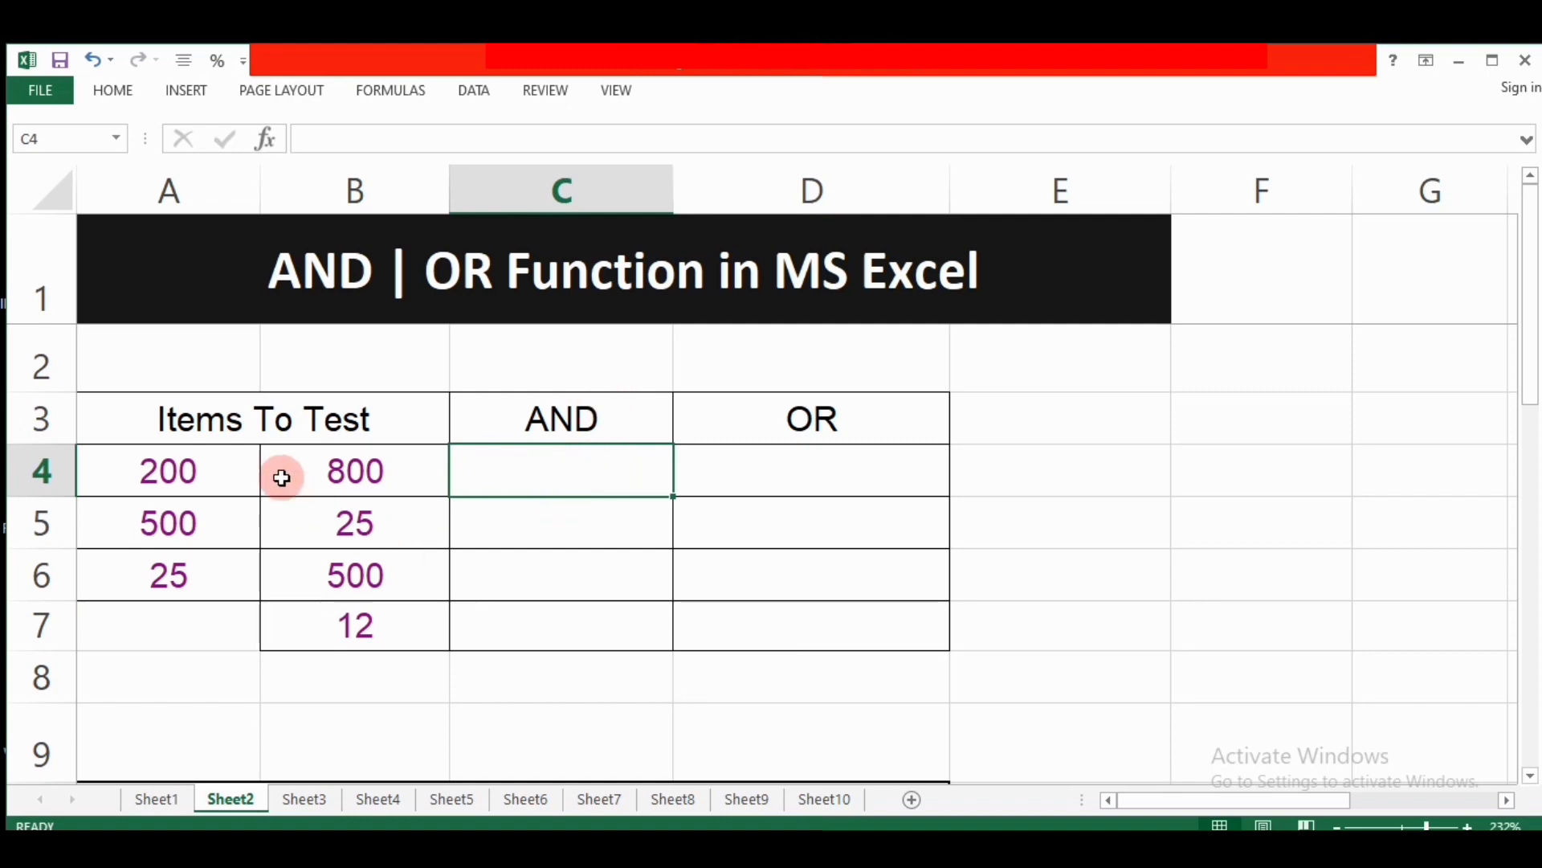
mouse_move(149, 415)
left_mouse_down()
mouse_move(262, 507)
mouse_move(345, 627)
left_mouse_up()
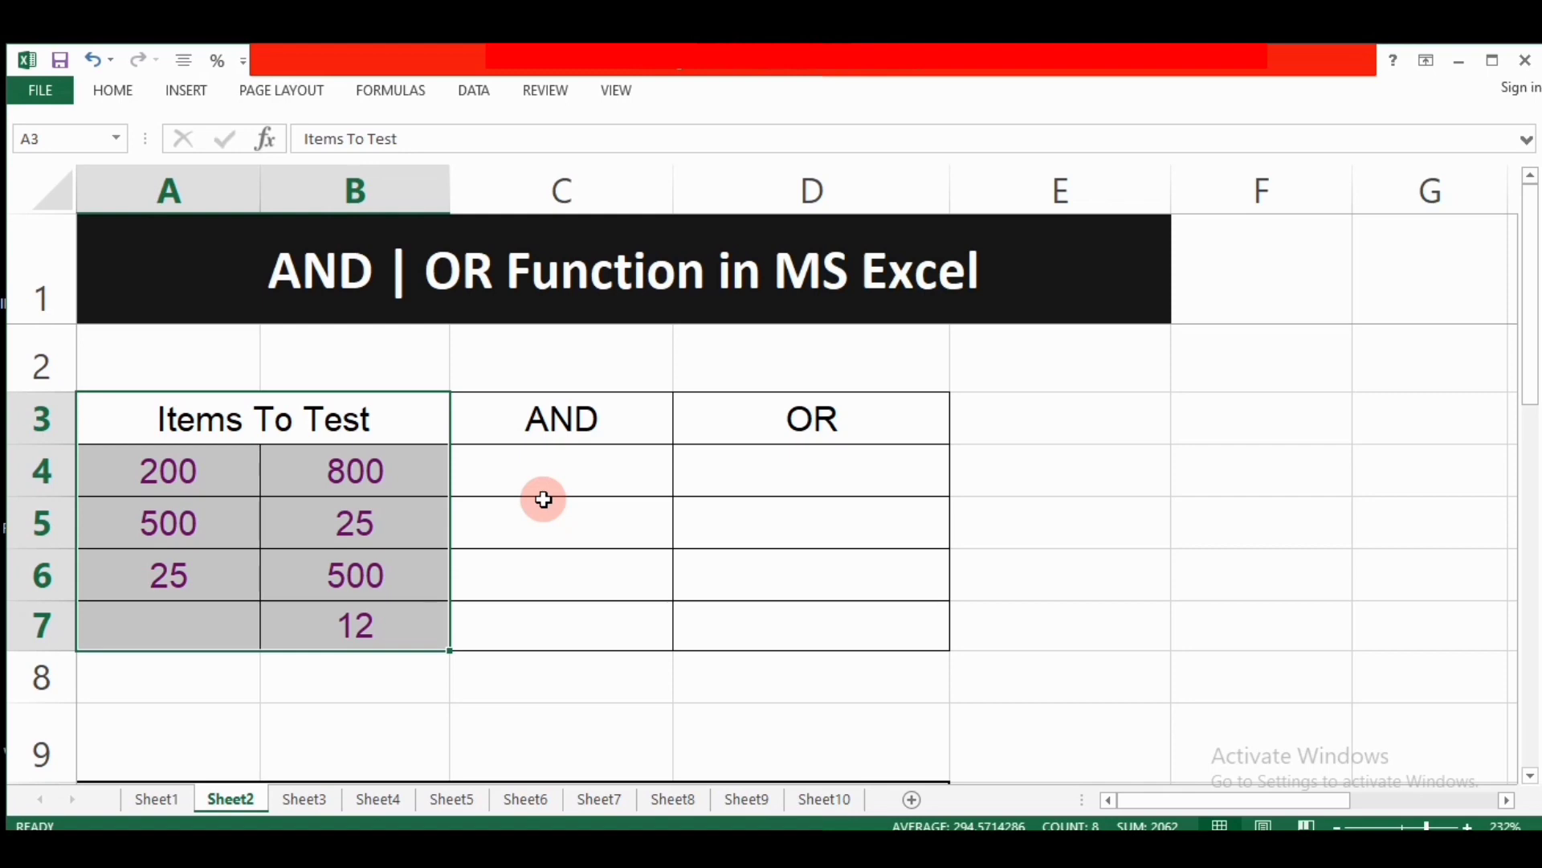
Enter =AND(A4>300) in C4, which returns FALSE.
left_click(571, 482)
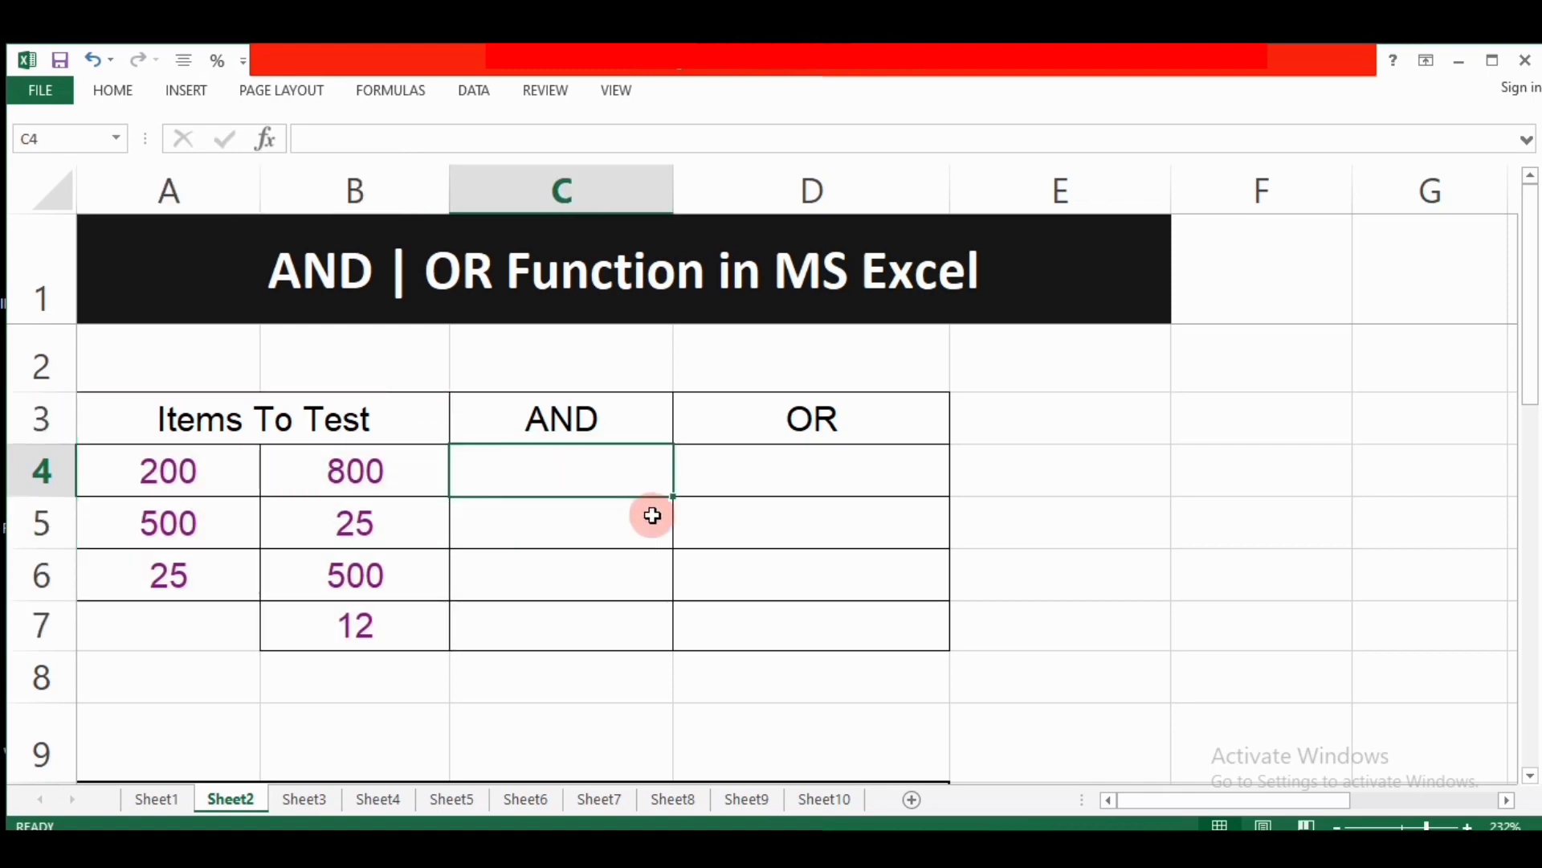
type("=and")
key("Tab")
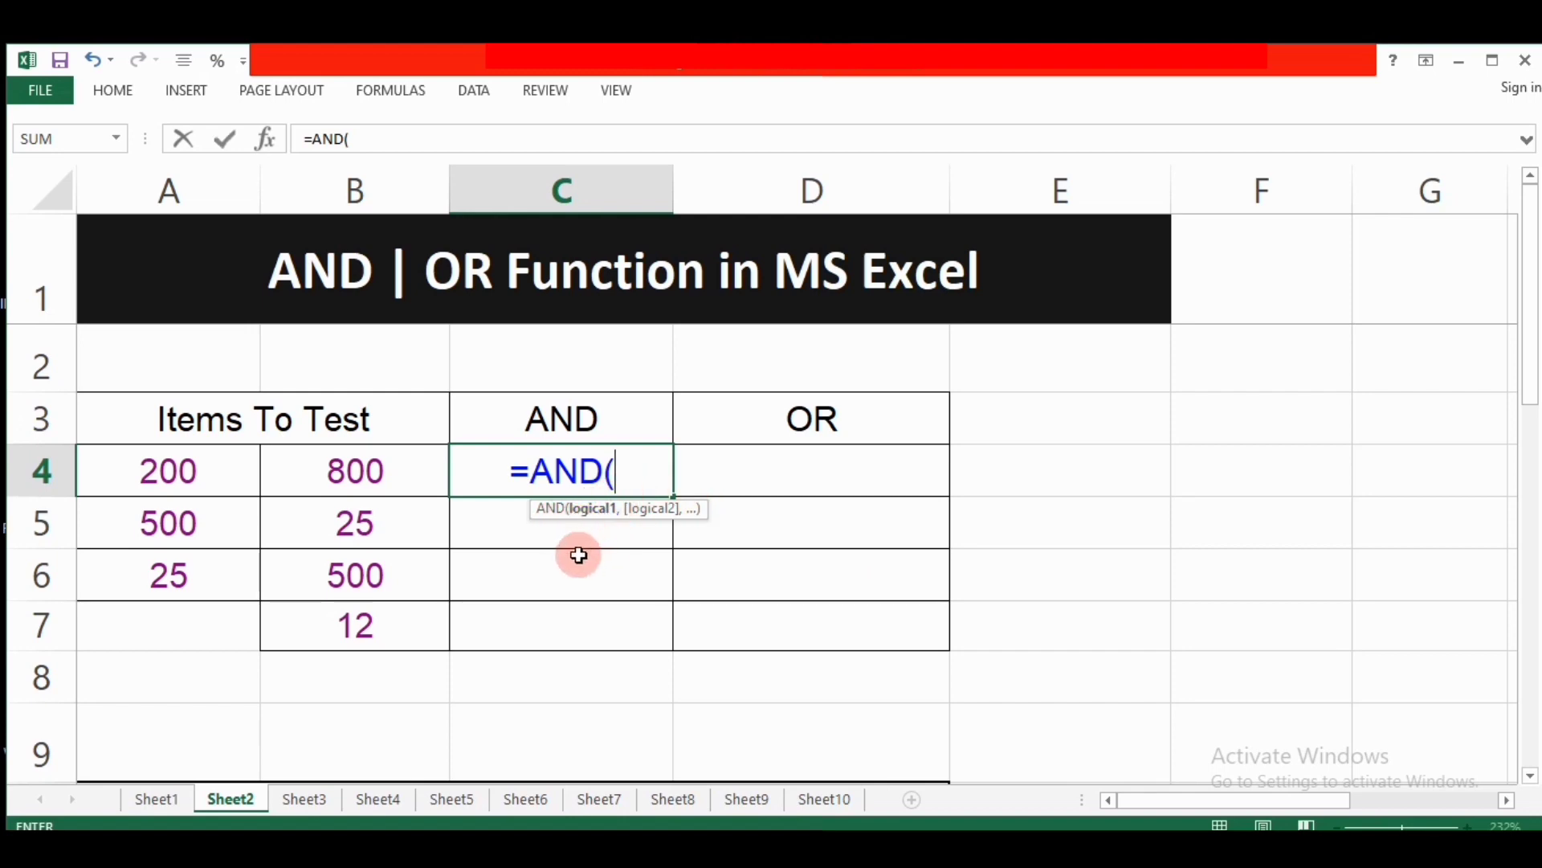
left_click(169, 473)
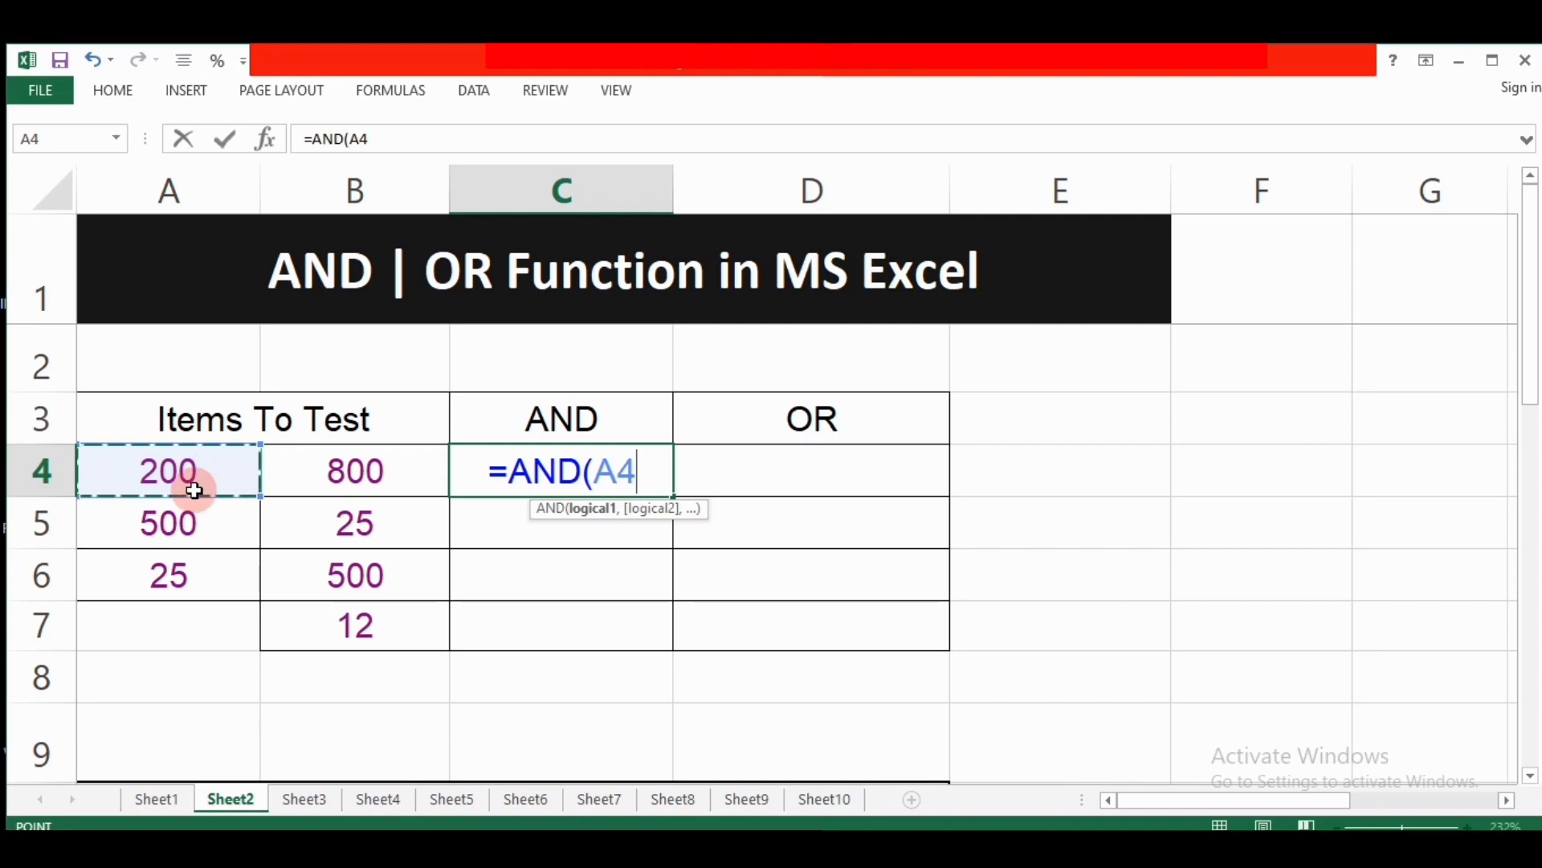
type(">")
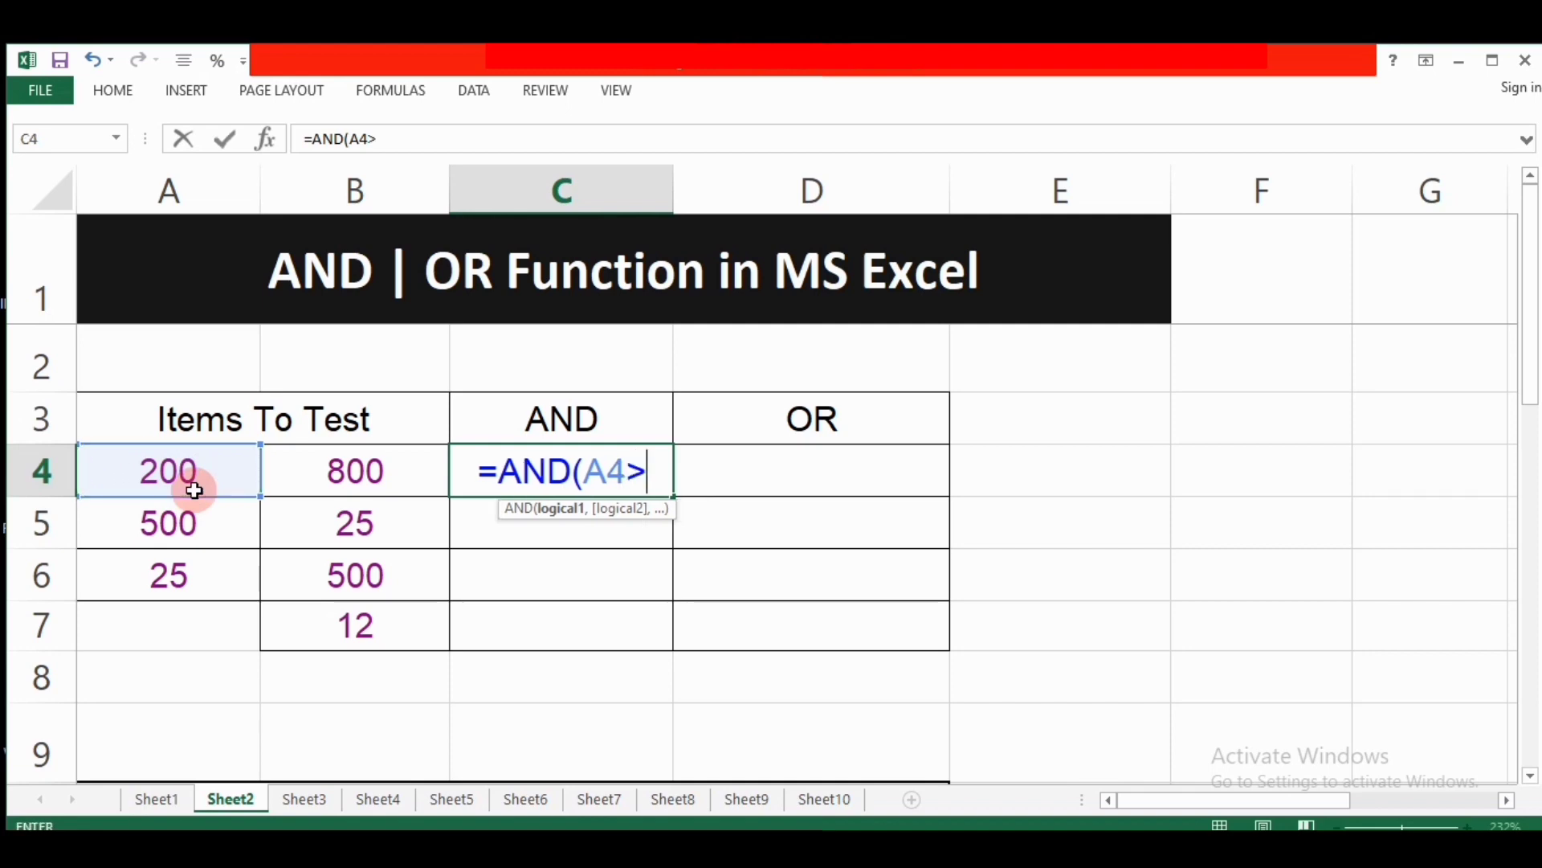
type("30")
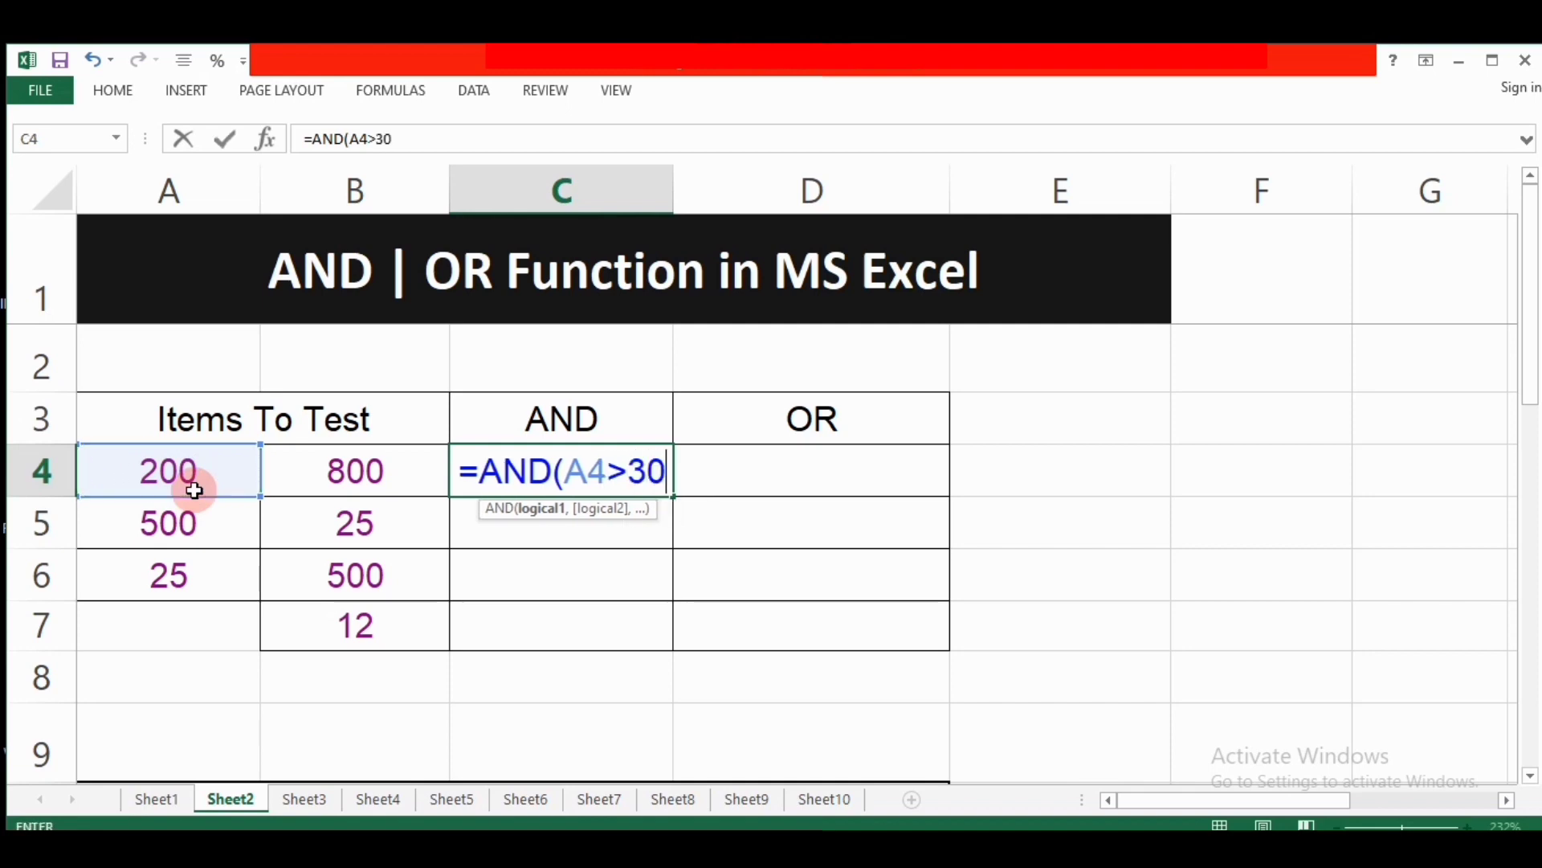
type("0")
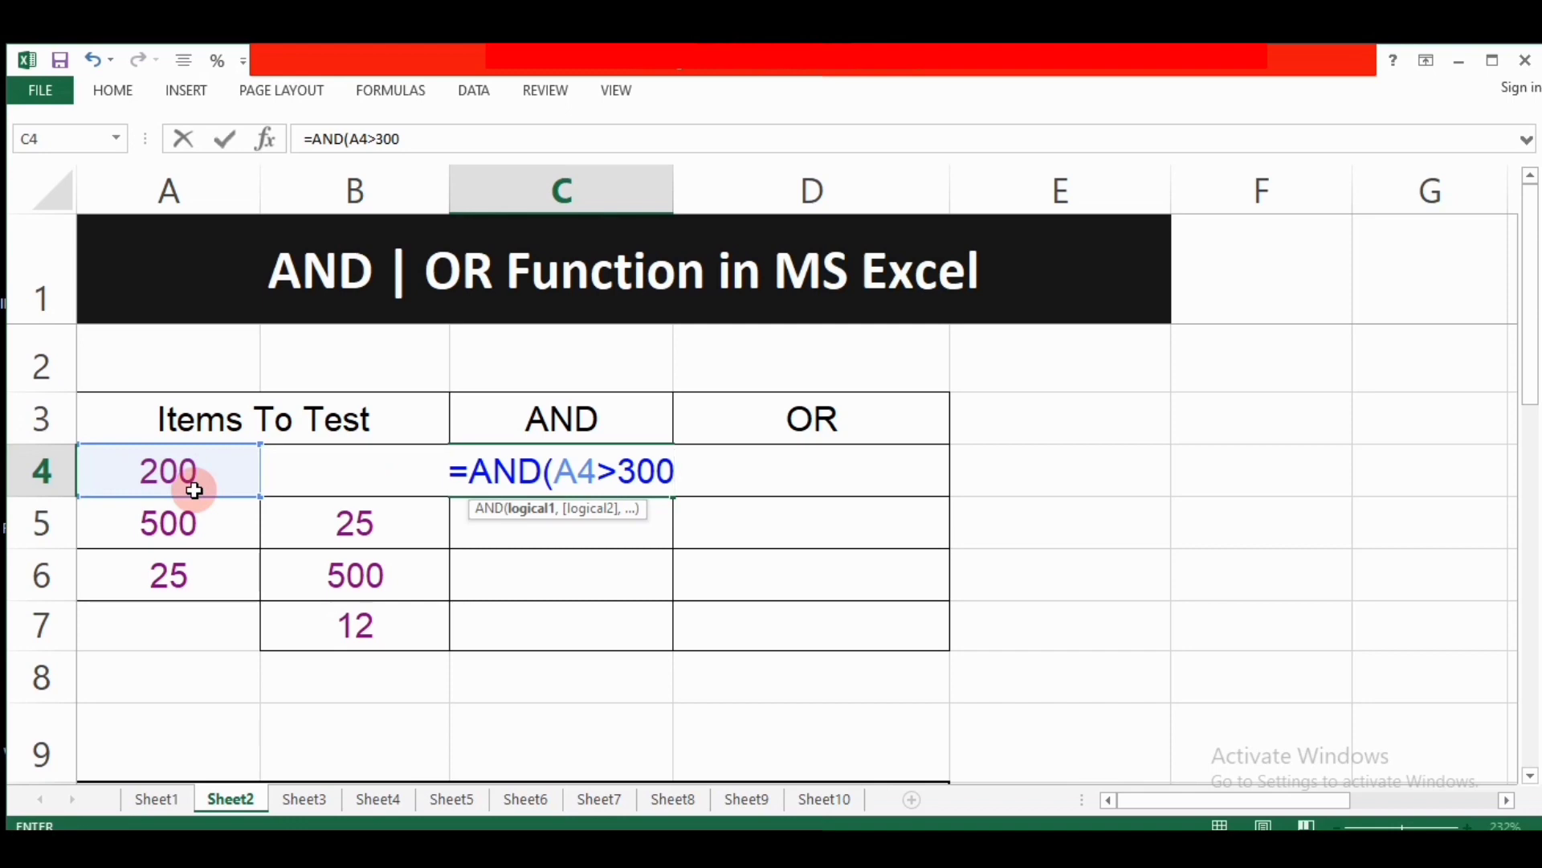
key("Return")
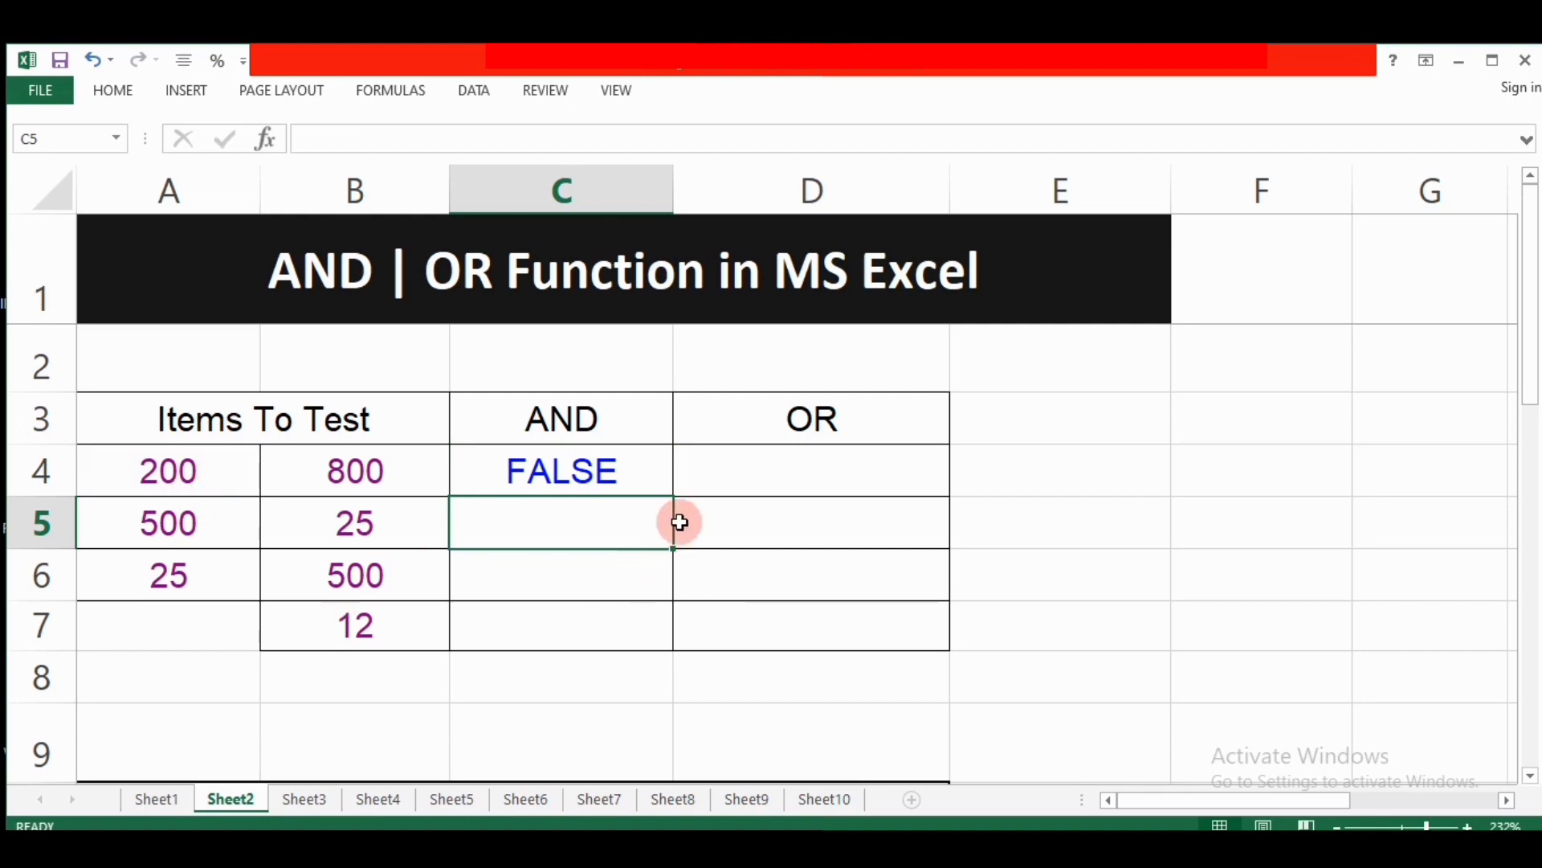
Edit C4 to read =AND(A4>300,B4>=700), still giving FALSE.
left_click(637, 480)
double_click(638, 478)
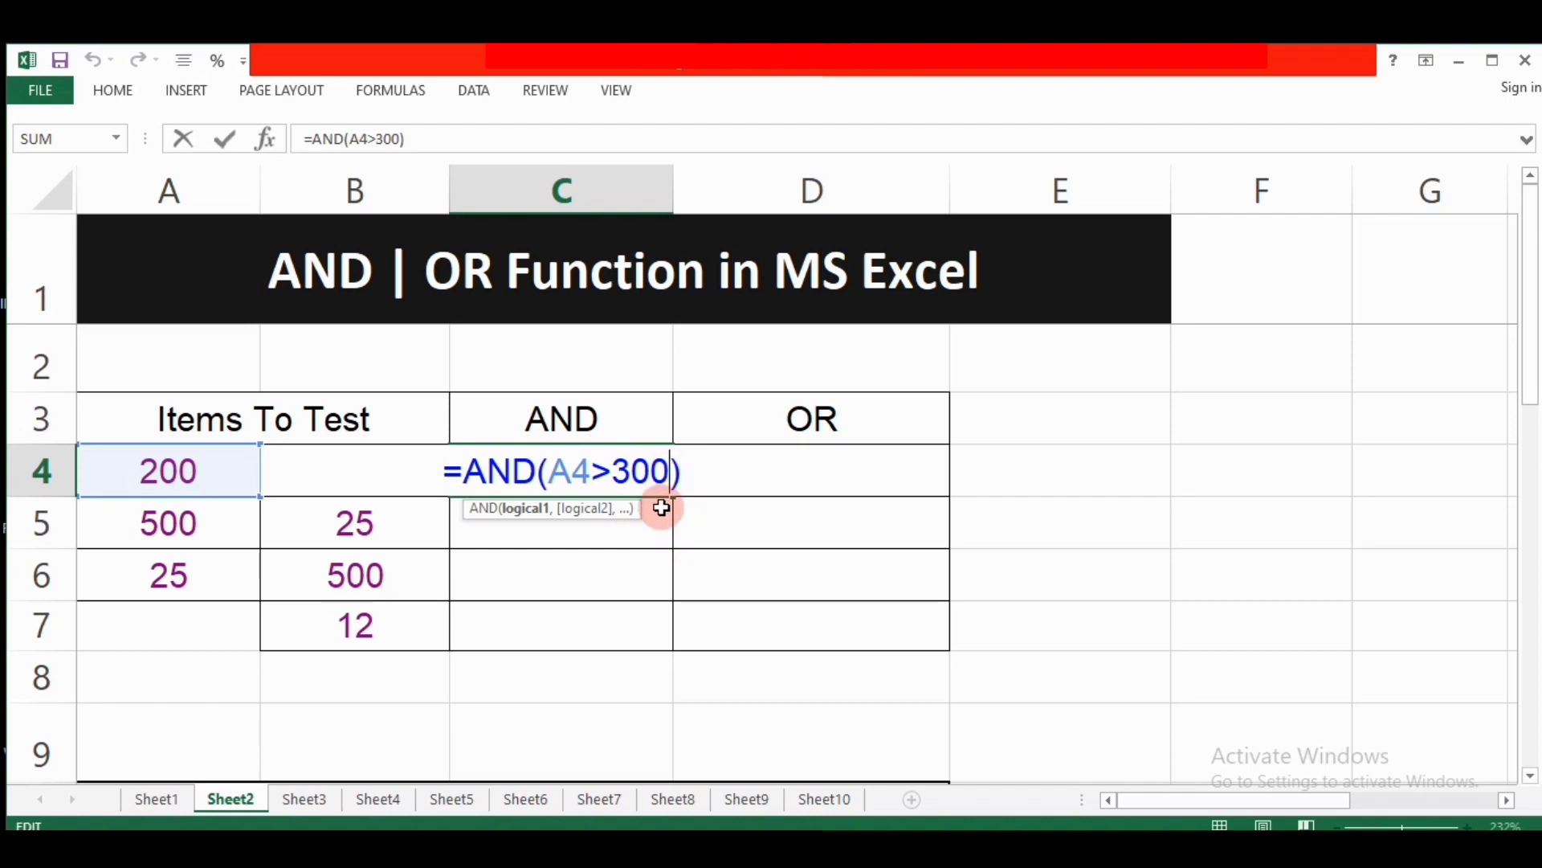
type(",")
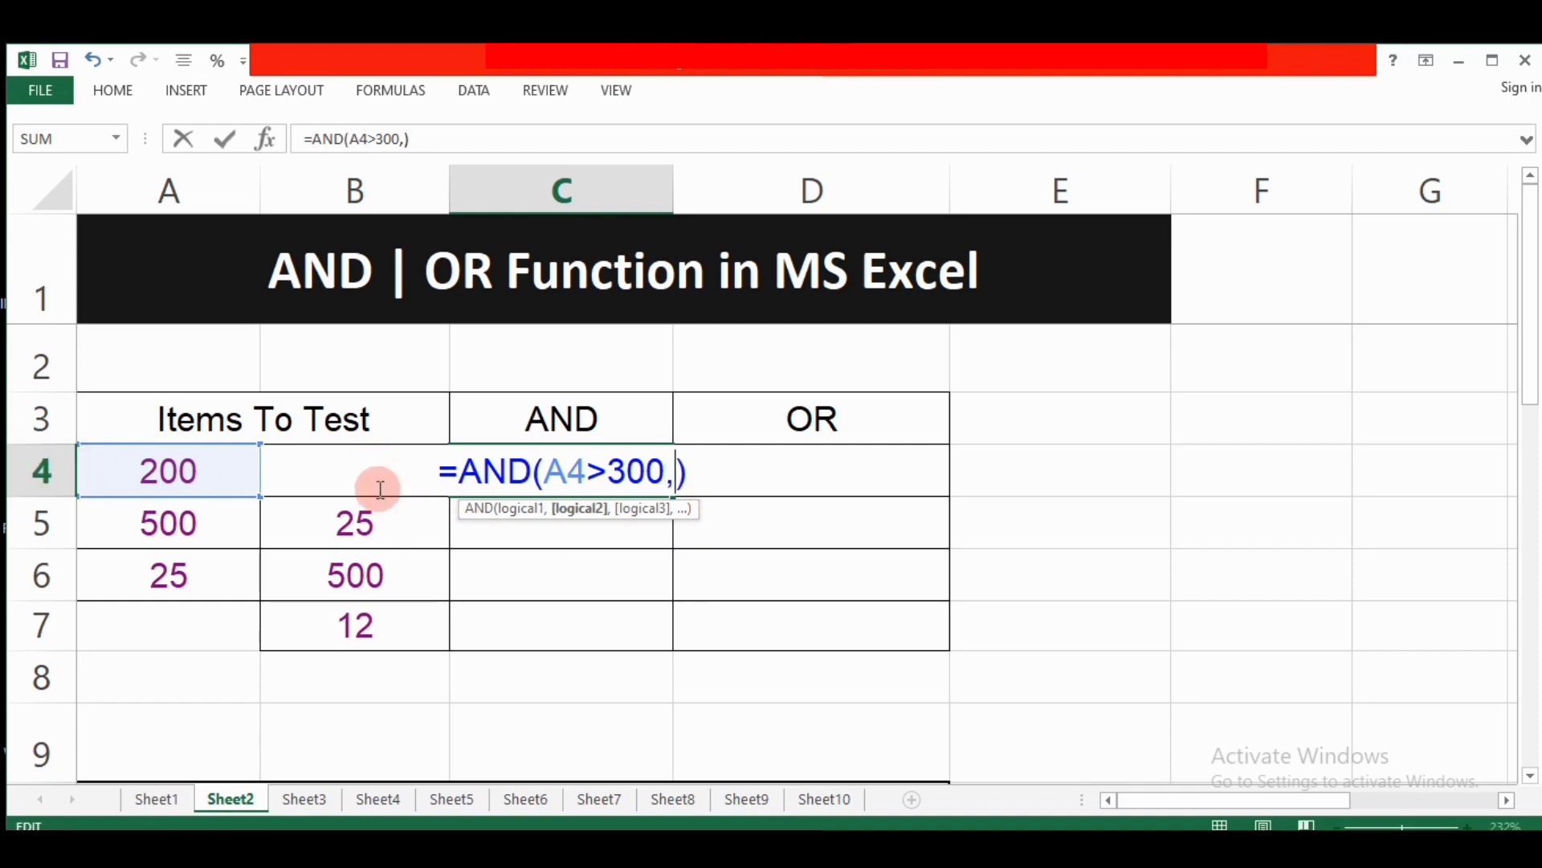
type("B$")
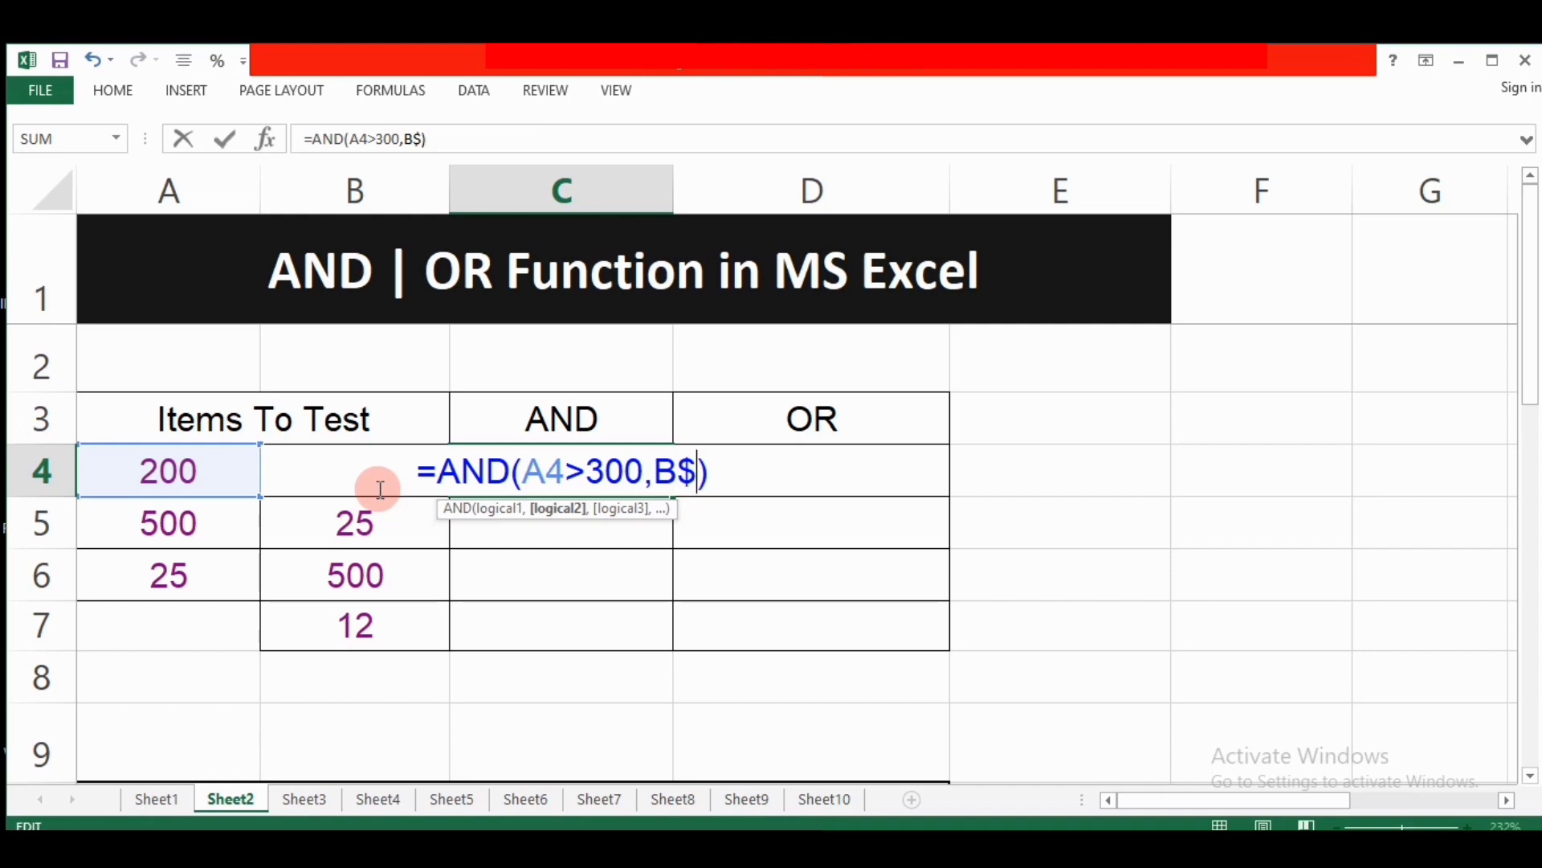
key("BackSpace")
type("4>300")
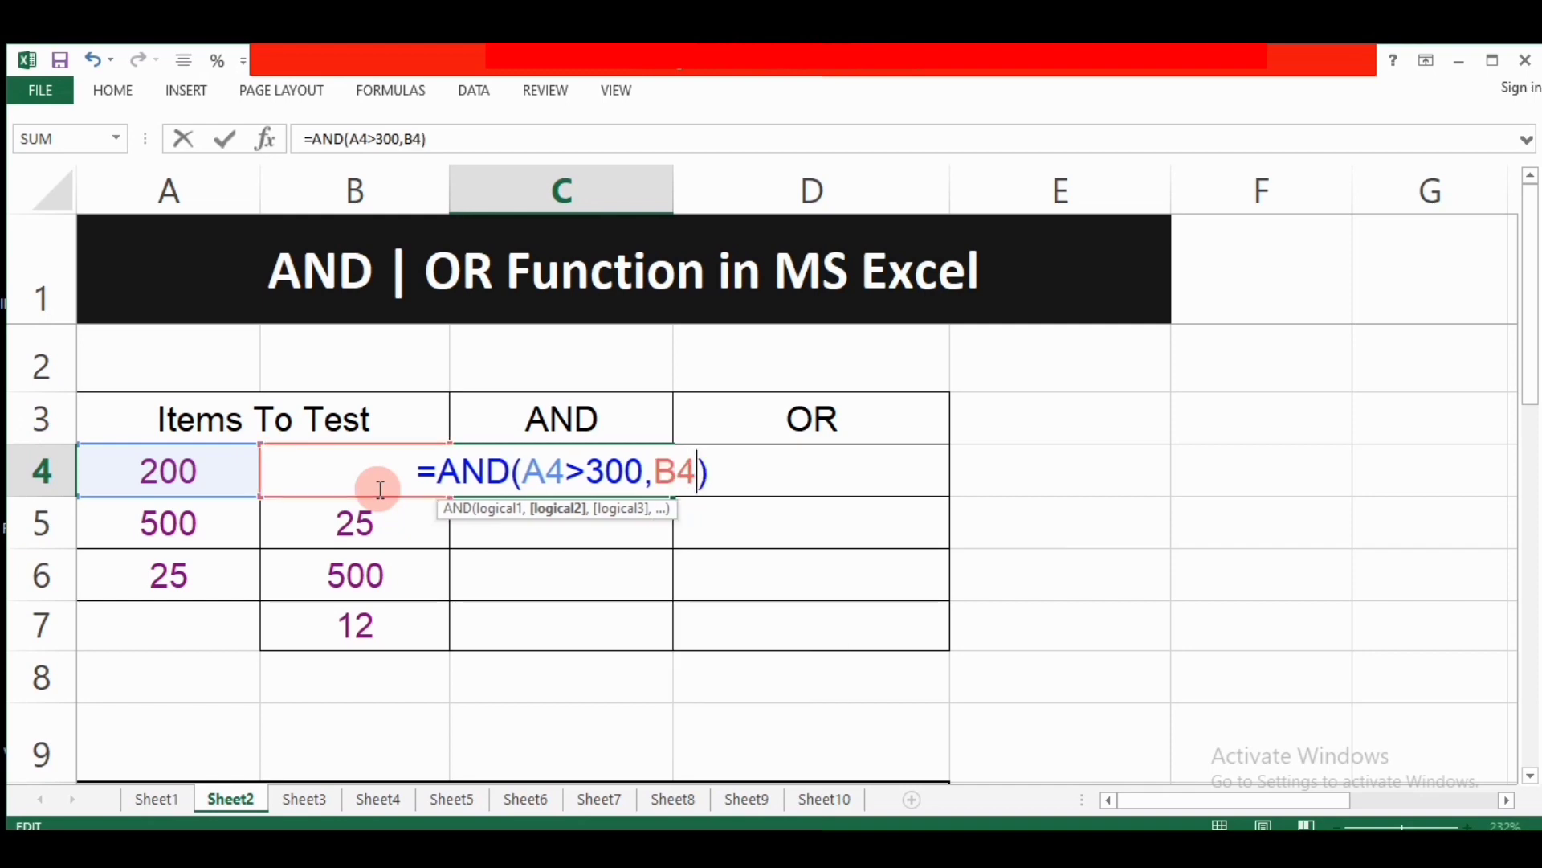
type(",")
key("BackSpace")
type(">")
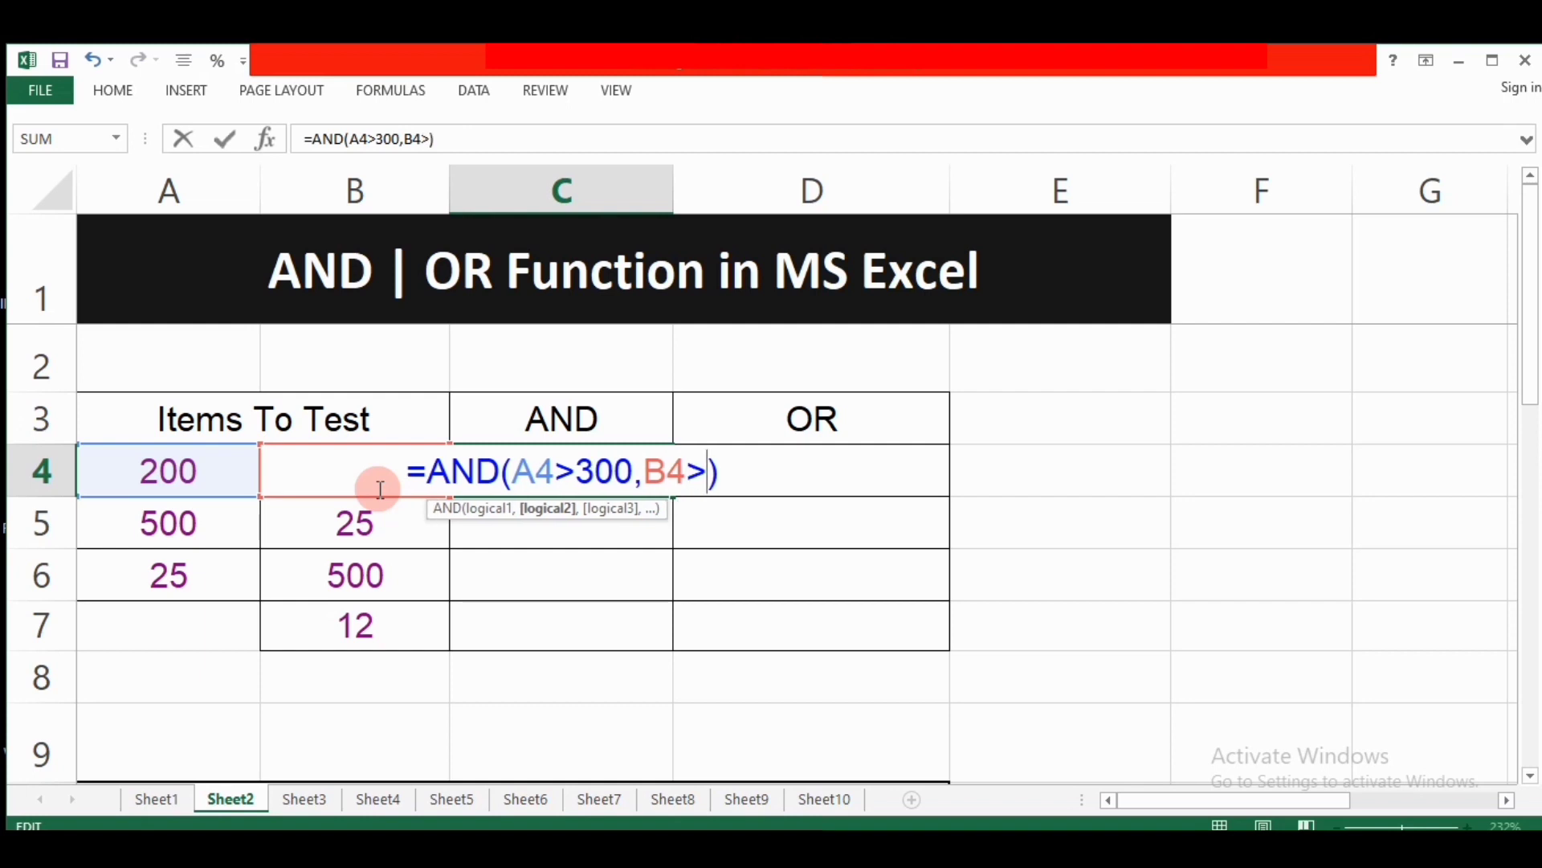
type("=")
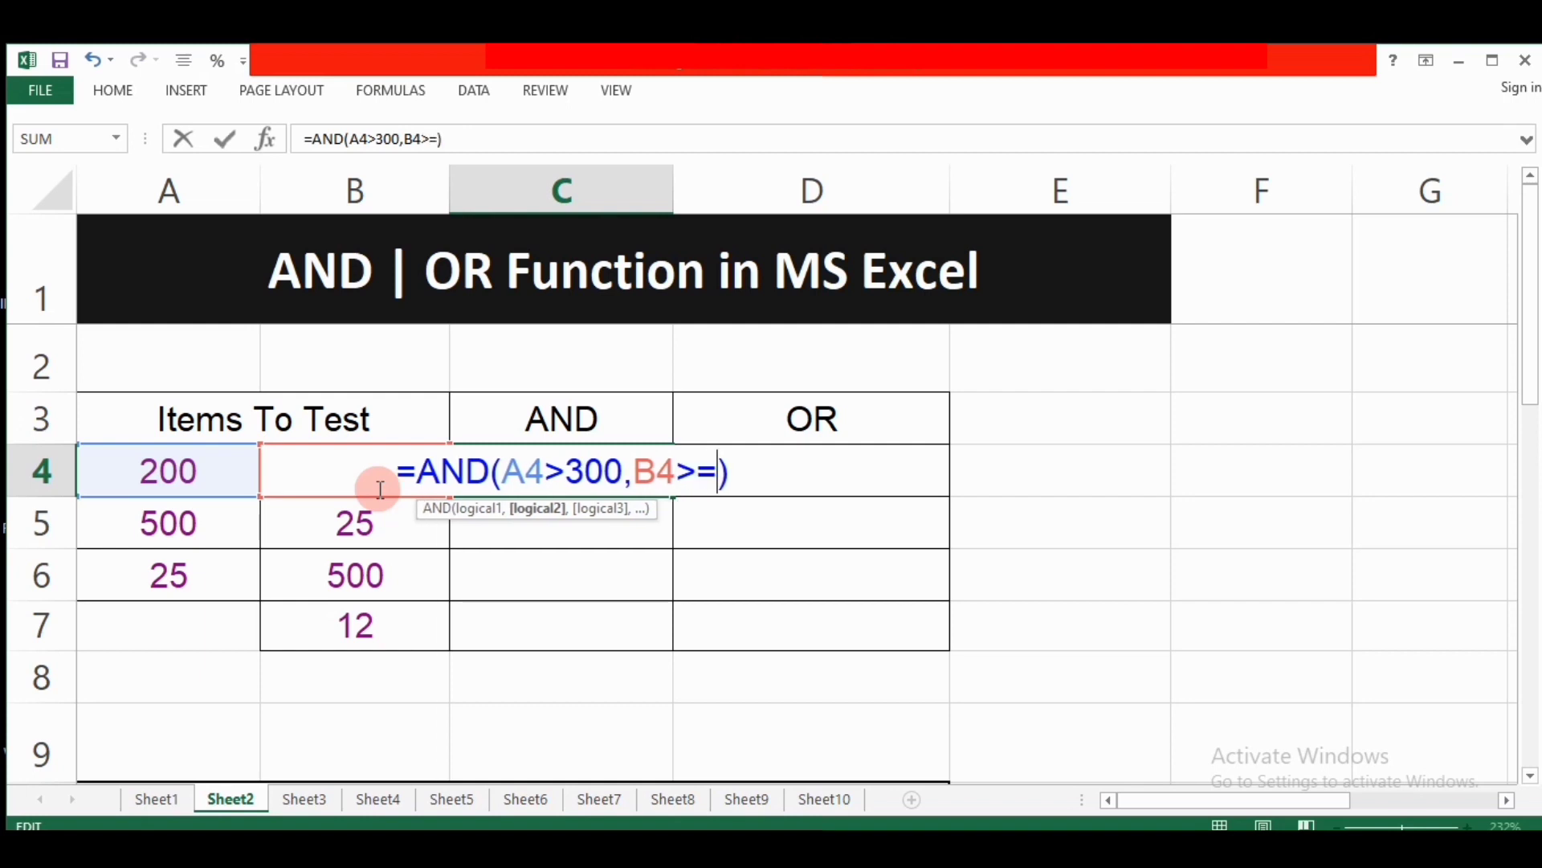
type("700")
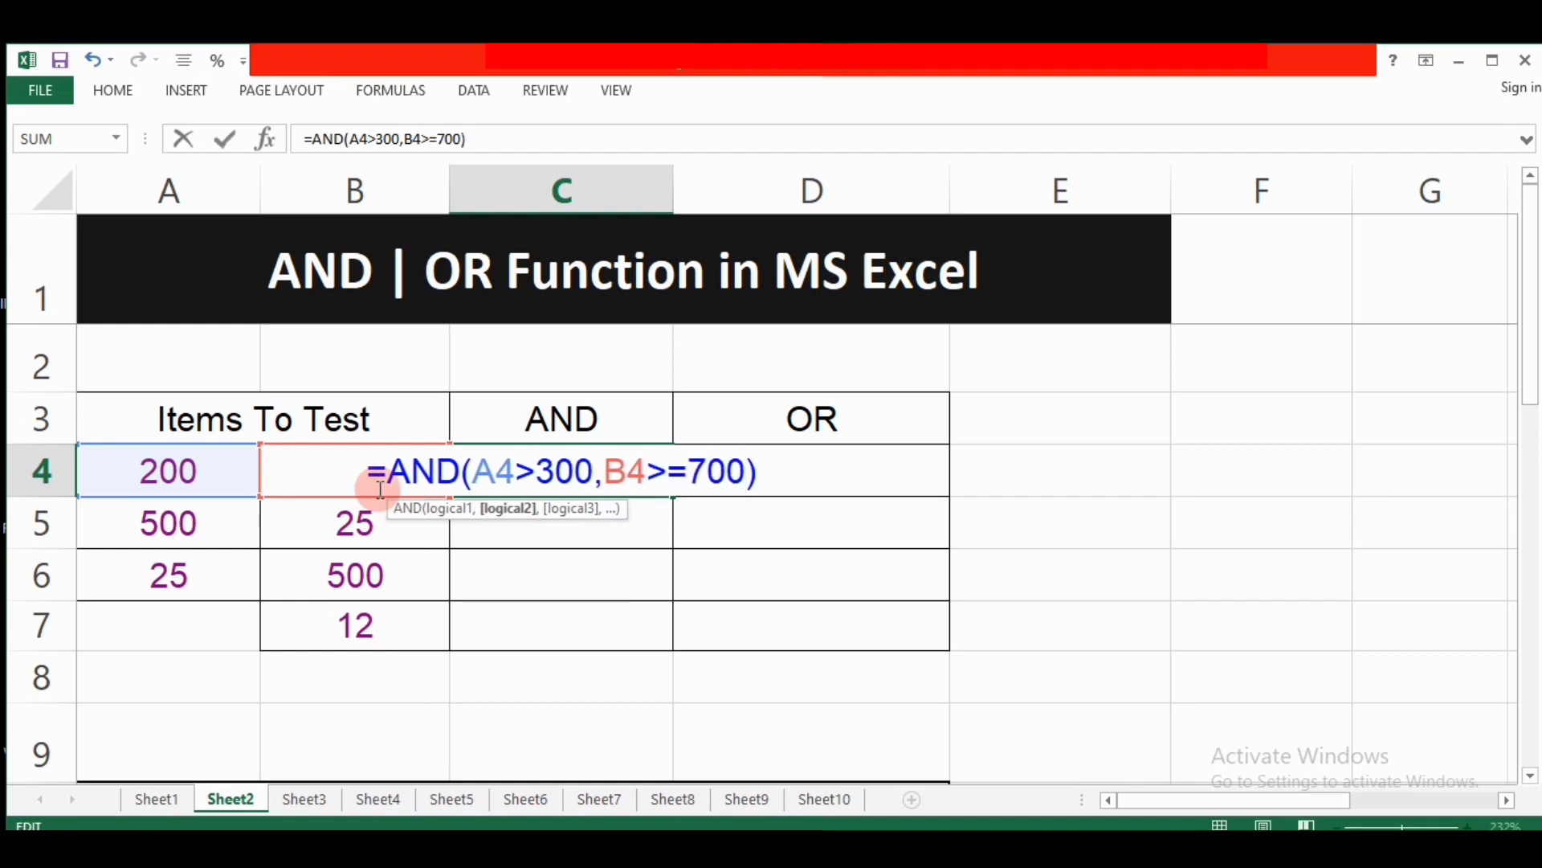
key("Return")
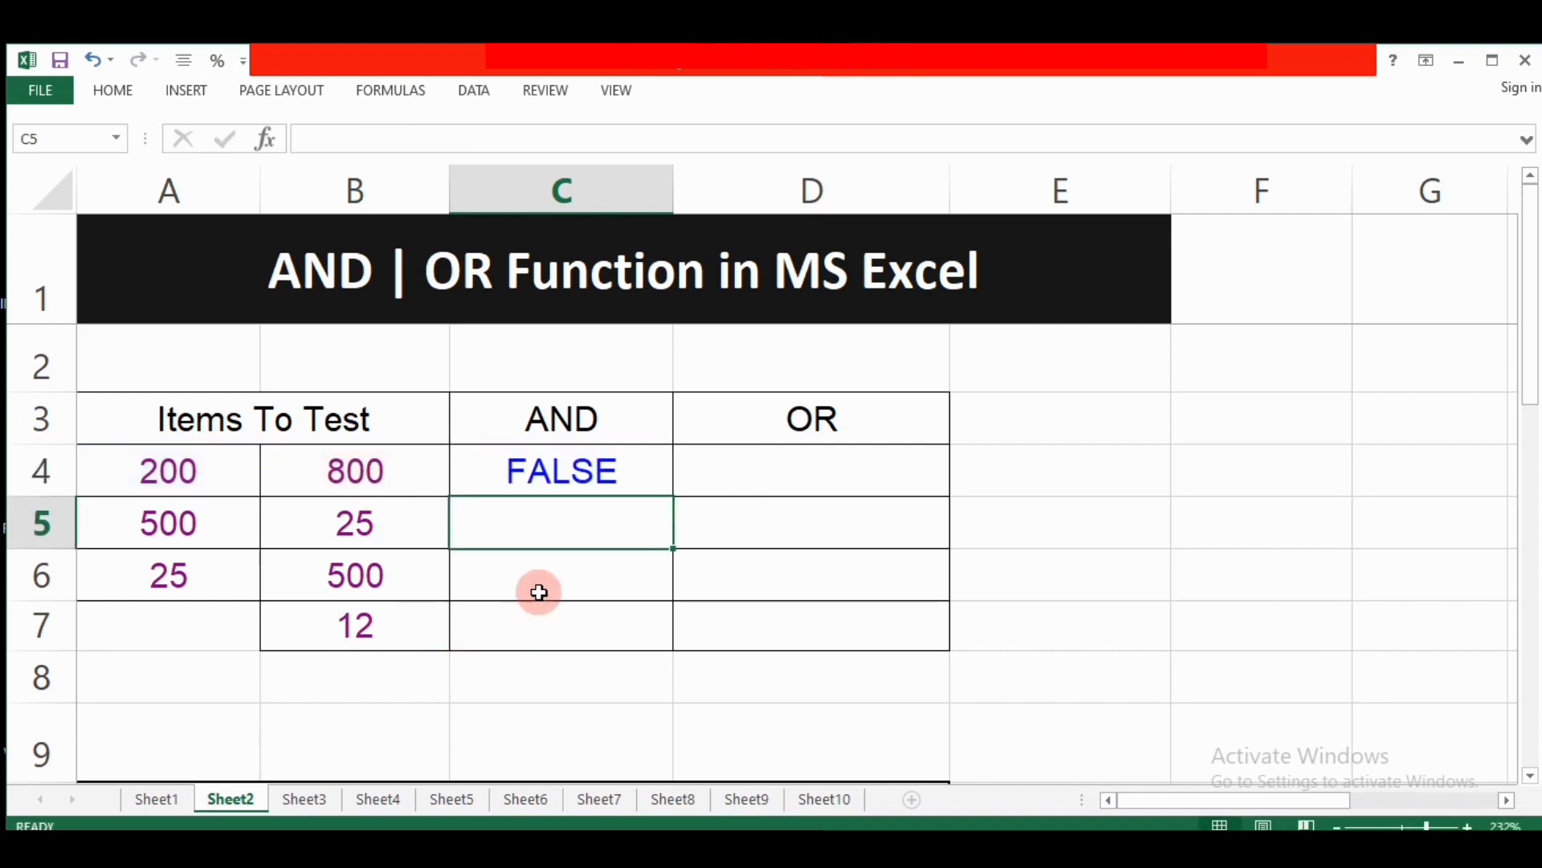
left_click(607, 486)
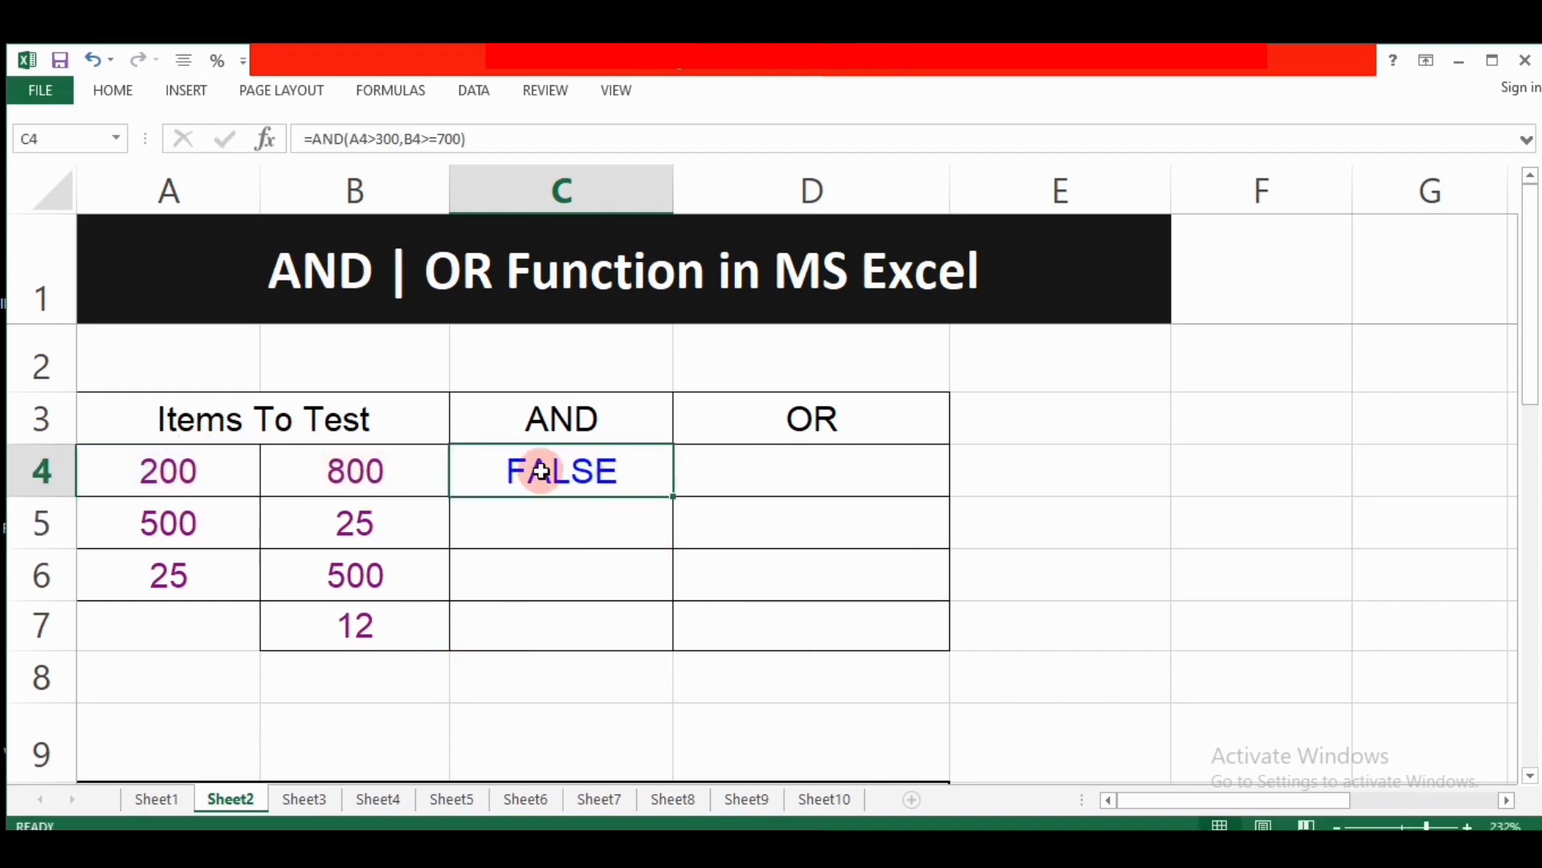
Highlight the A4>300 and B4>=700 conditions inside the C4 formula.
double_click(538, 471)
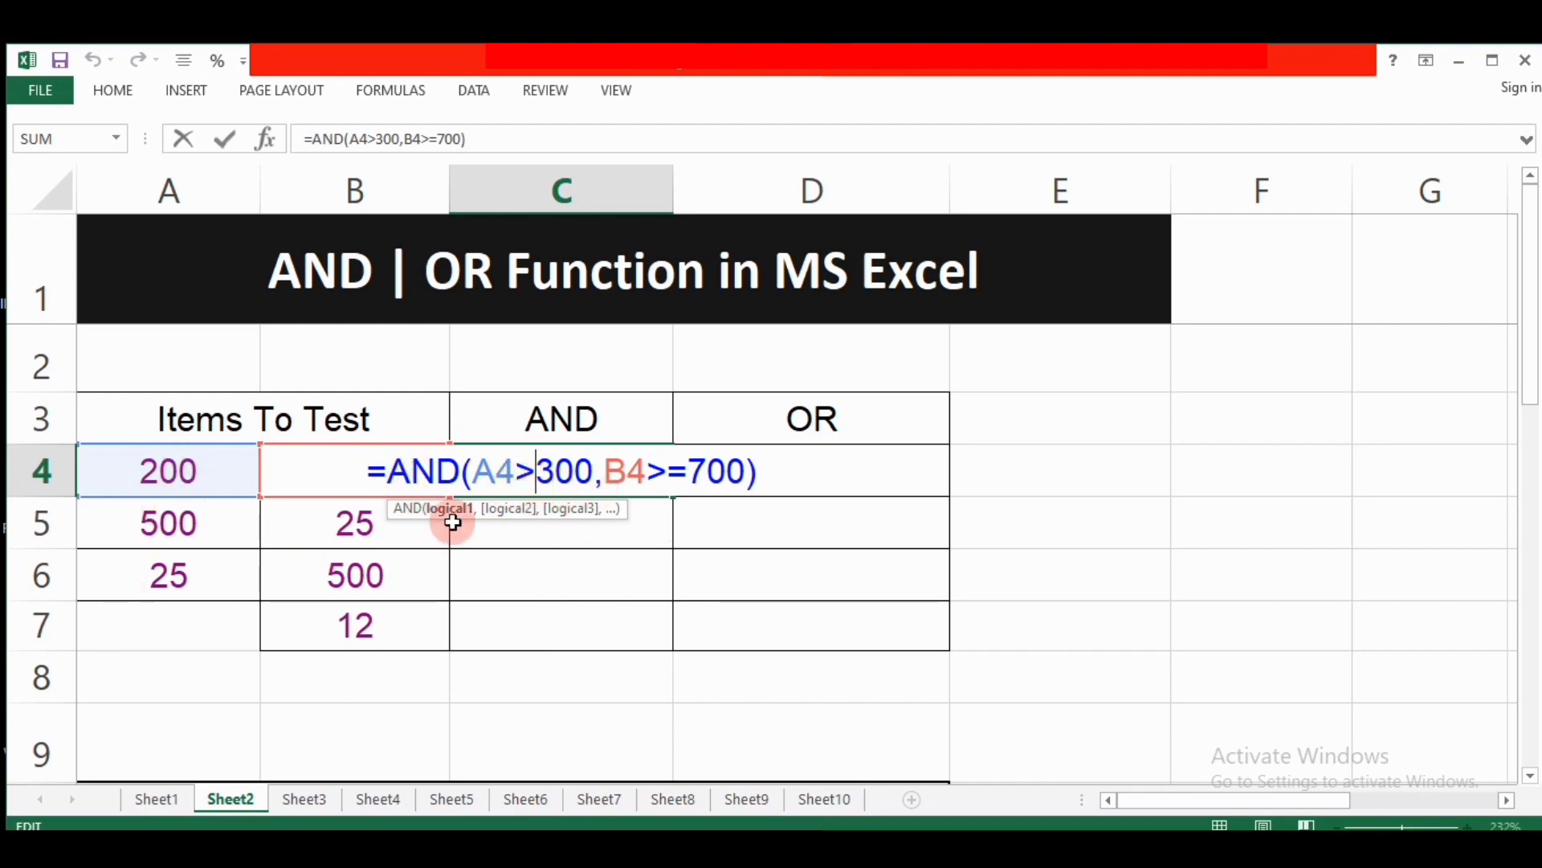
left_click_drag(474, 473, 594, 472)
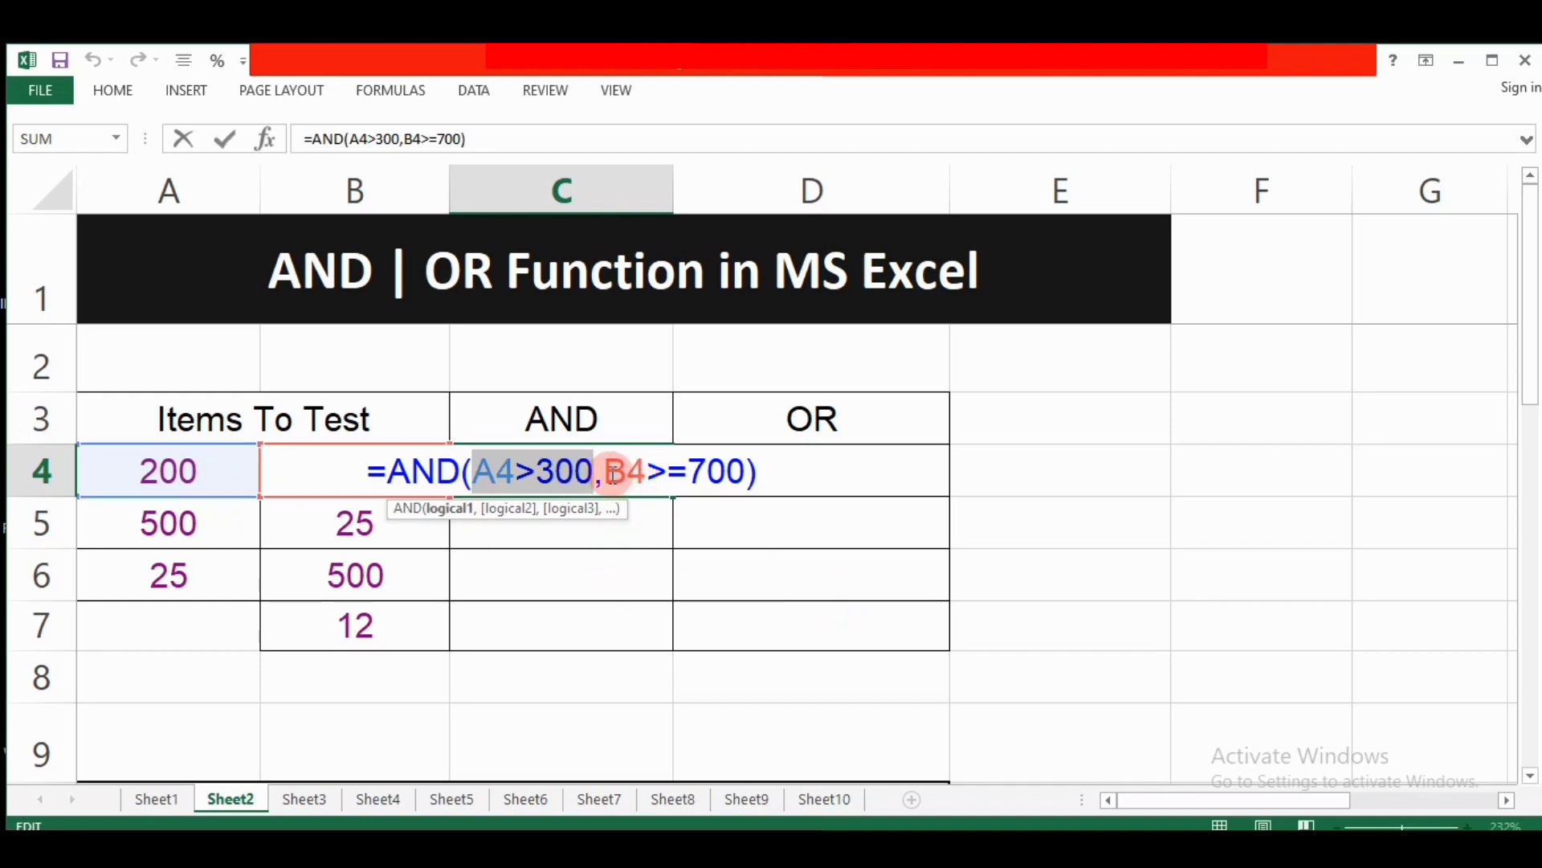
left_click_drag(606, 472, 746, 470)
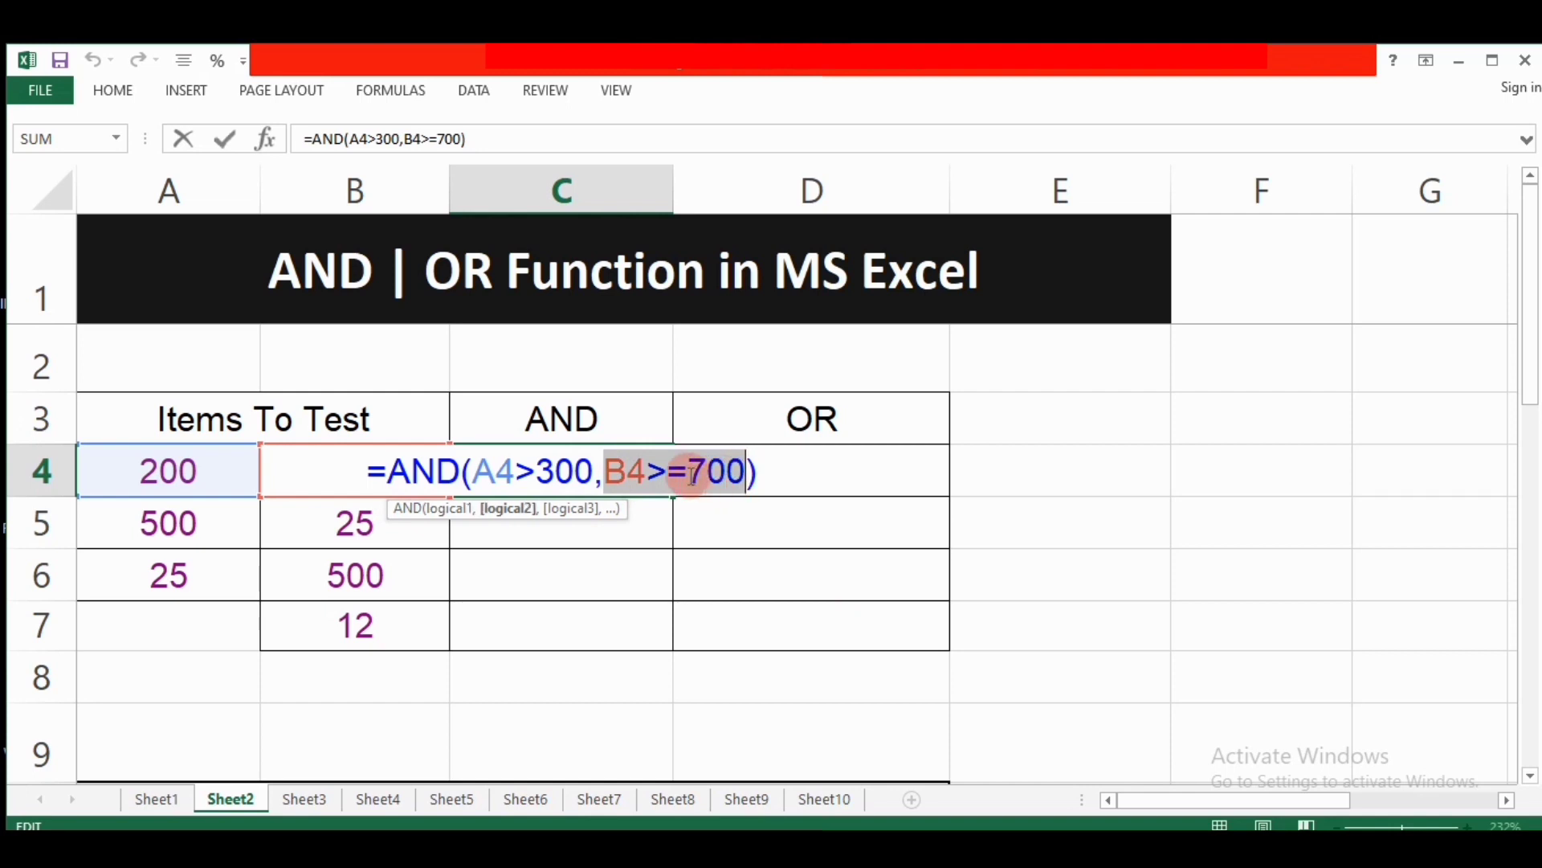
left_click(640, 571)
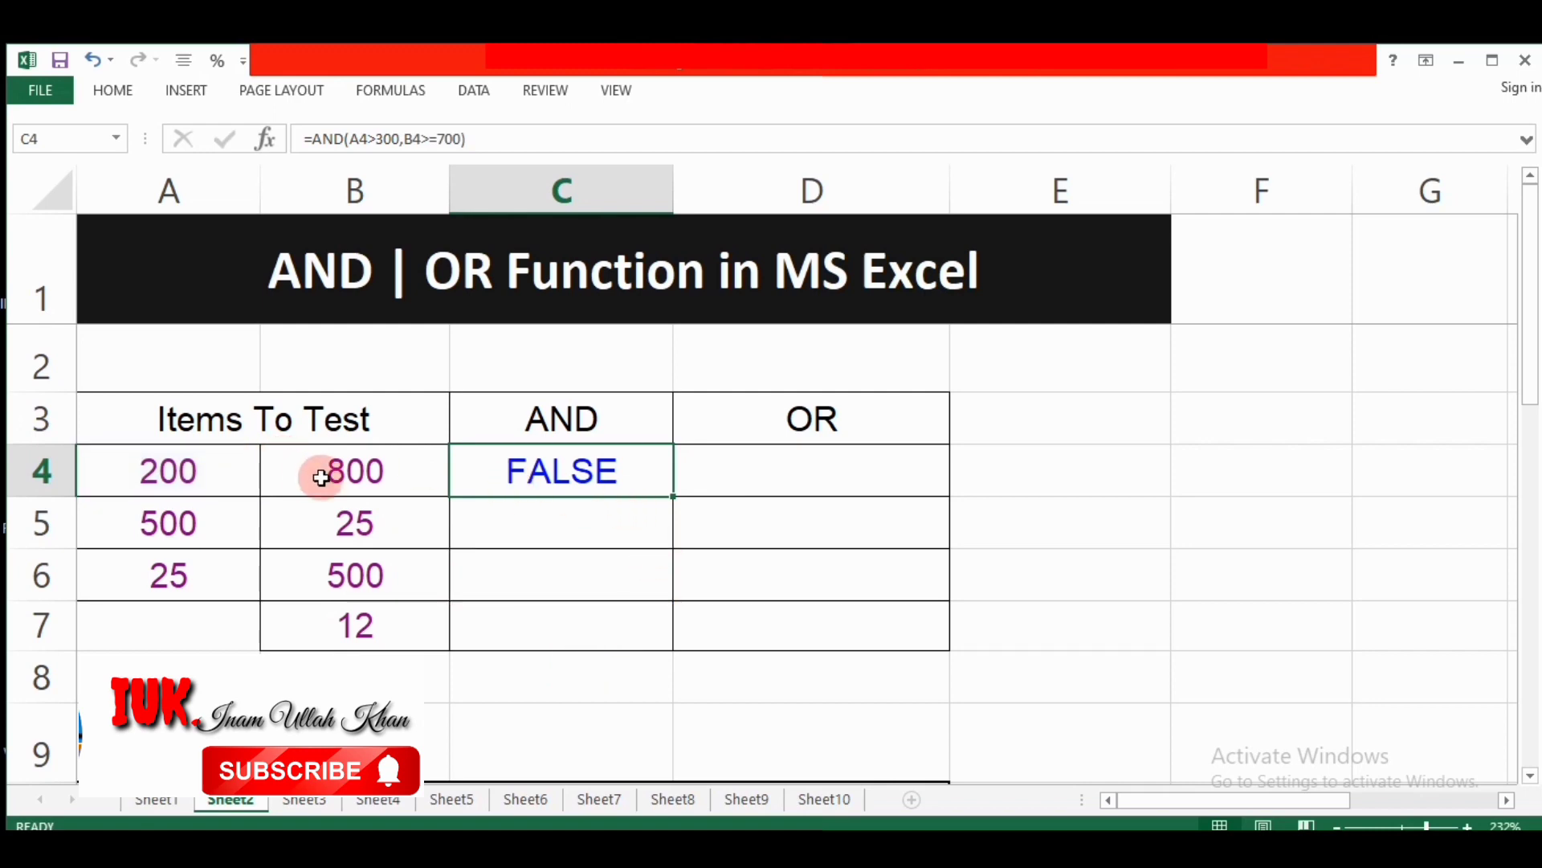
Change B4>=700 to B4>700 in the C4 formula.
double_click(641, 466)
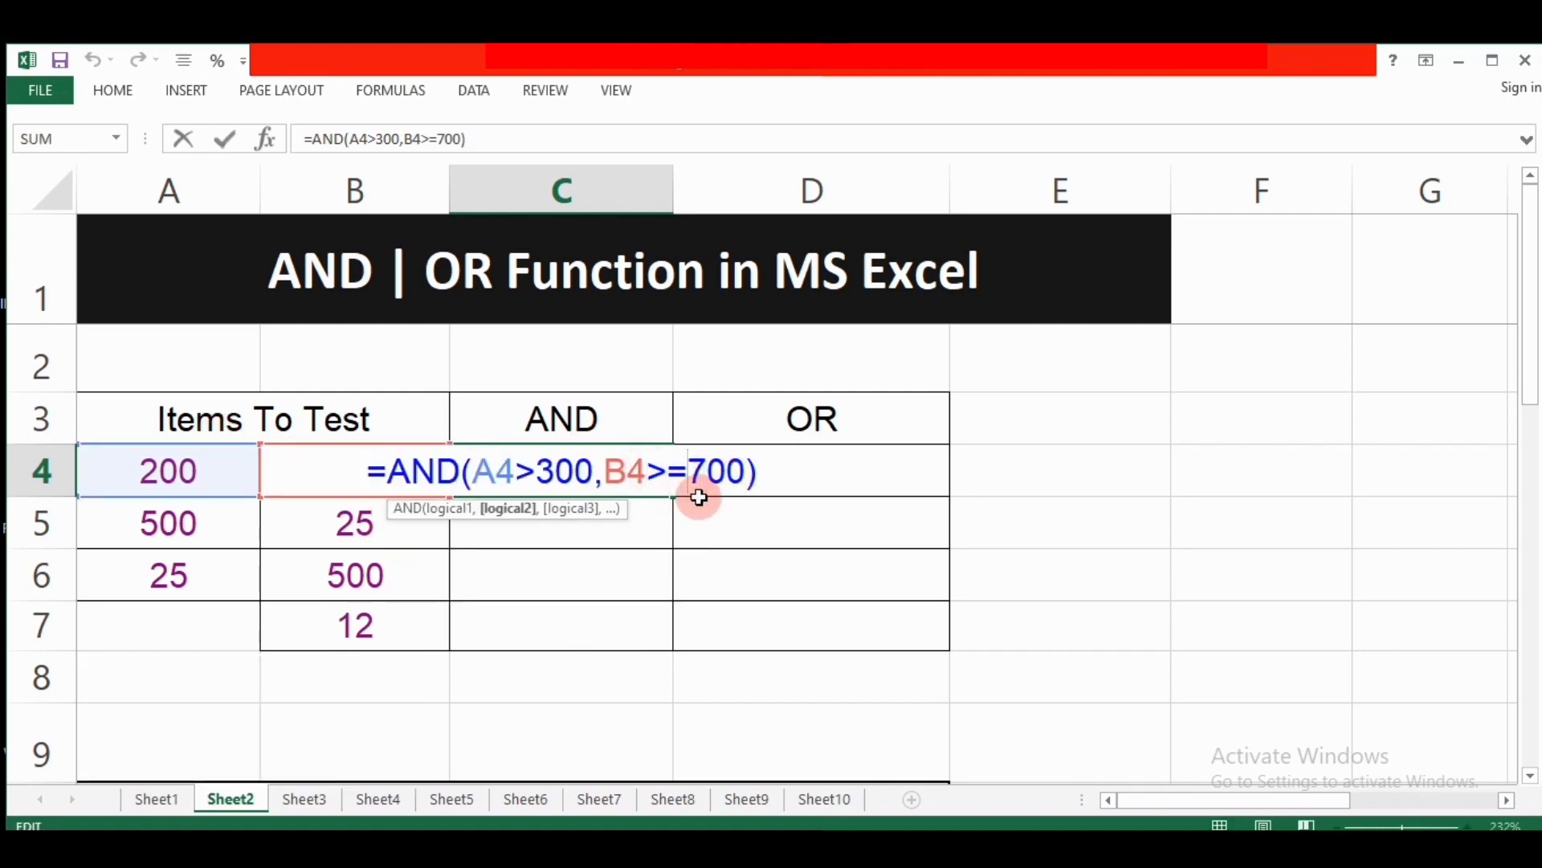
key("BackSpace")
key("Return")
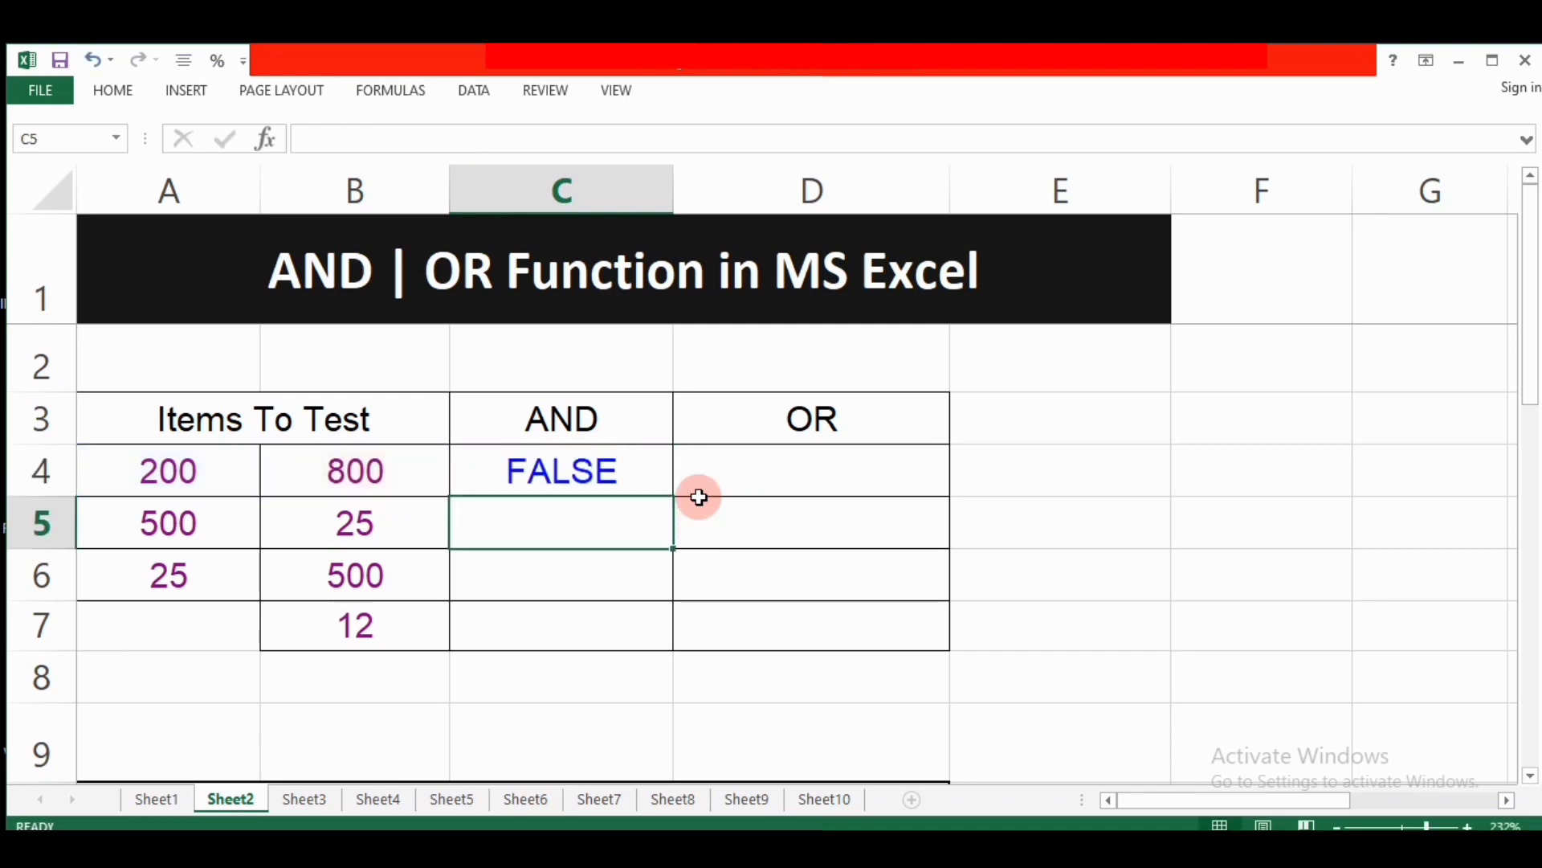
Change A4>300 to A4<300 so C4 reads =AND(A4<300,B4>700) and returns TRUE.
left_click(600, 476)
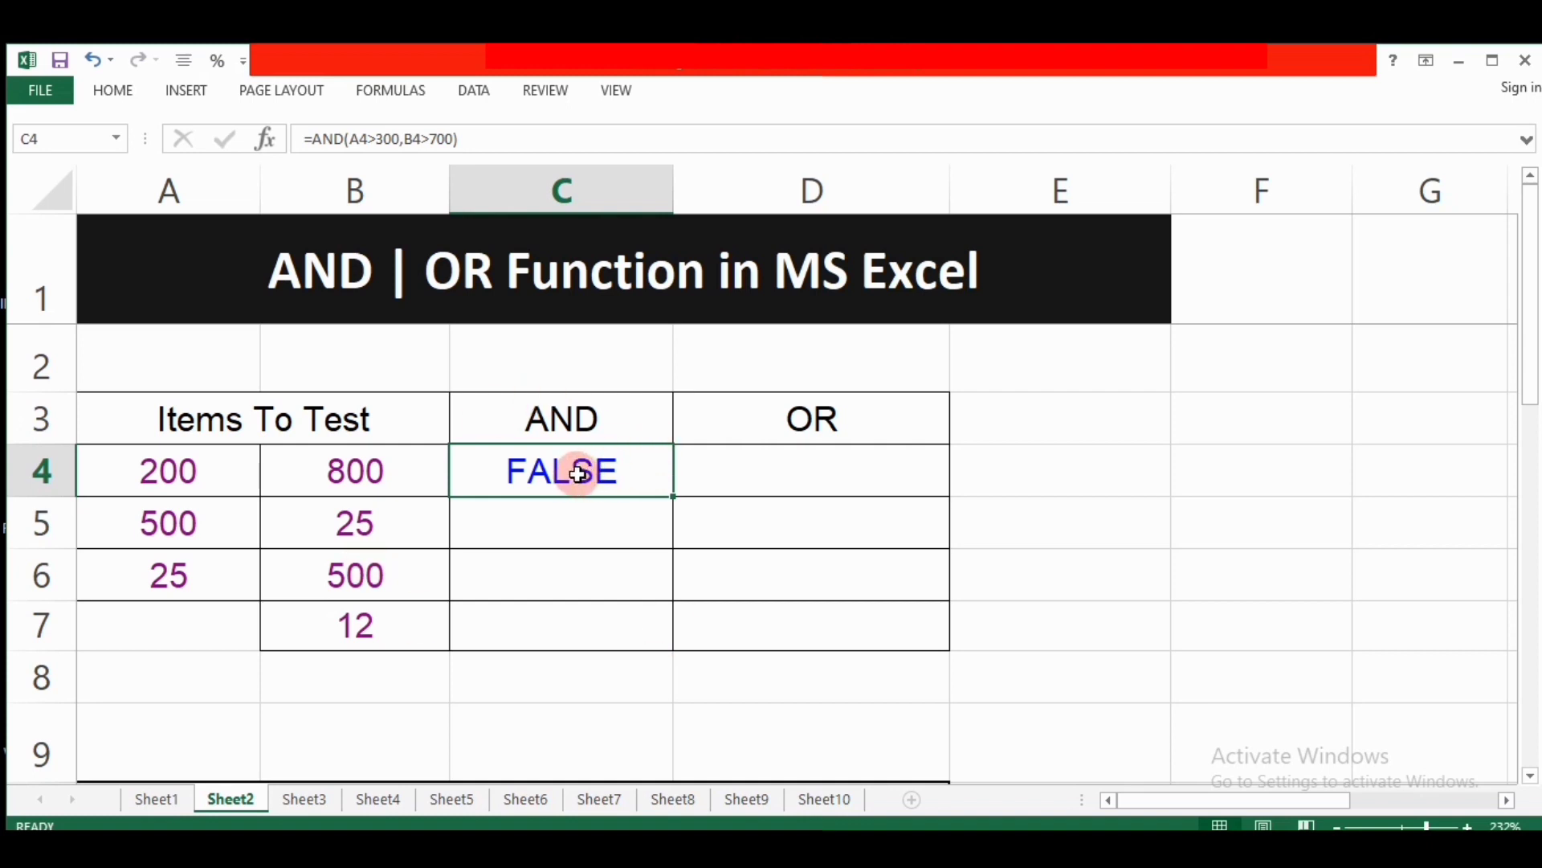
double_click(629, 475)
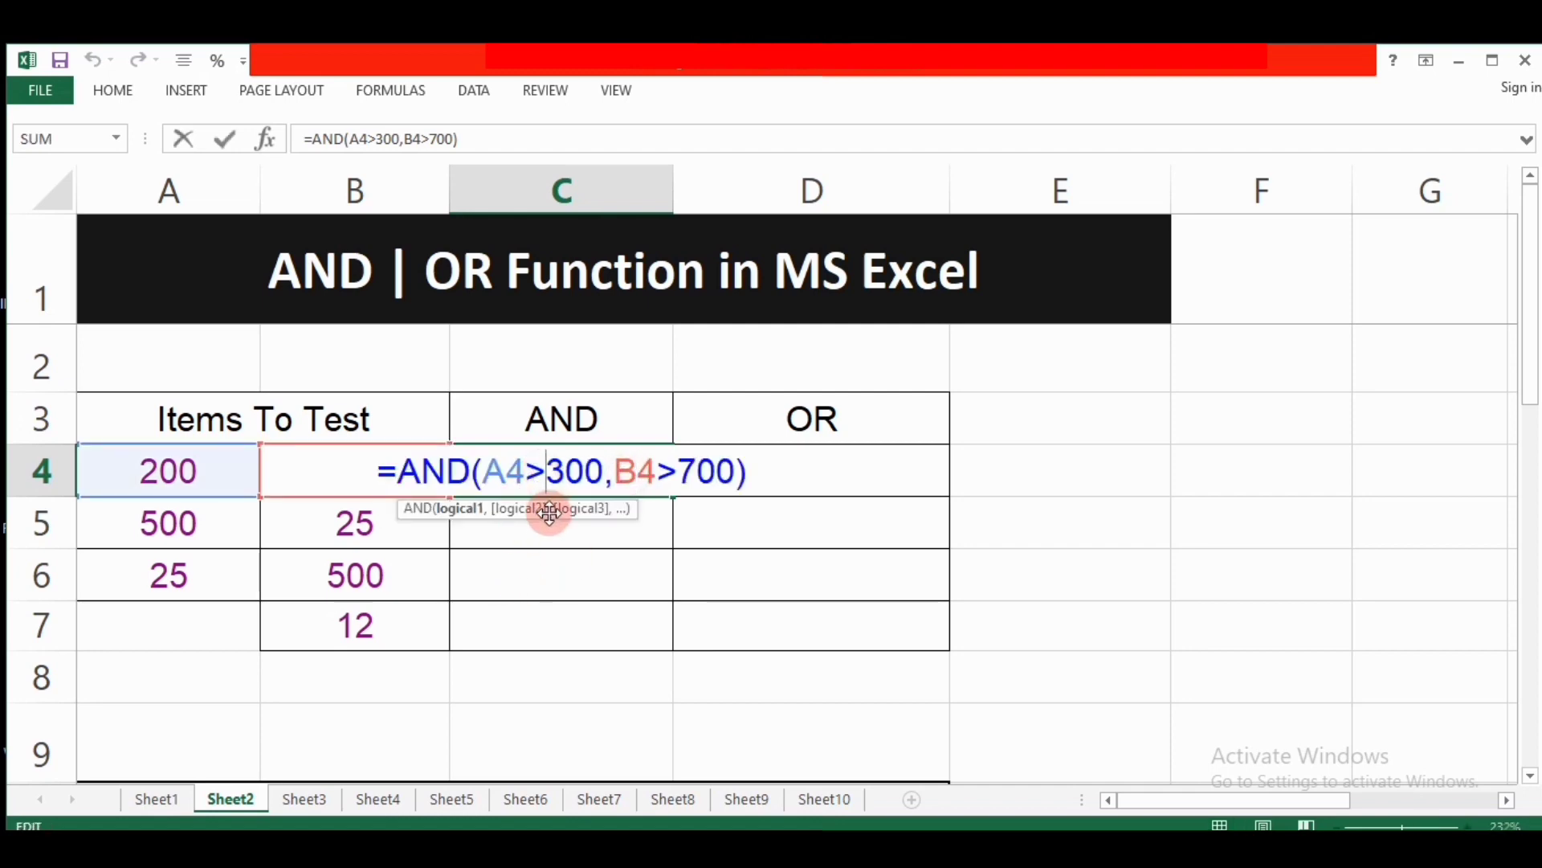
key("BackSpace")
type("<")
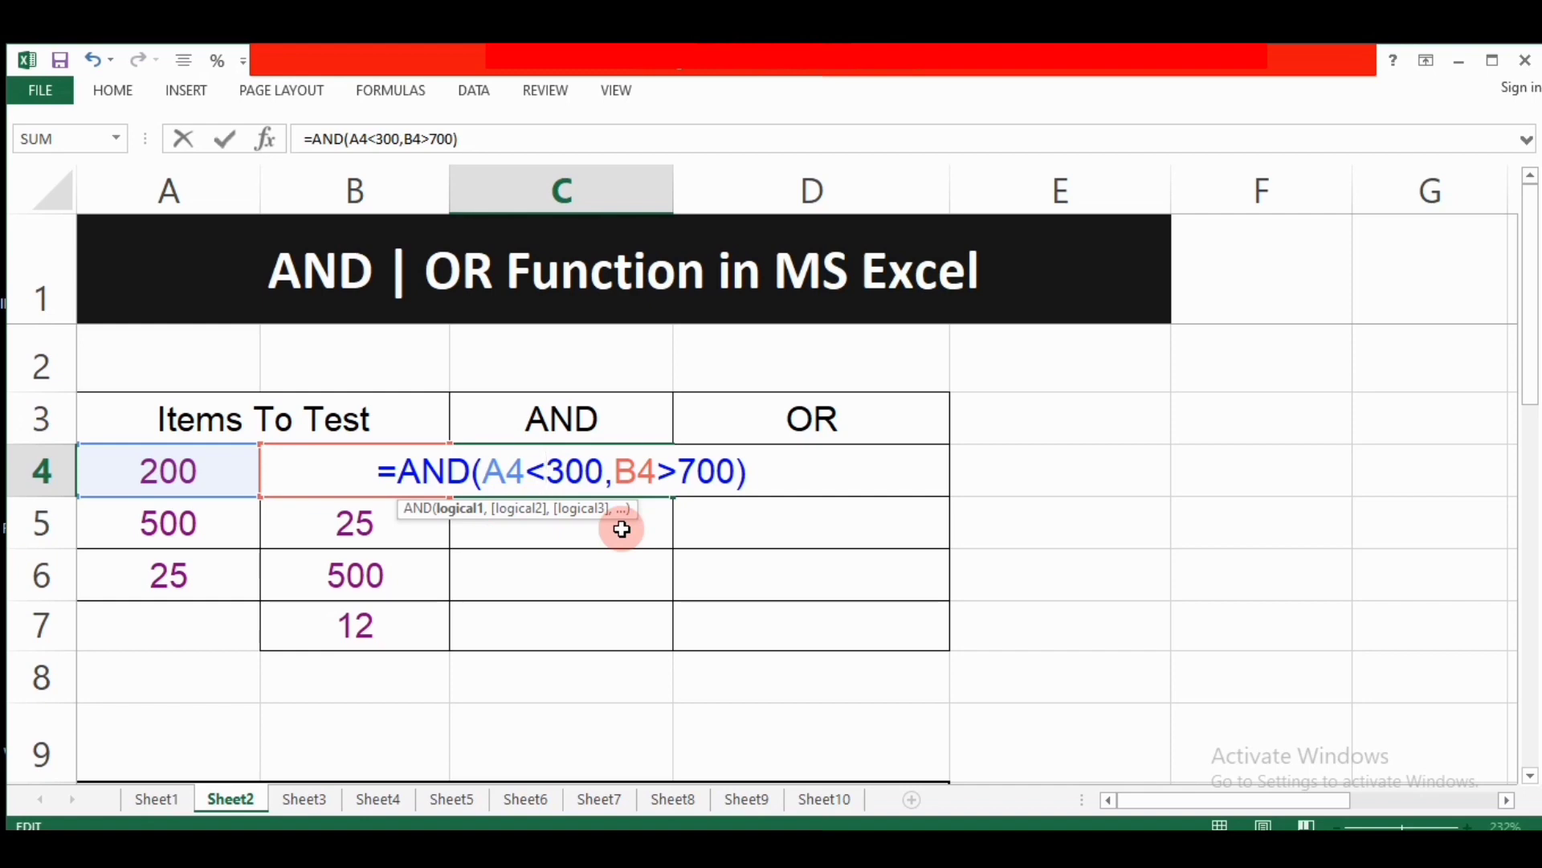
key("Return")
left_click(639, 472)
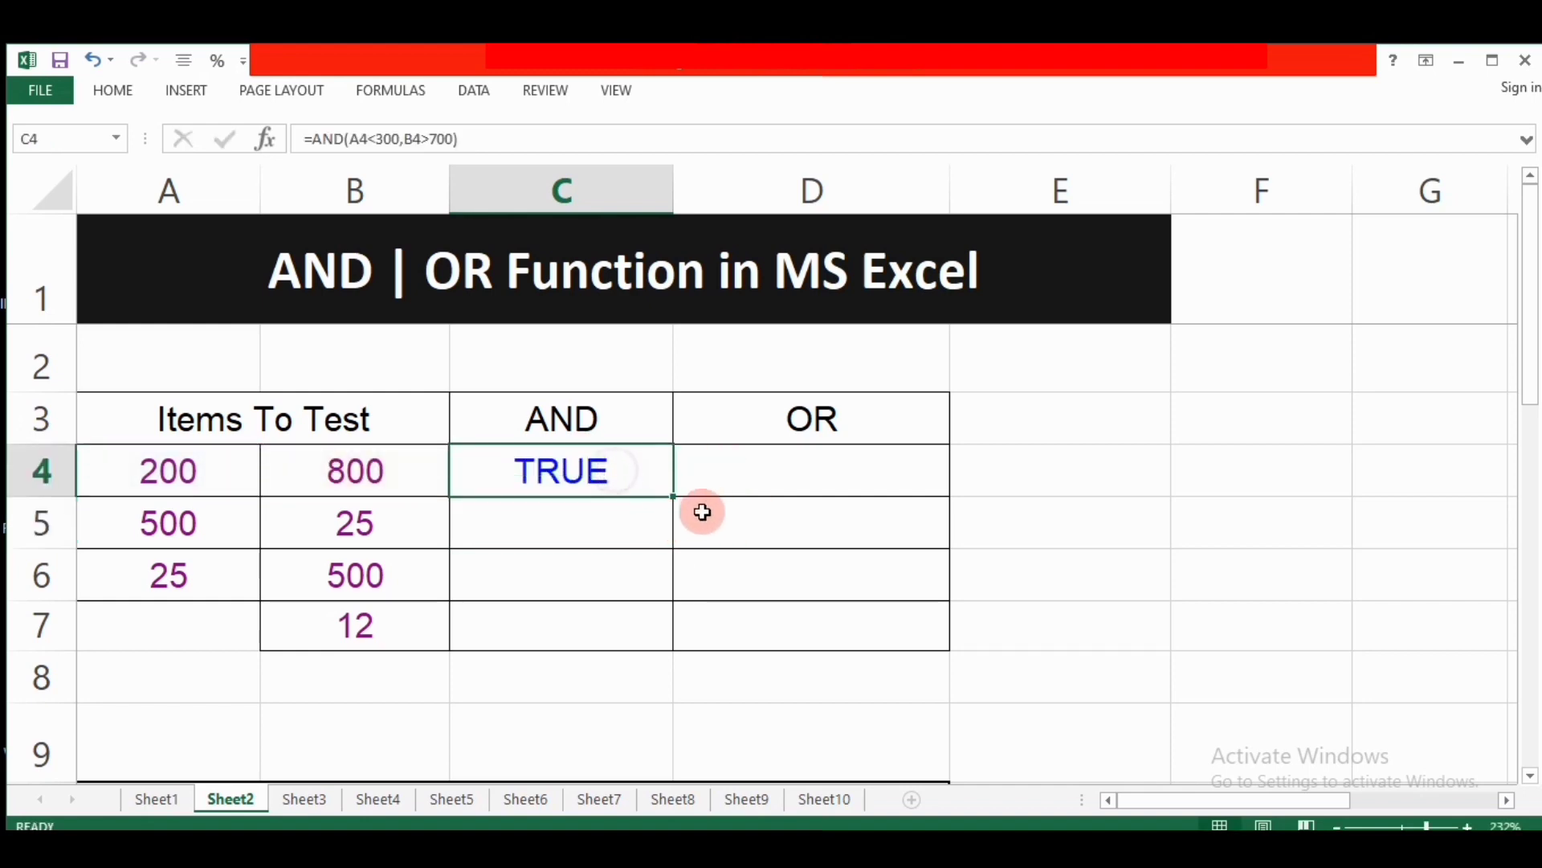
Fill the C4 AND formula down through C7.
left_click_drag(673, 497, 669, 647)
left_click(478, 643)
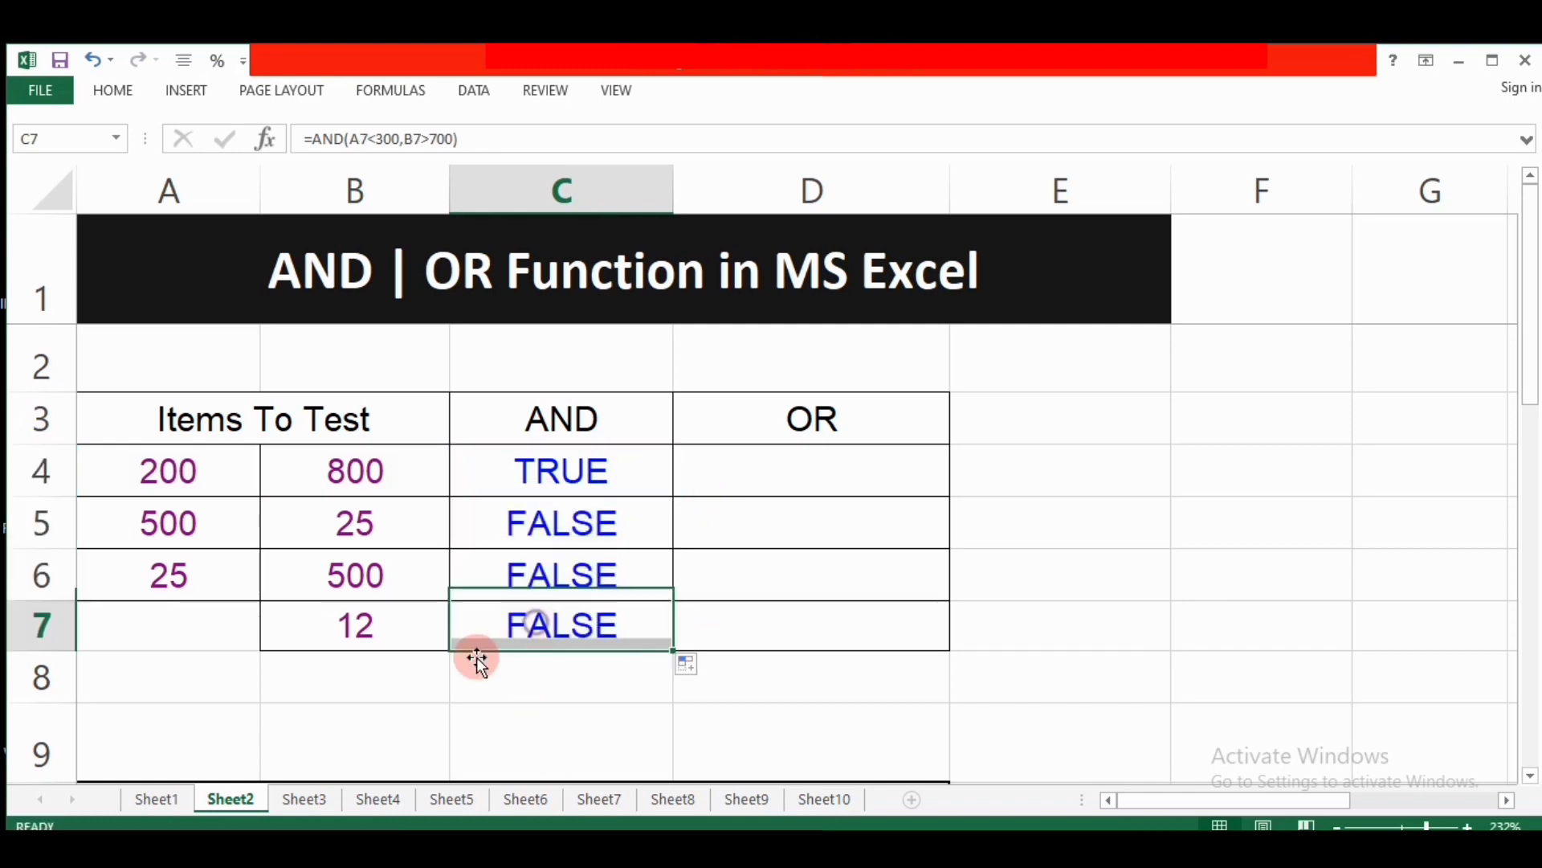
left_click(506, 471)
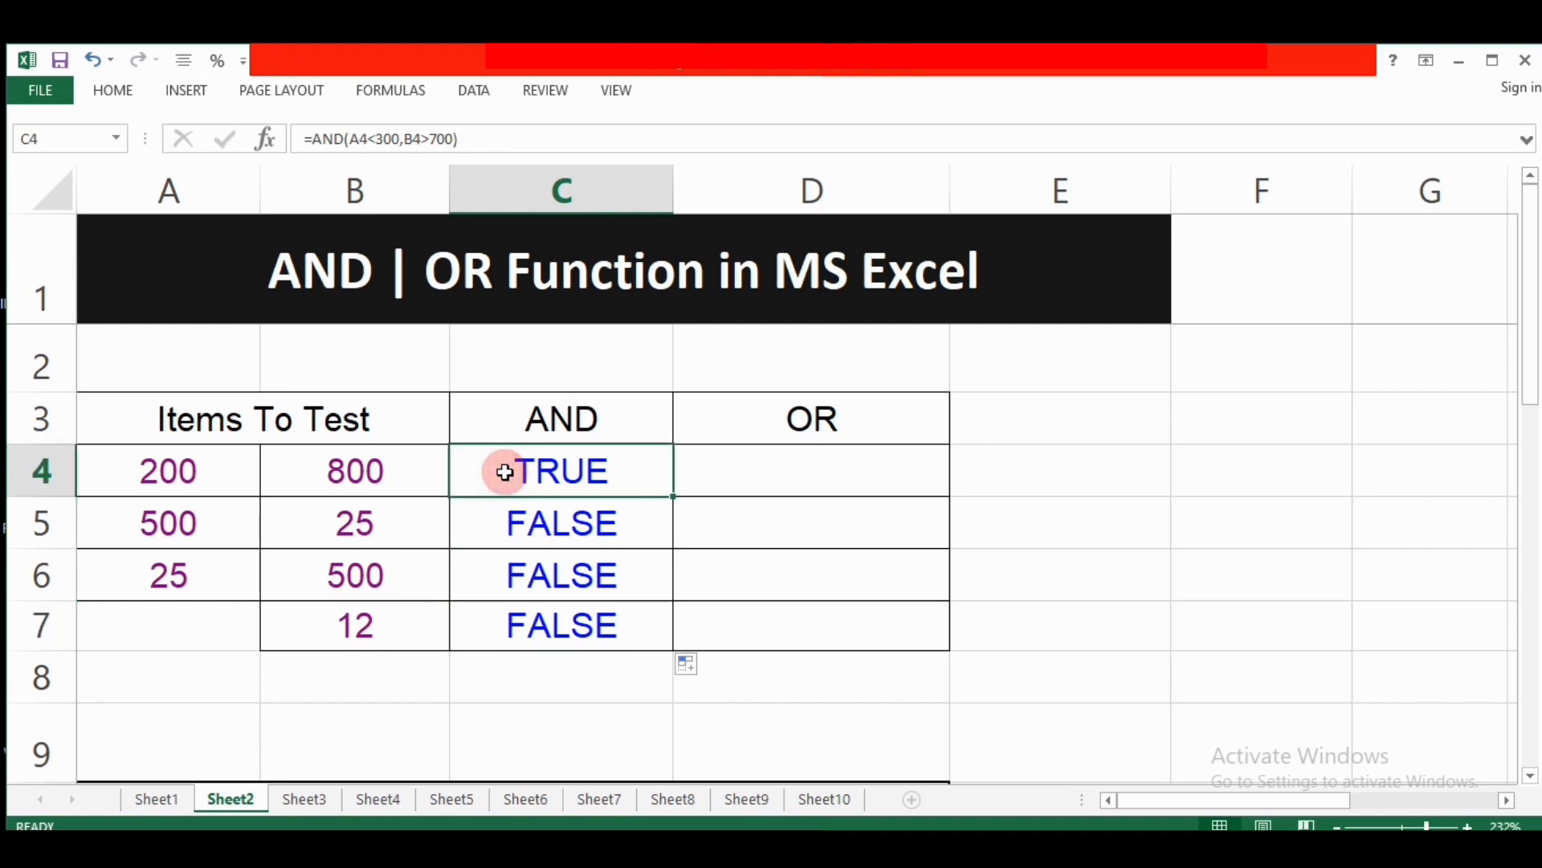
left_click(582, 528)
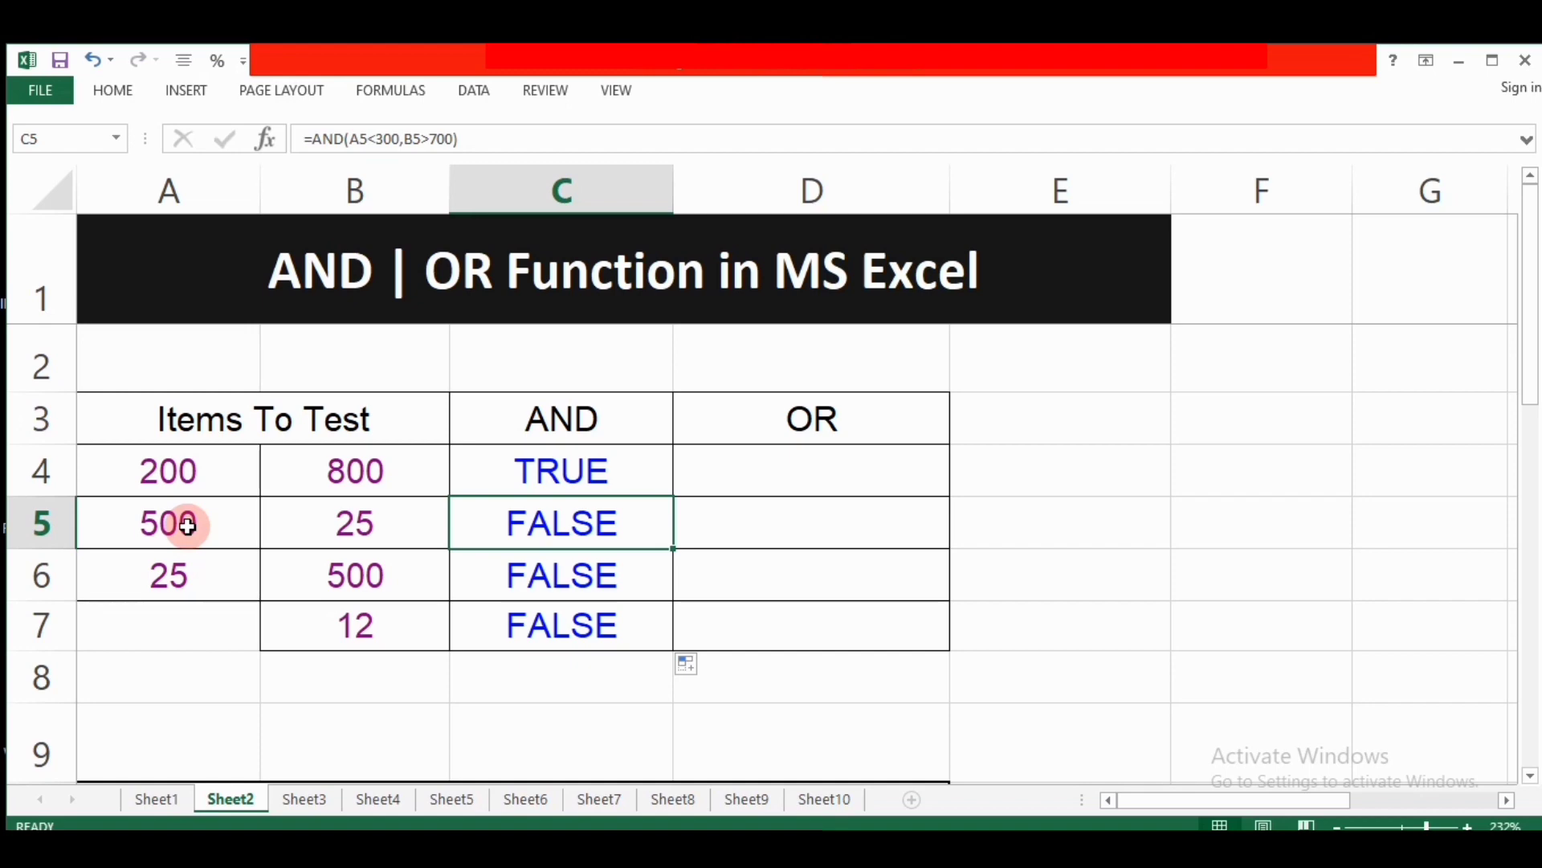
Change the A5 value from 500 to 100.
left_click(407, 528)
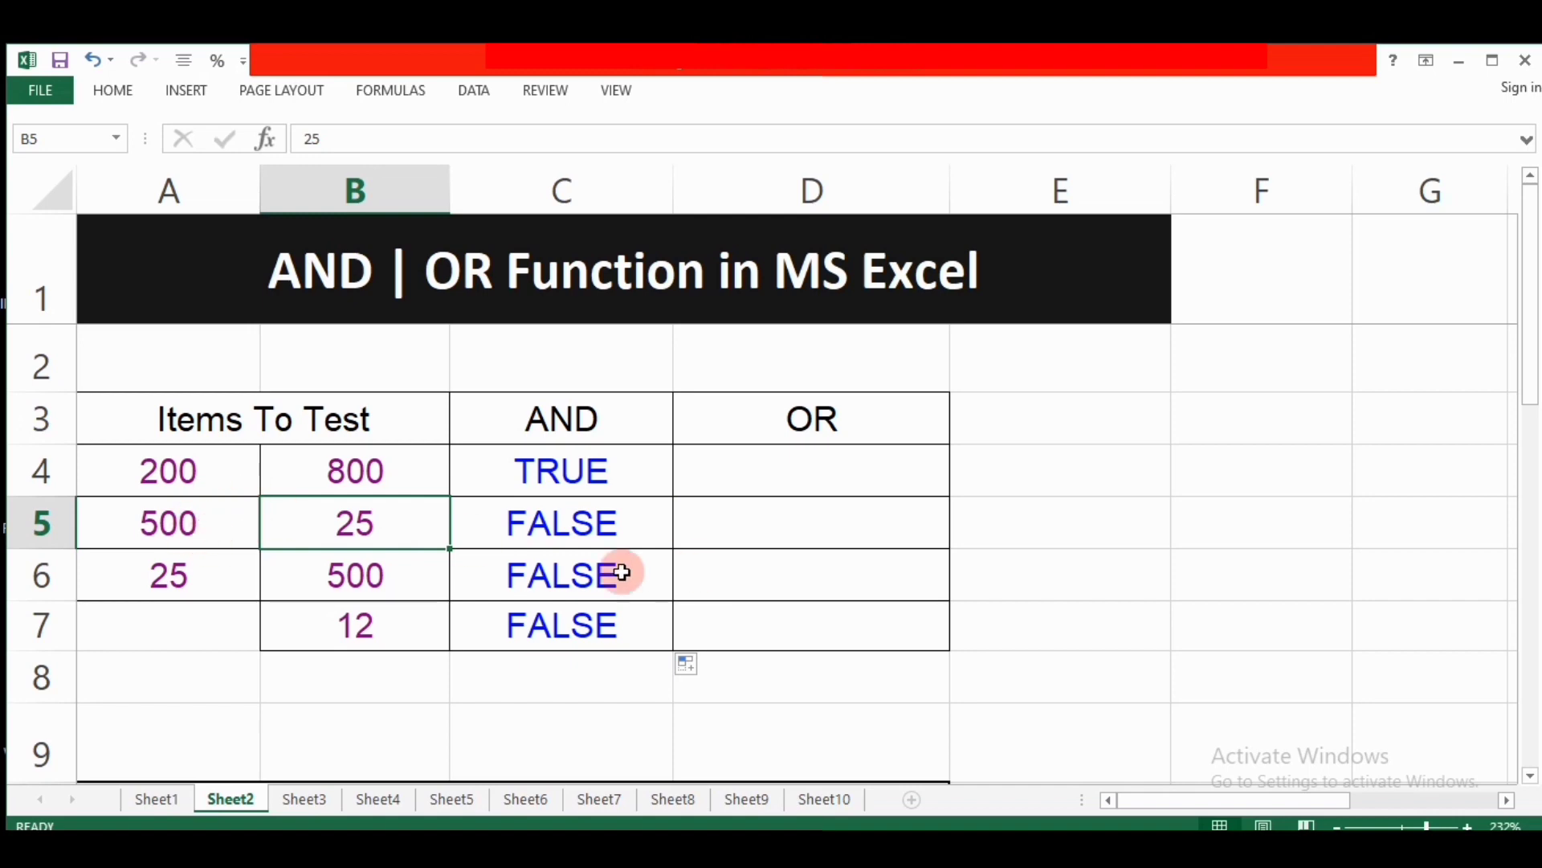
double_click(377, 530)
double_click(193, 525)
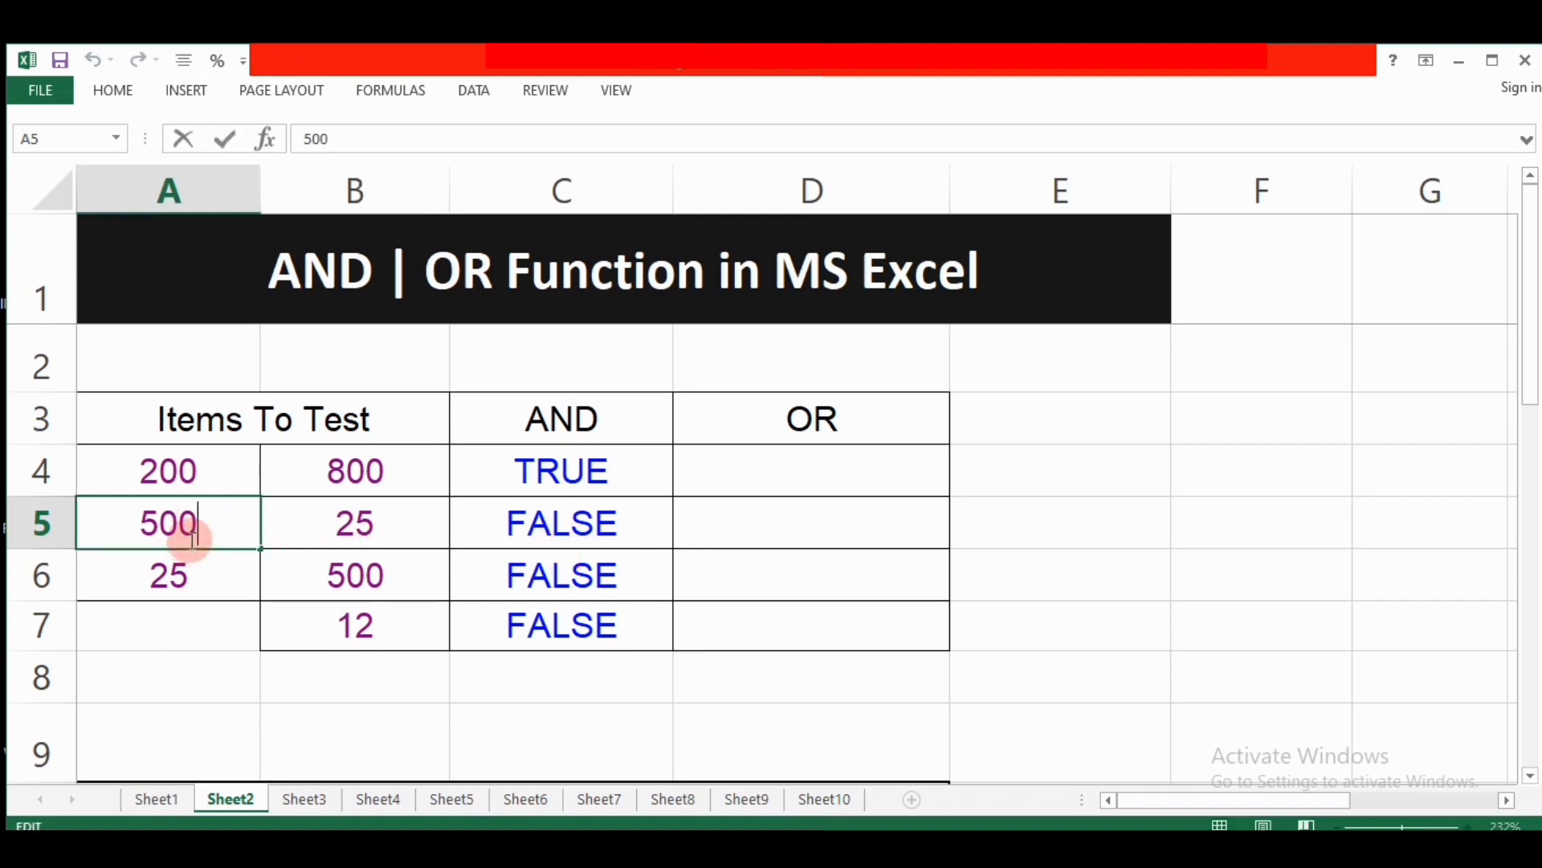
key("BackSpace")
type("1")
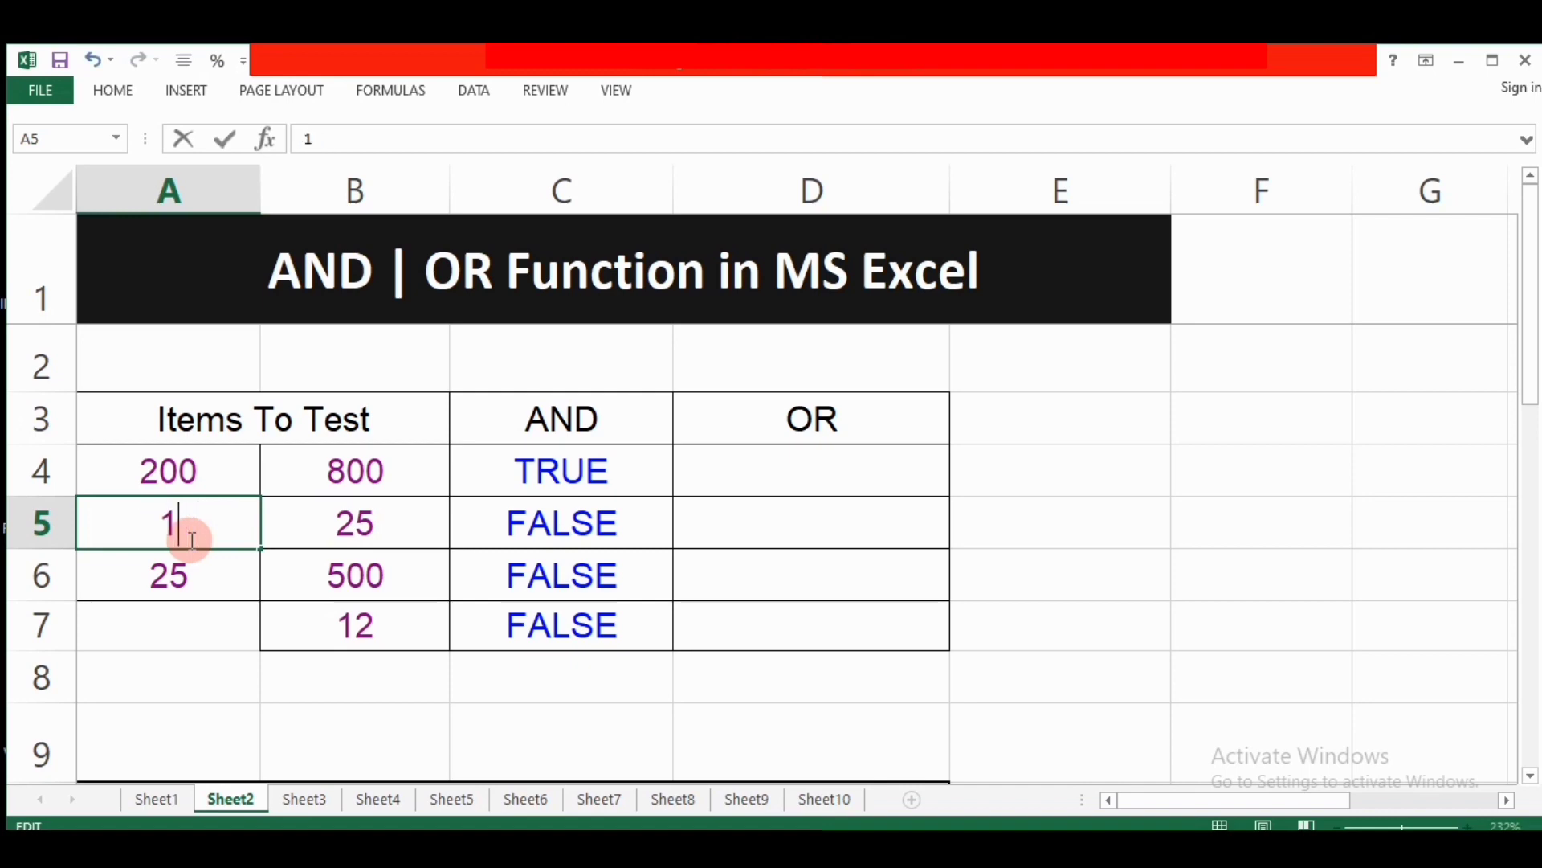
type("00")
key("Return")
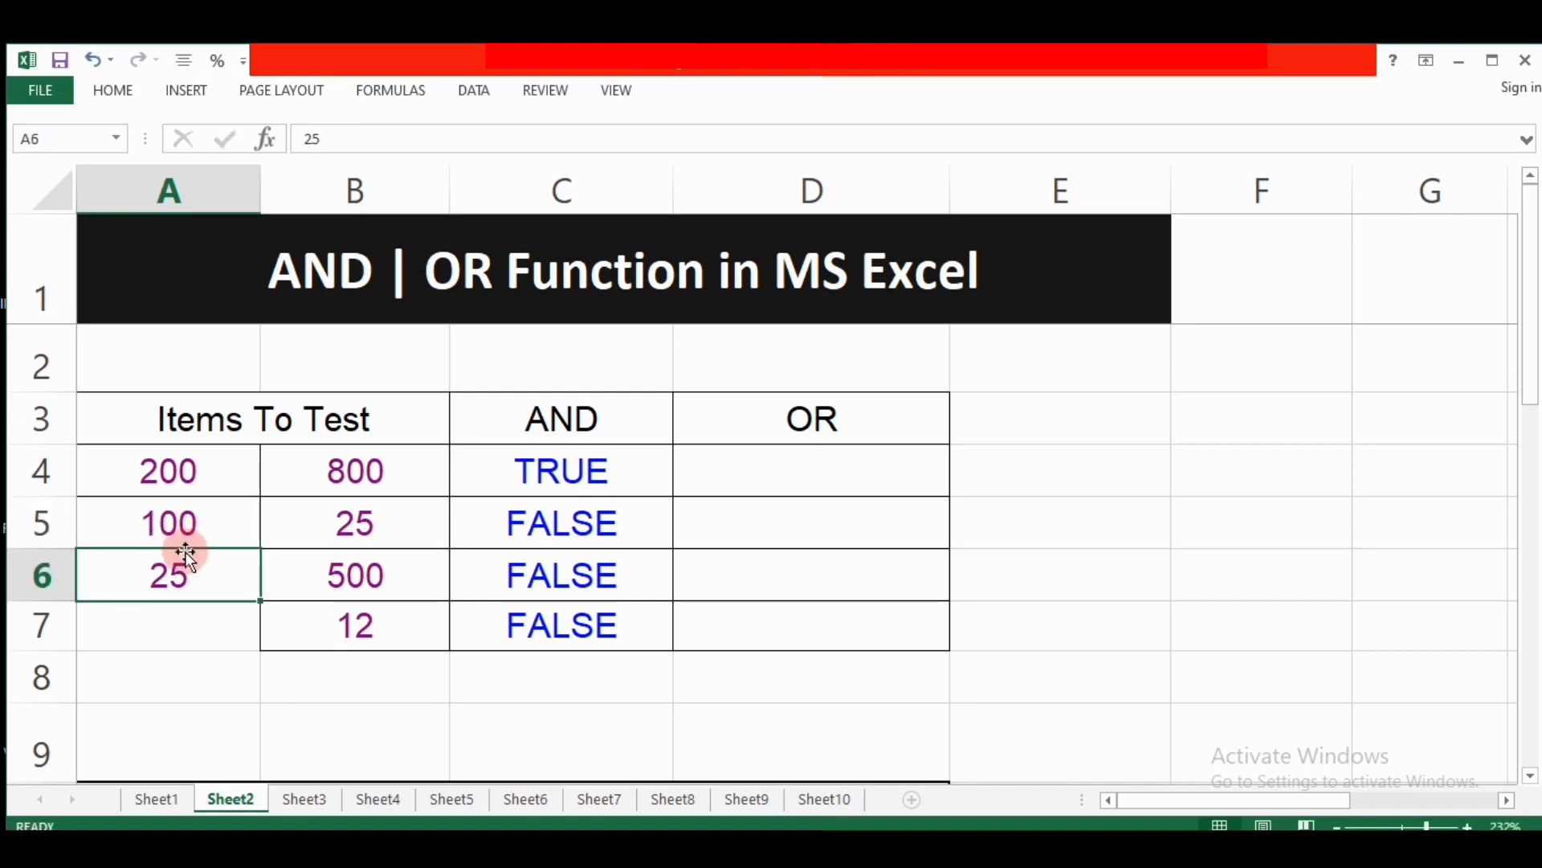
Set B5 to 1000 so C5 turns TRUE.
left_click(441, 530)
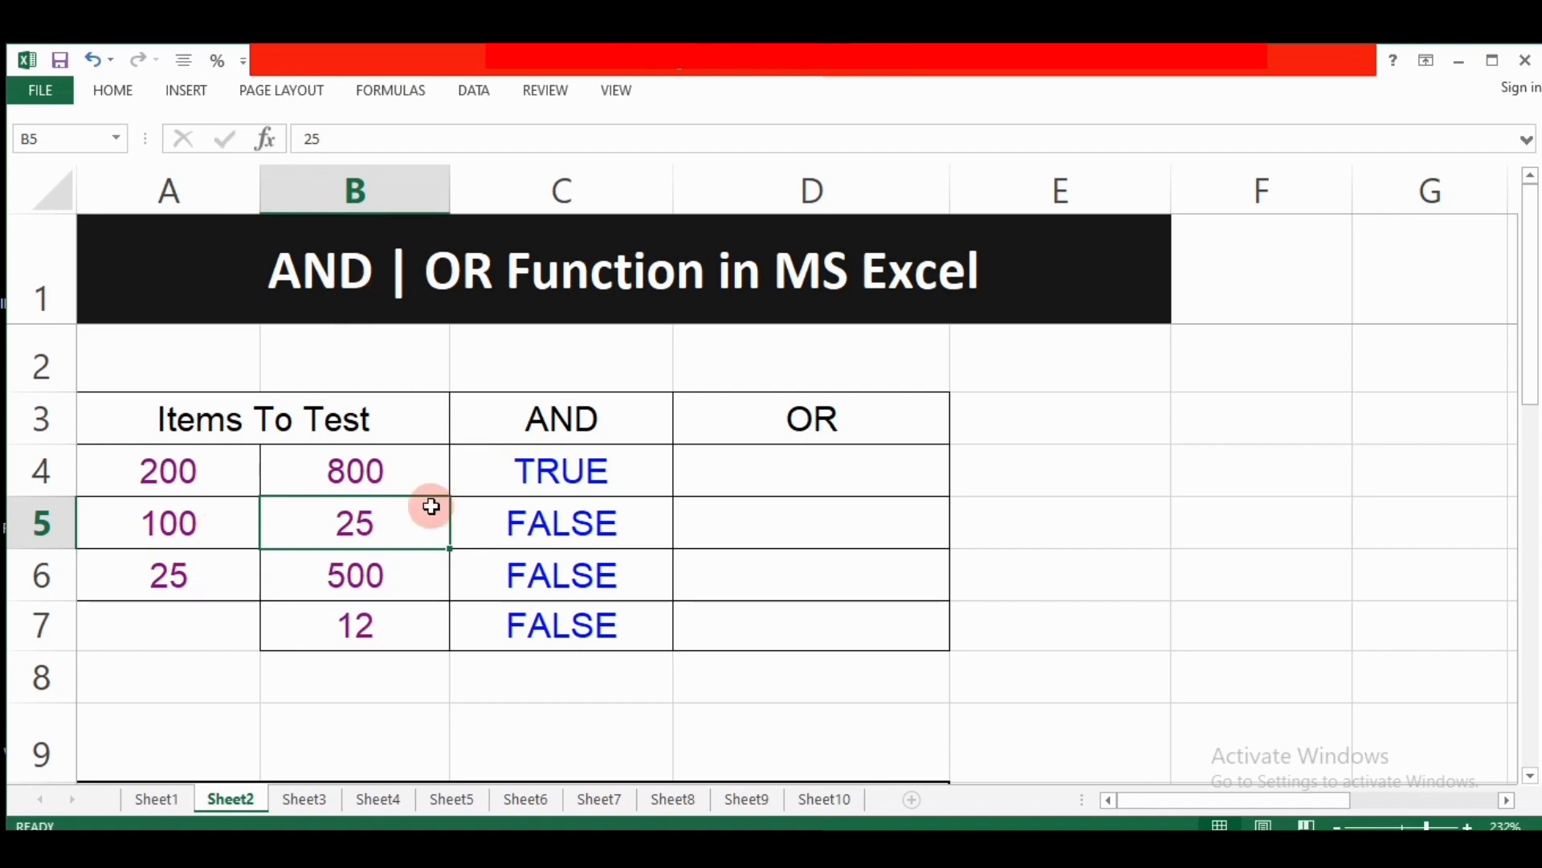
left_click(506, 522)
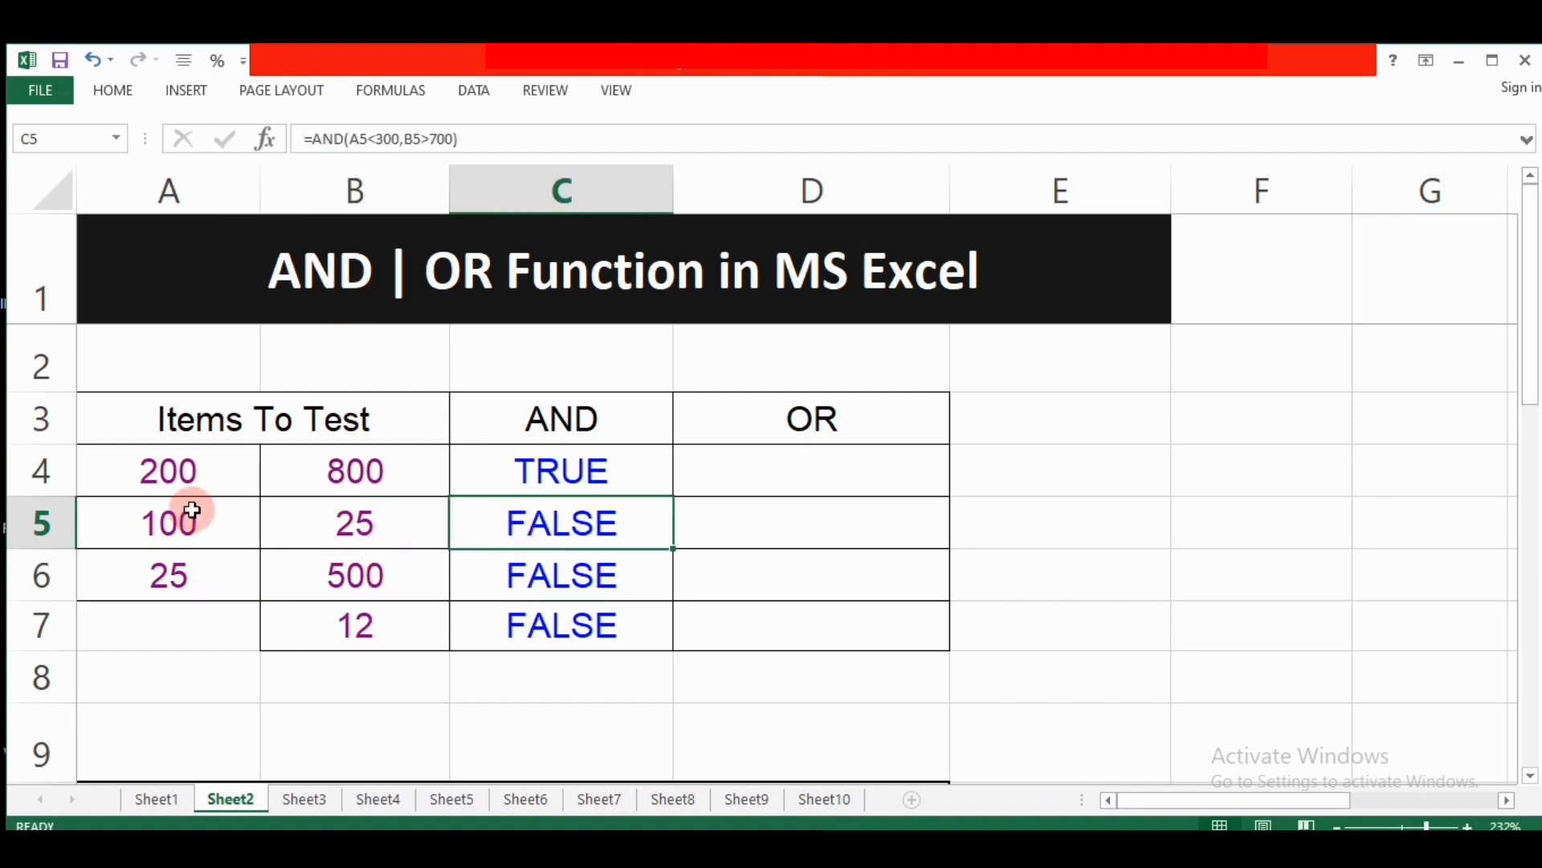
left_click(412, 537)
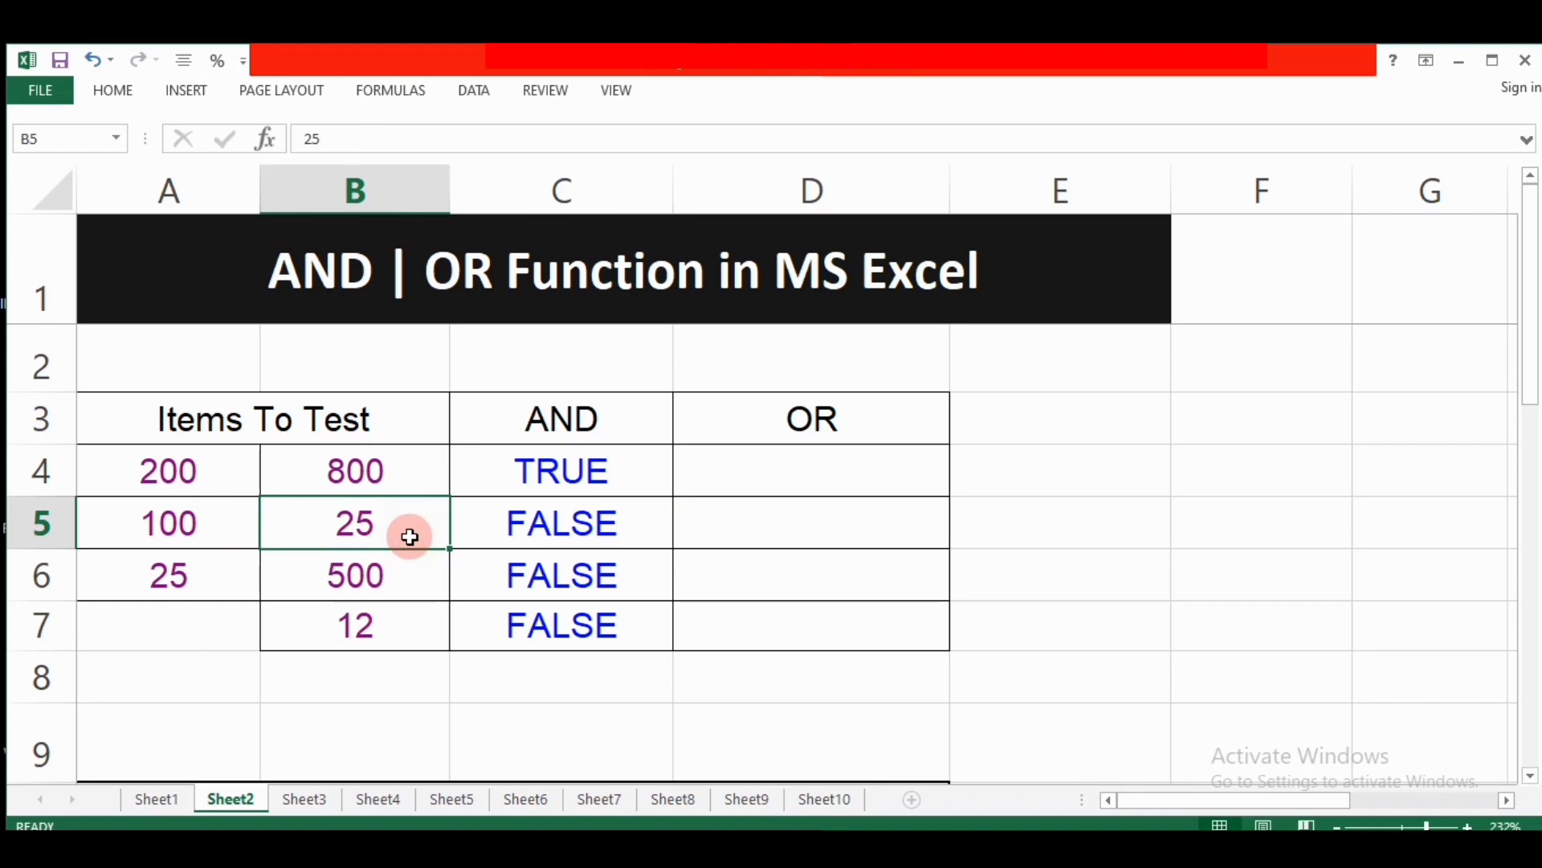
type("800")
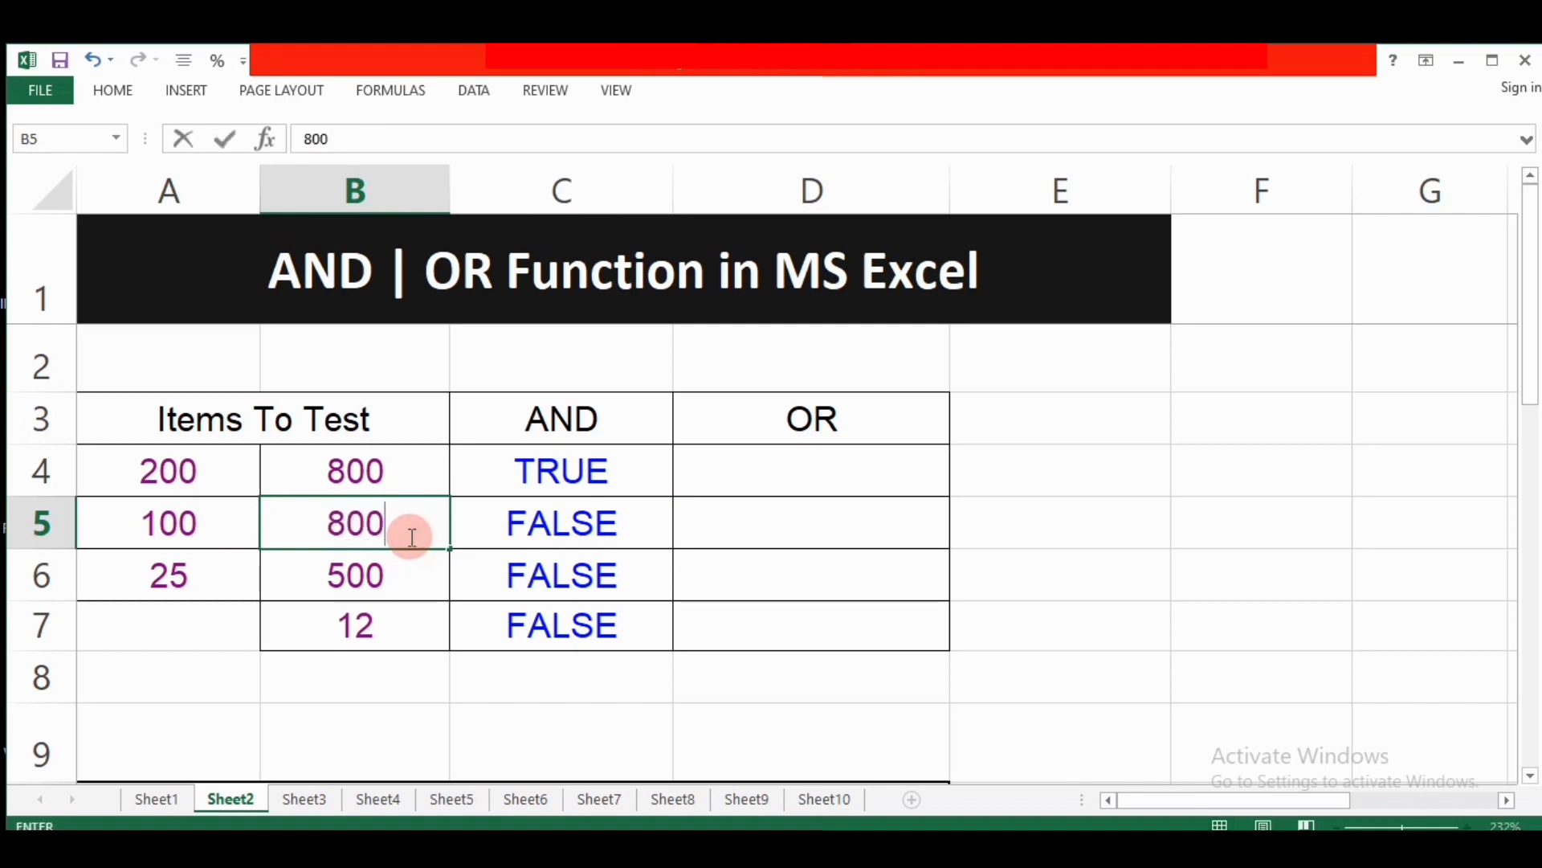
key("BackSpace")
key("BackSpace")
type("000")
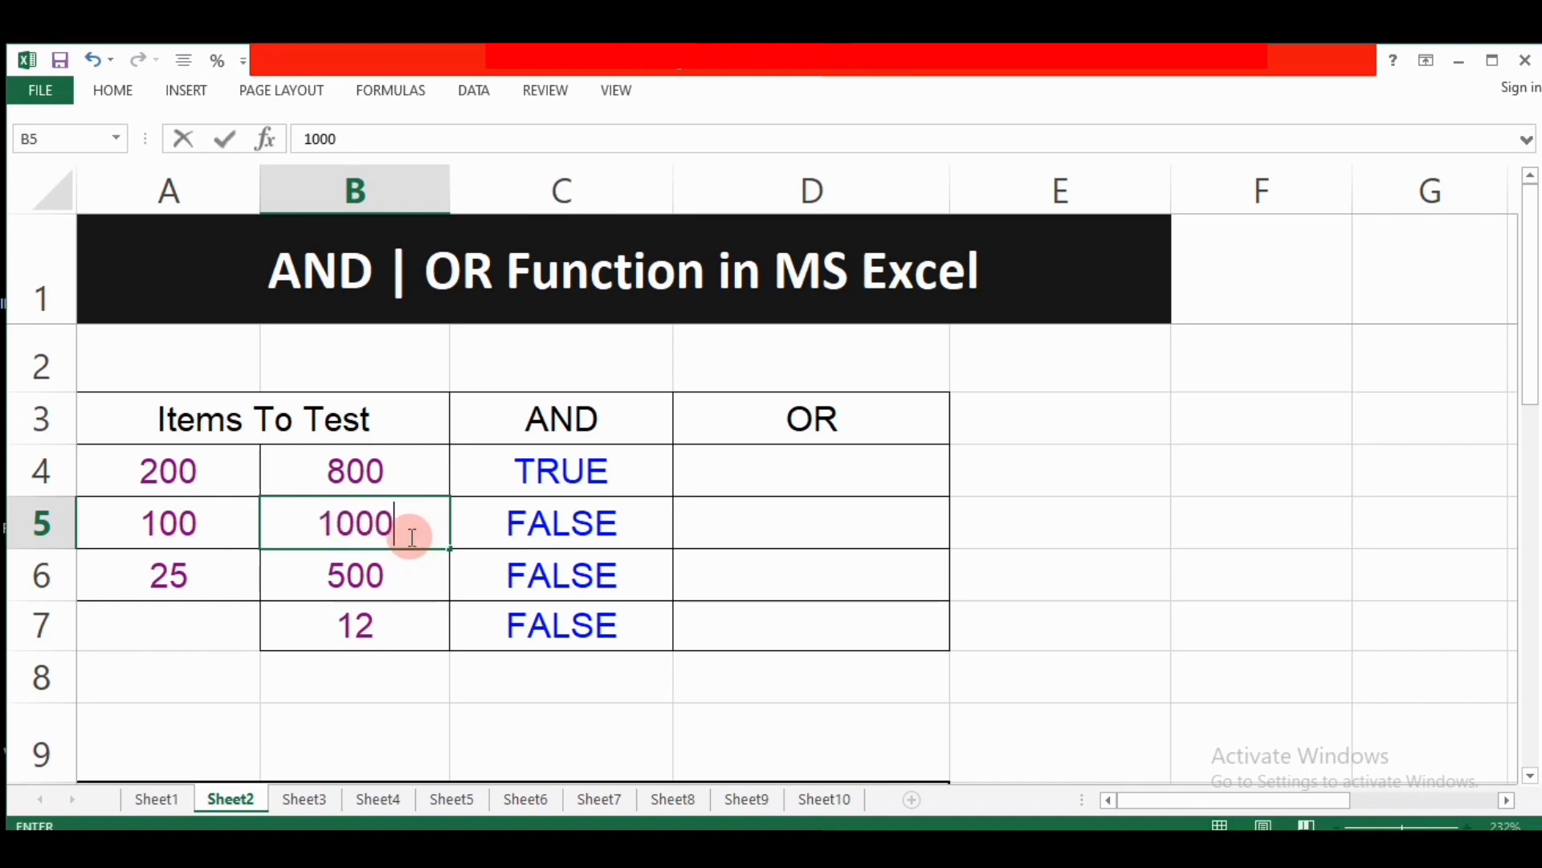
key("Return")
left_click(534, 526)
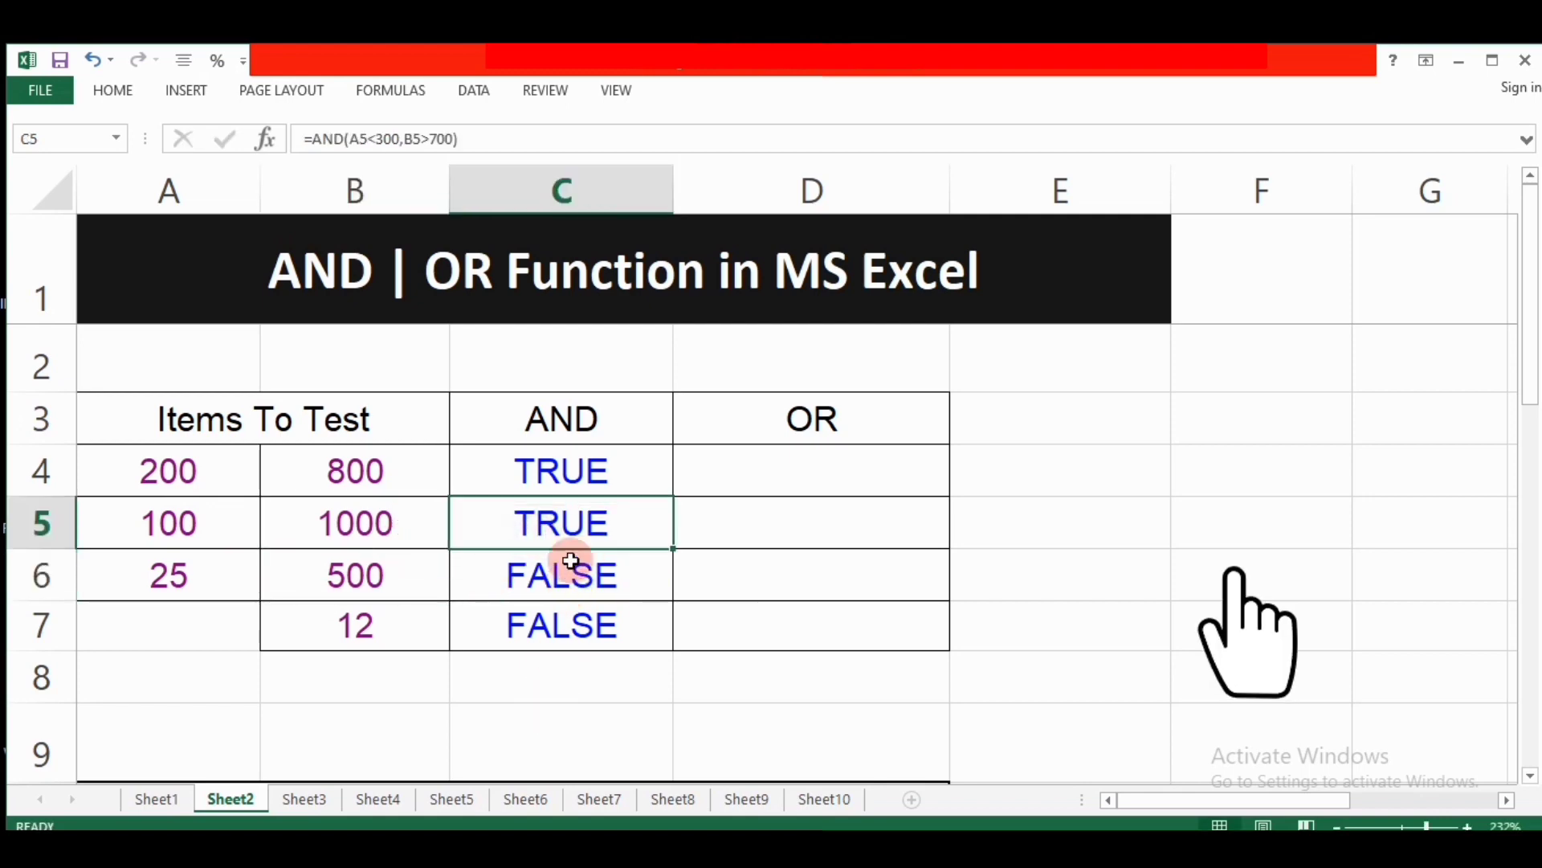
left_click(804, 469)
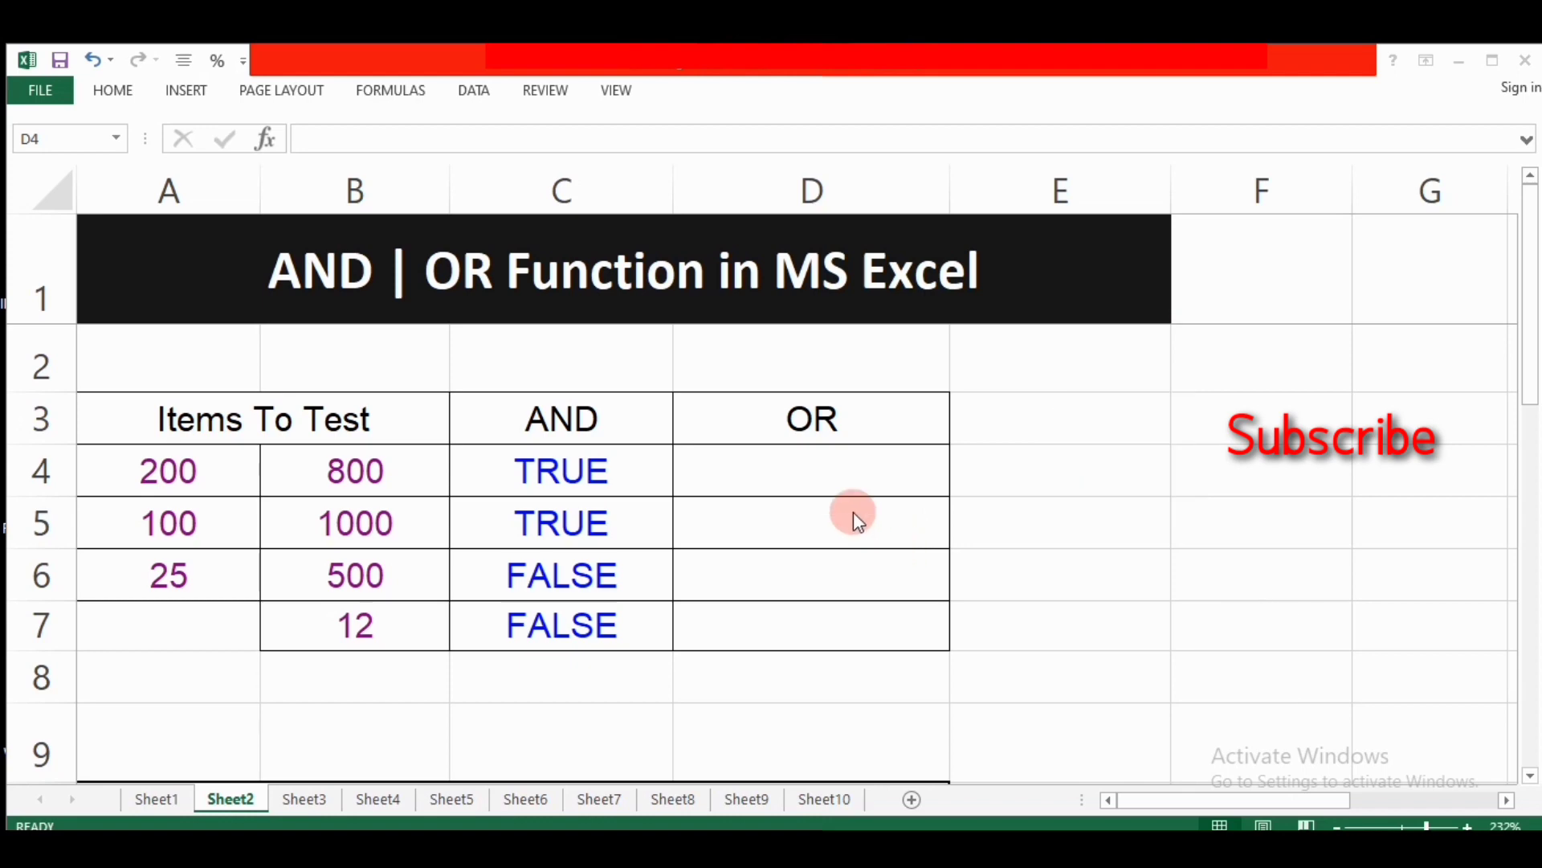
left_click(858, 482)
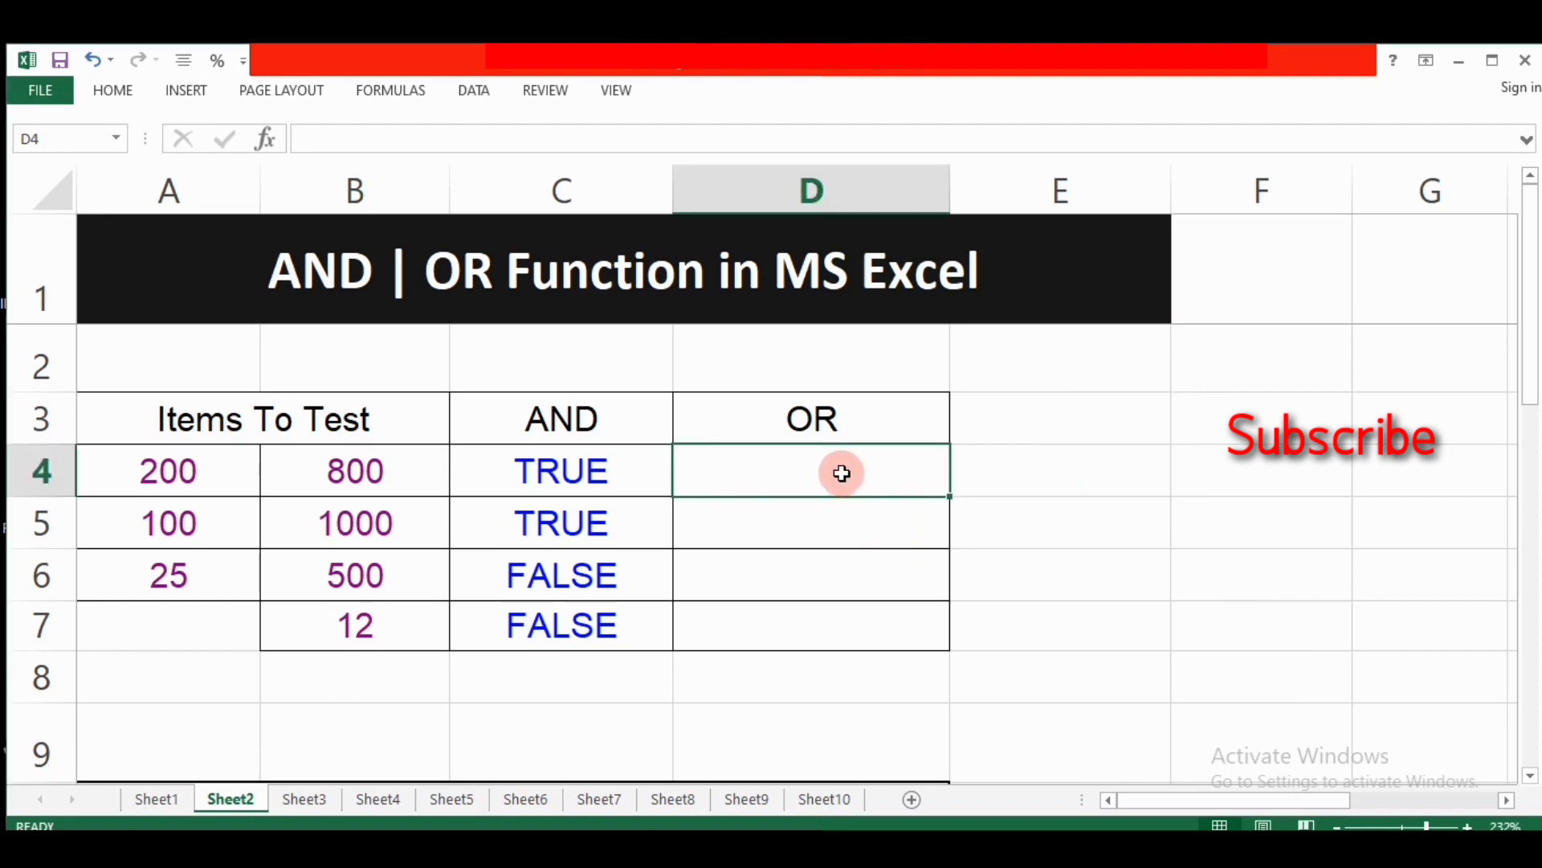
Enter =OR(A4>300,B4<900) in D4.
type("=")
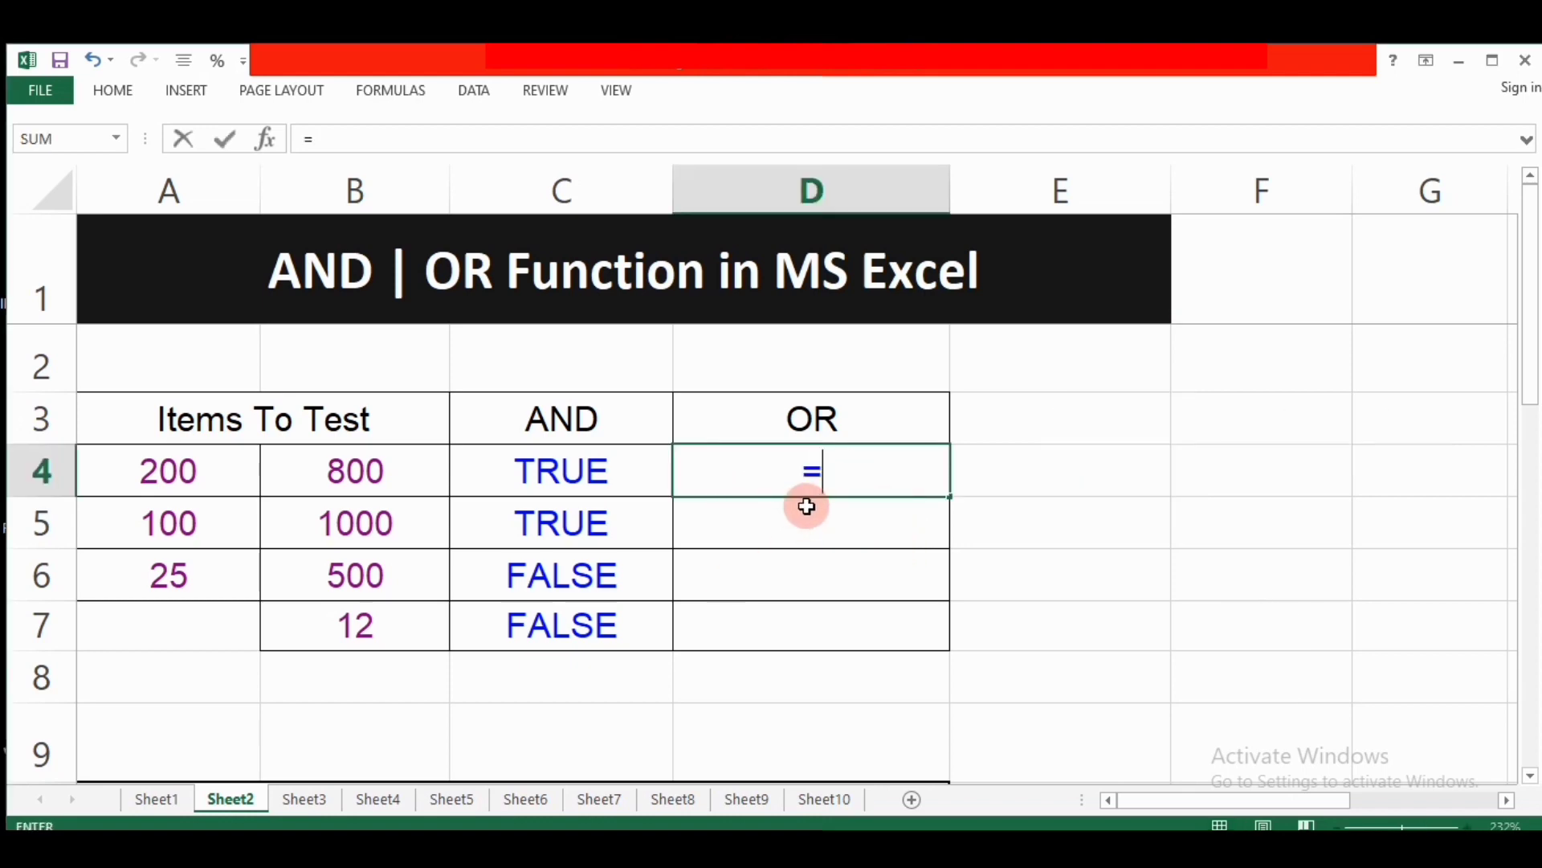
type("or")
key("Tab")
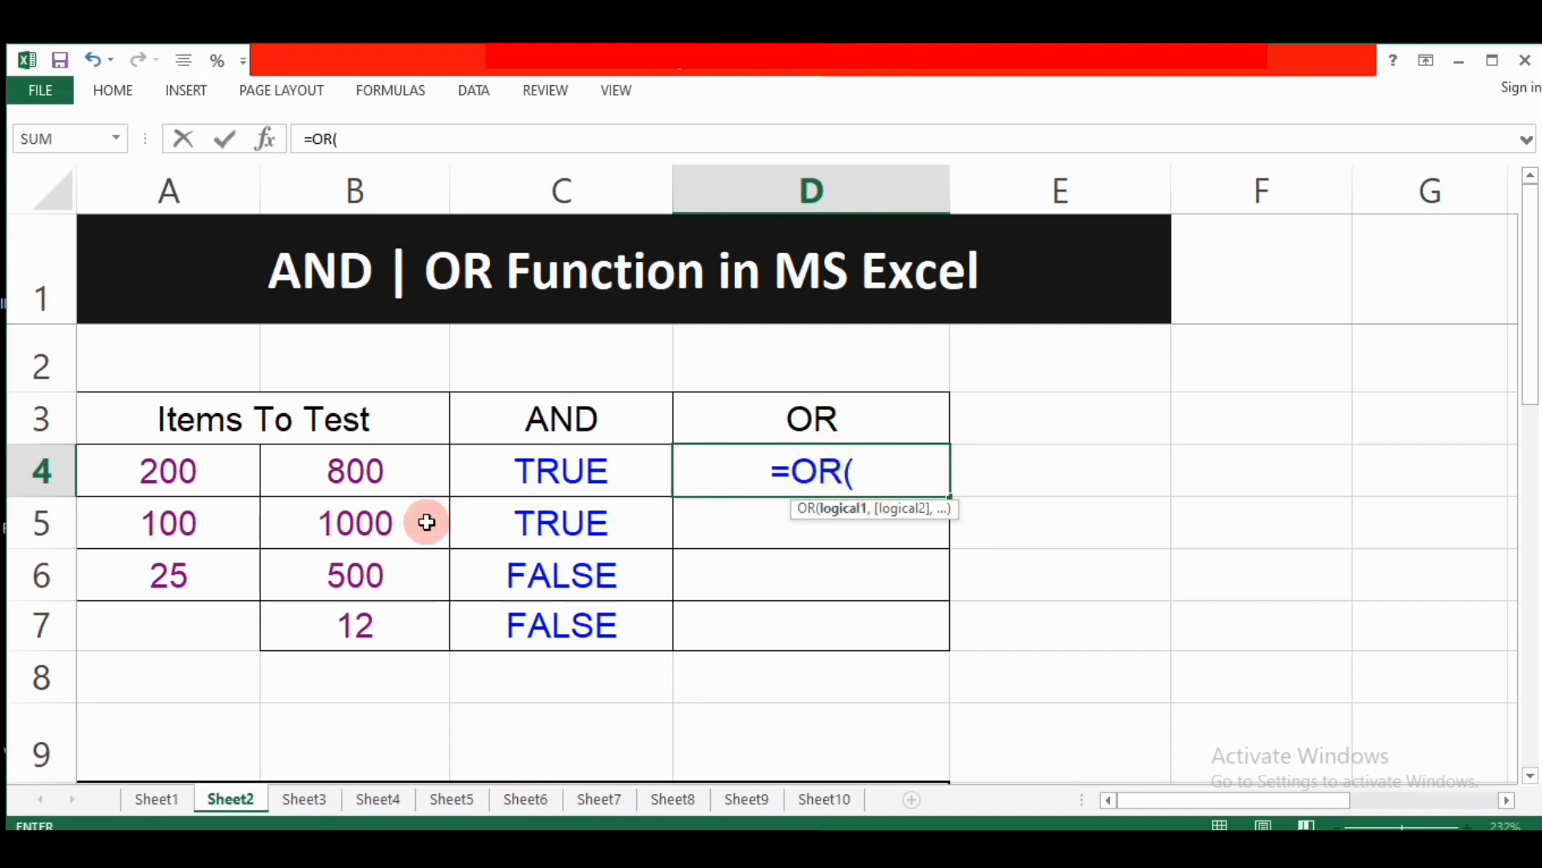
left_click(209, 475)
type(">")
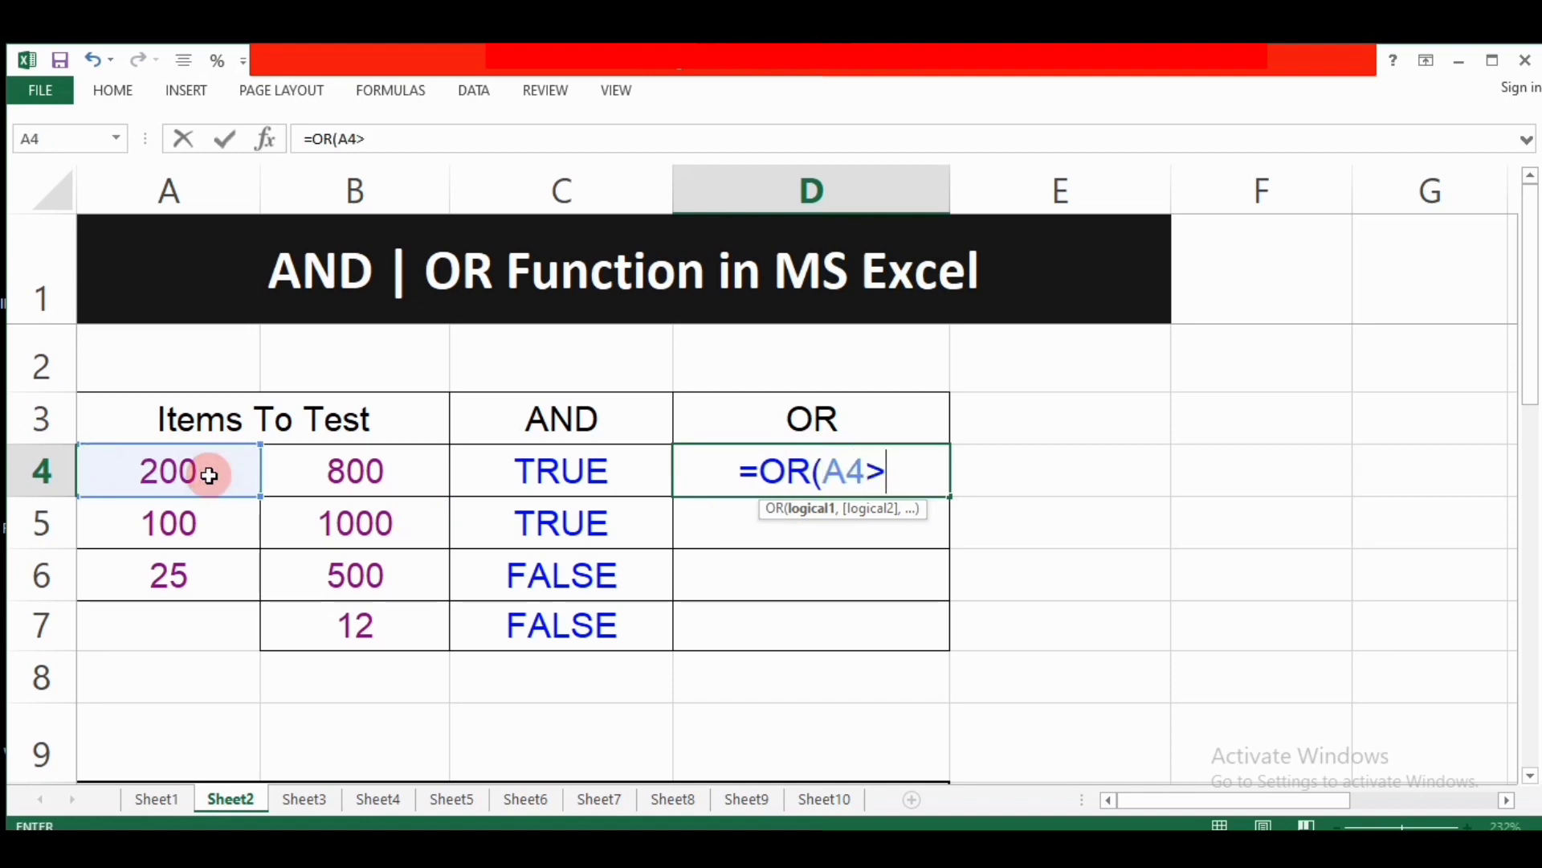
type("3")
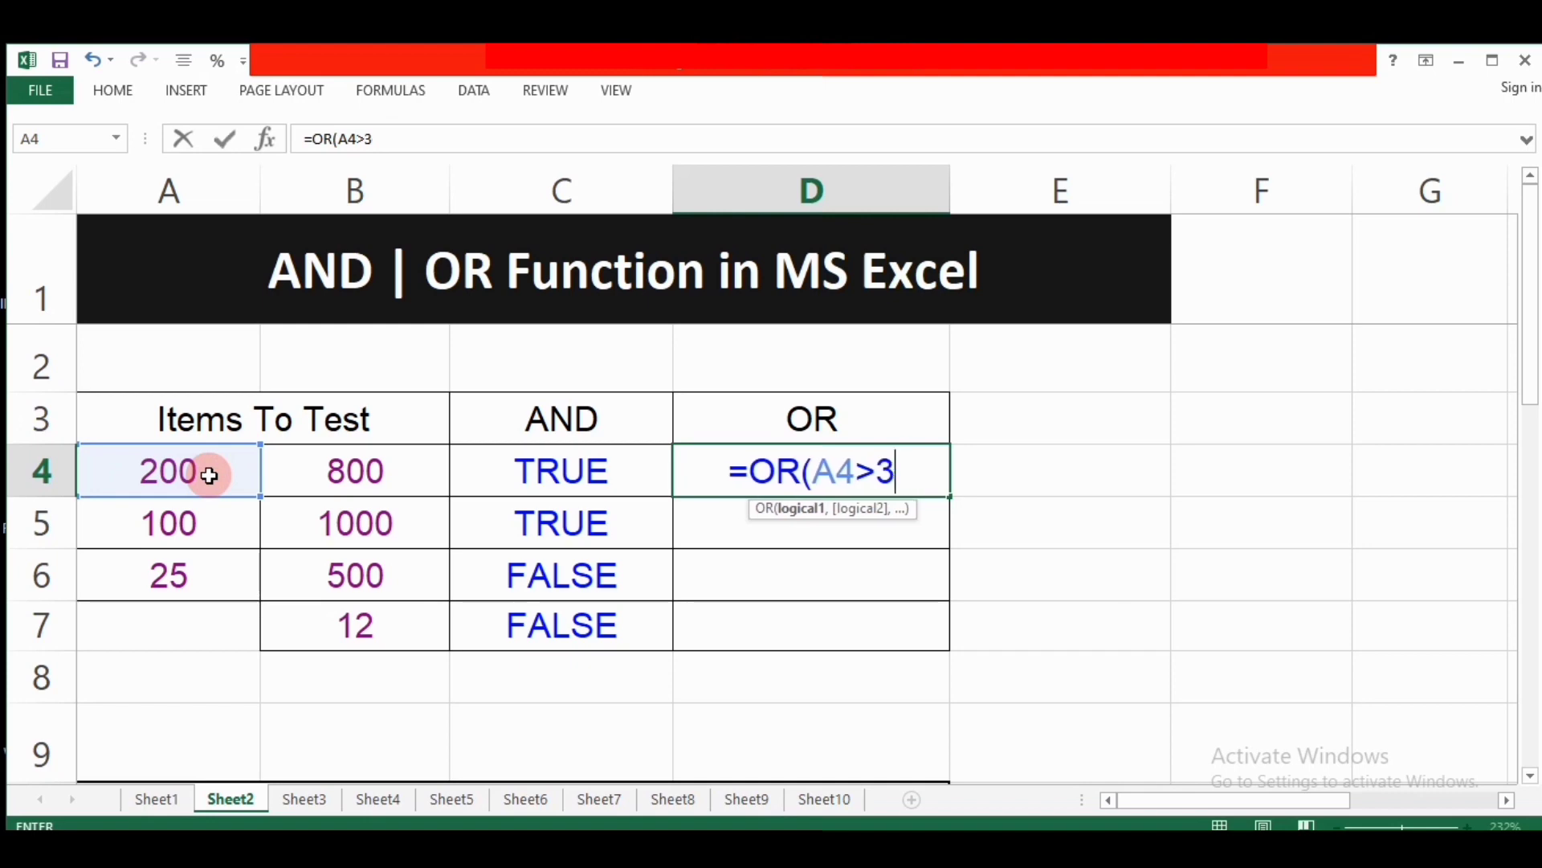
type("00,")
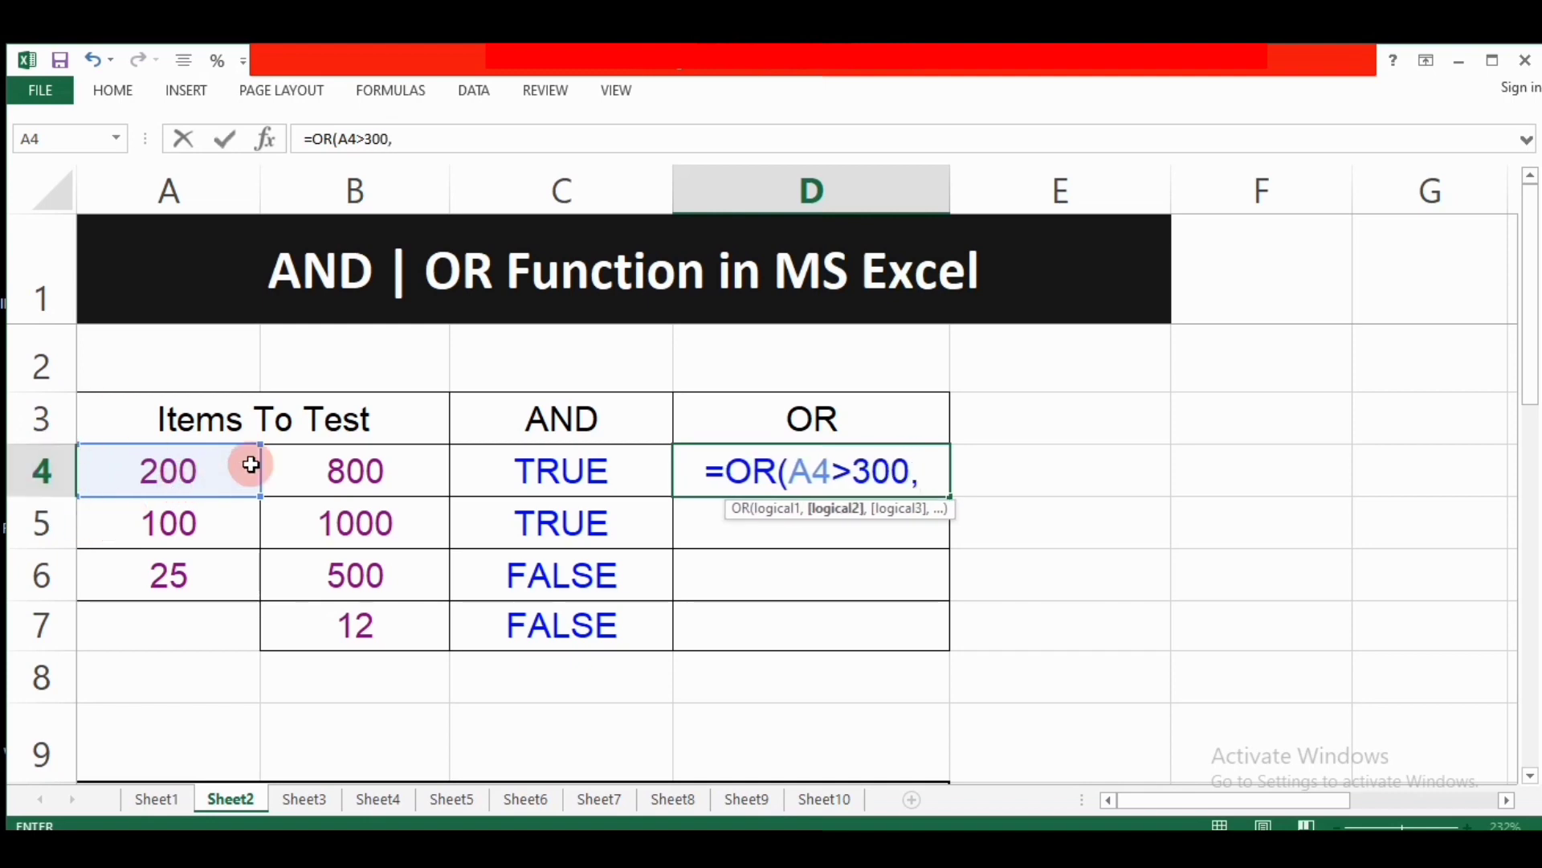
left_click(344, 463)
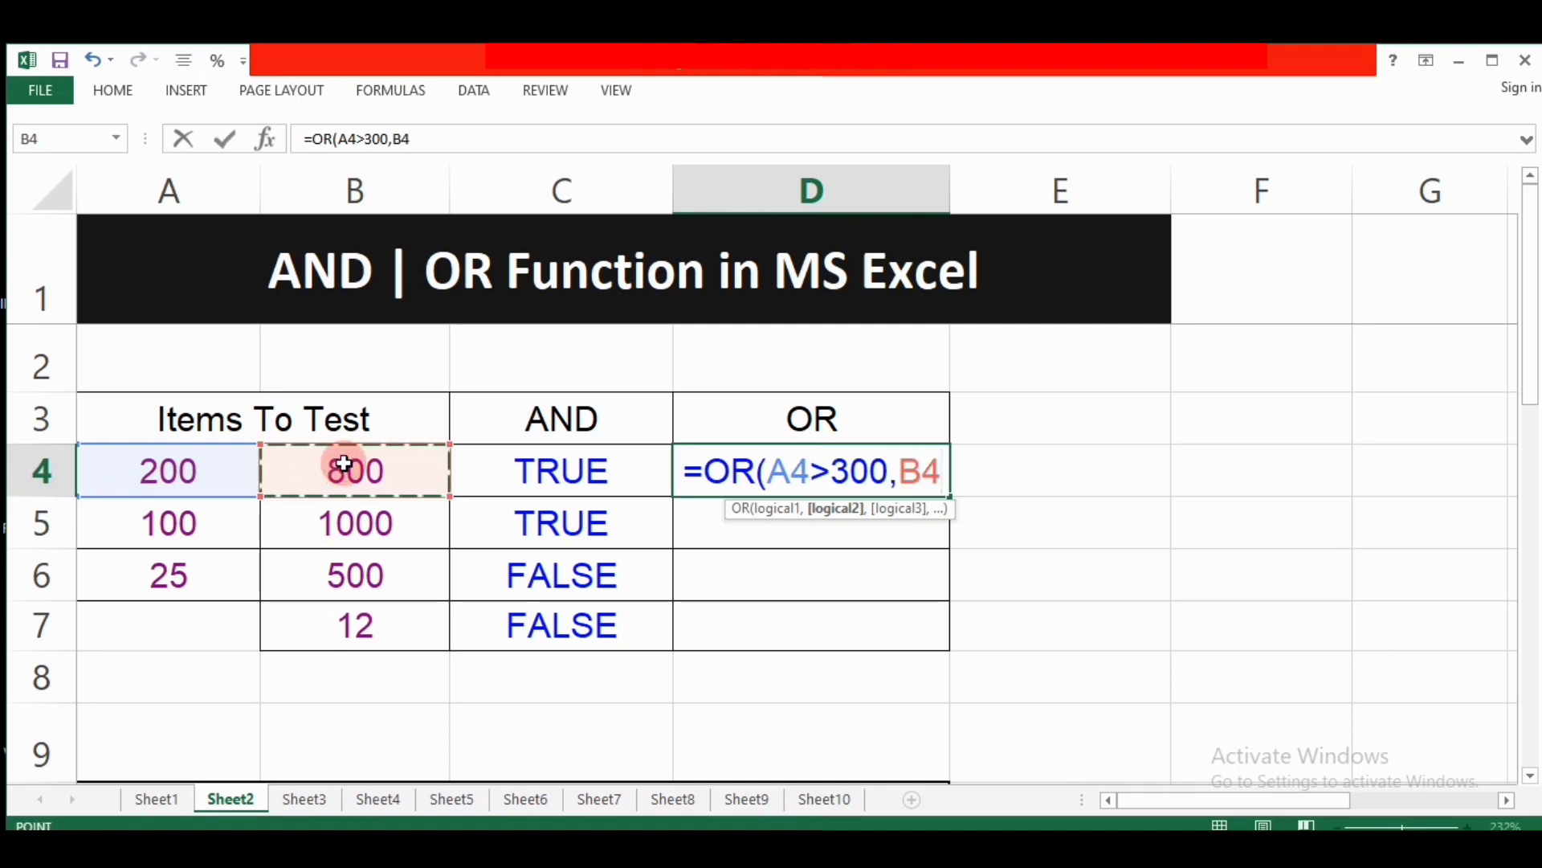
type("<")
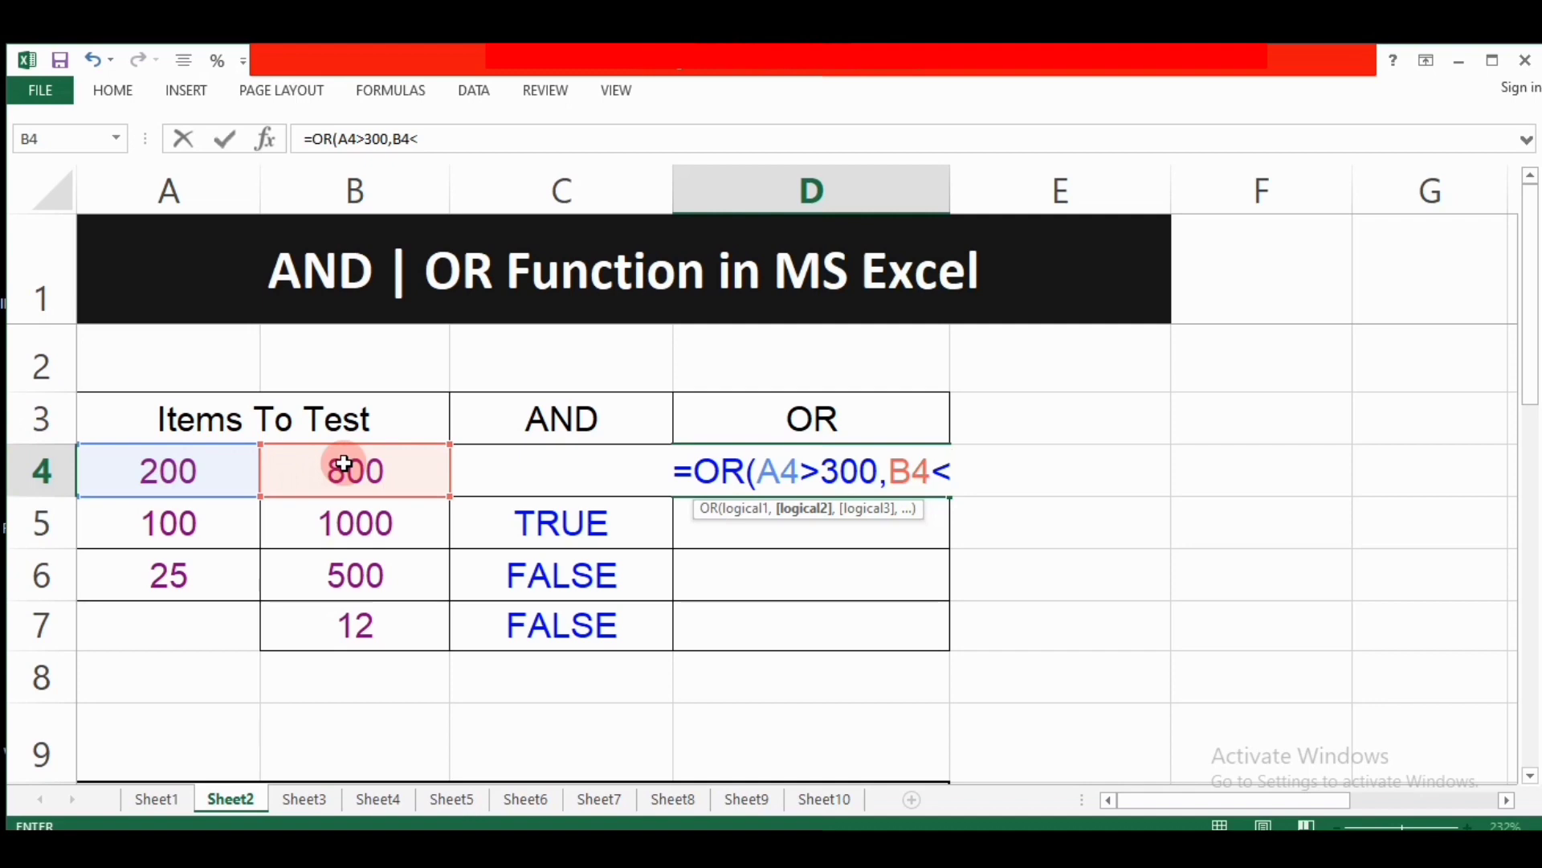
type("900")
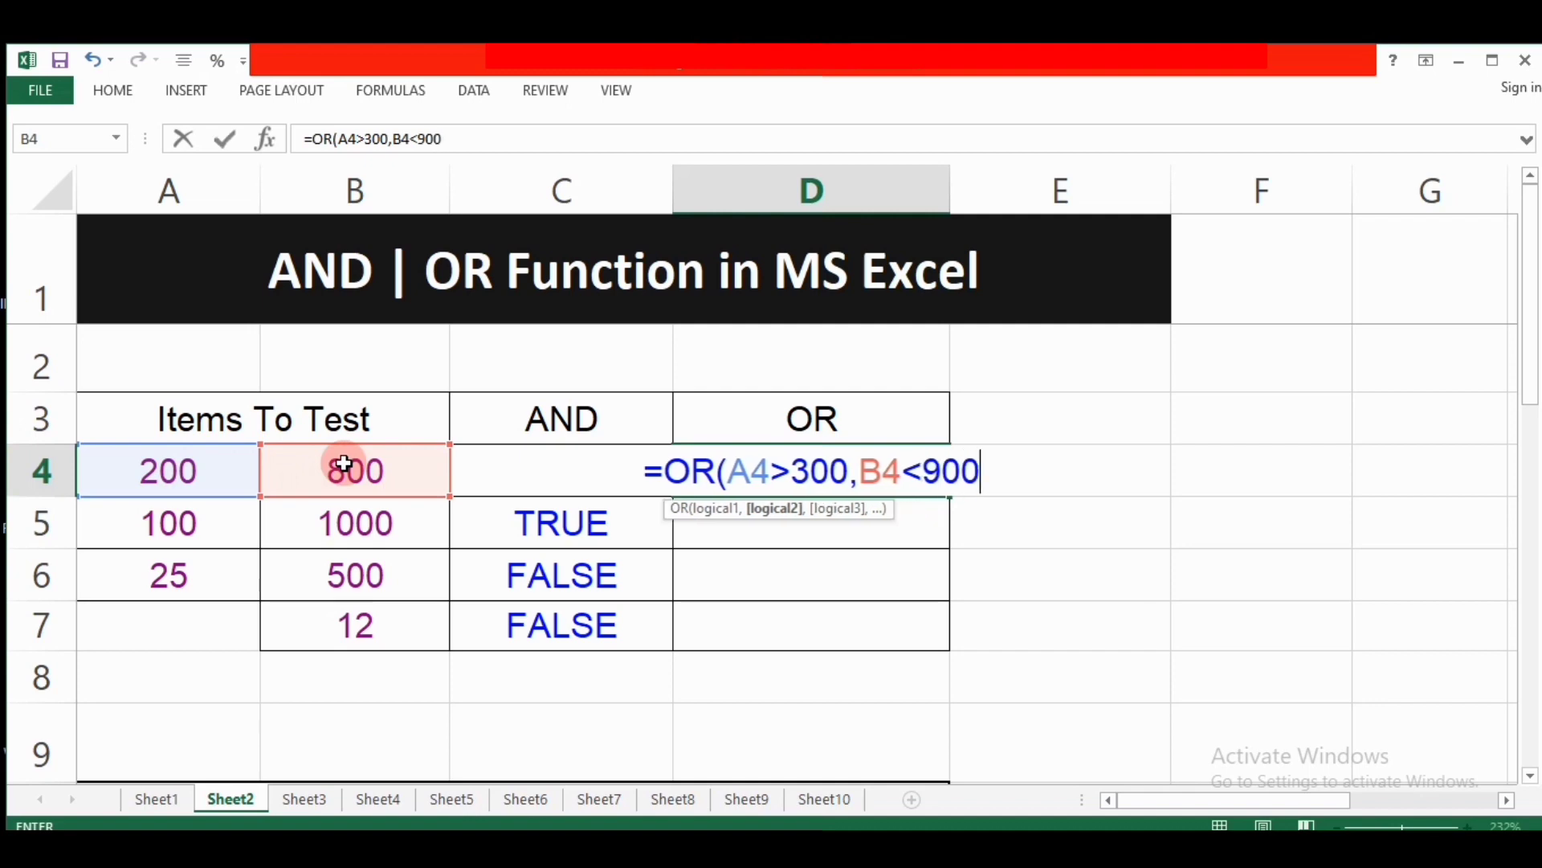
key("Return")
Fill the OR formula down to D7, giving TRUE, FALSE, TRUE, TRUE.
left_click(705, 482)
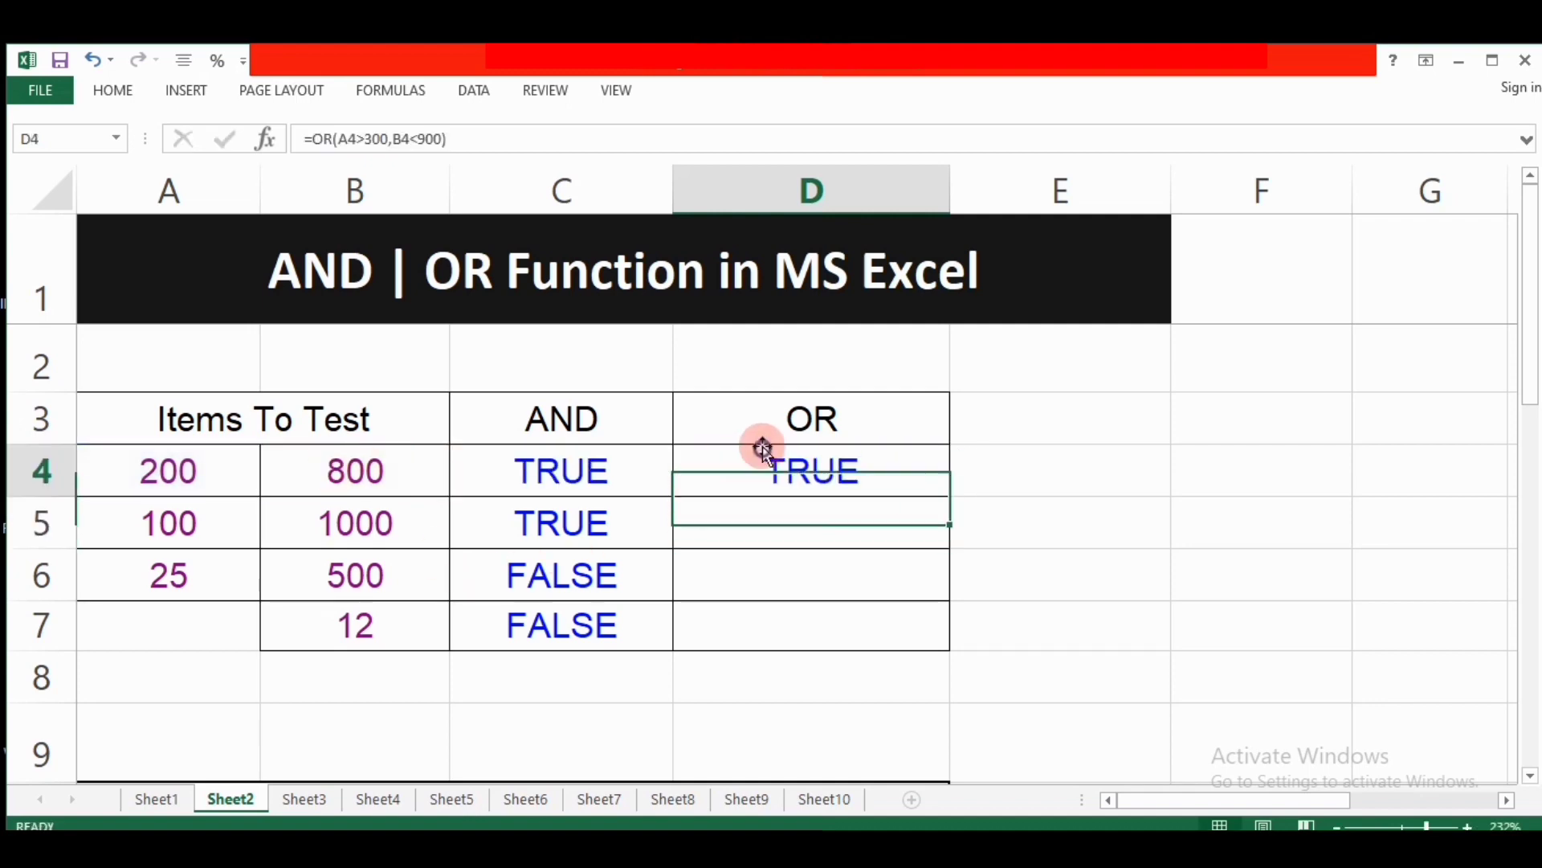
left_click_drag(945, 492, 942, 639)
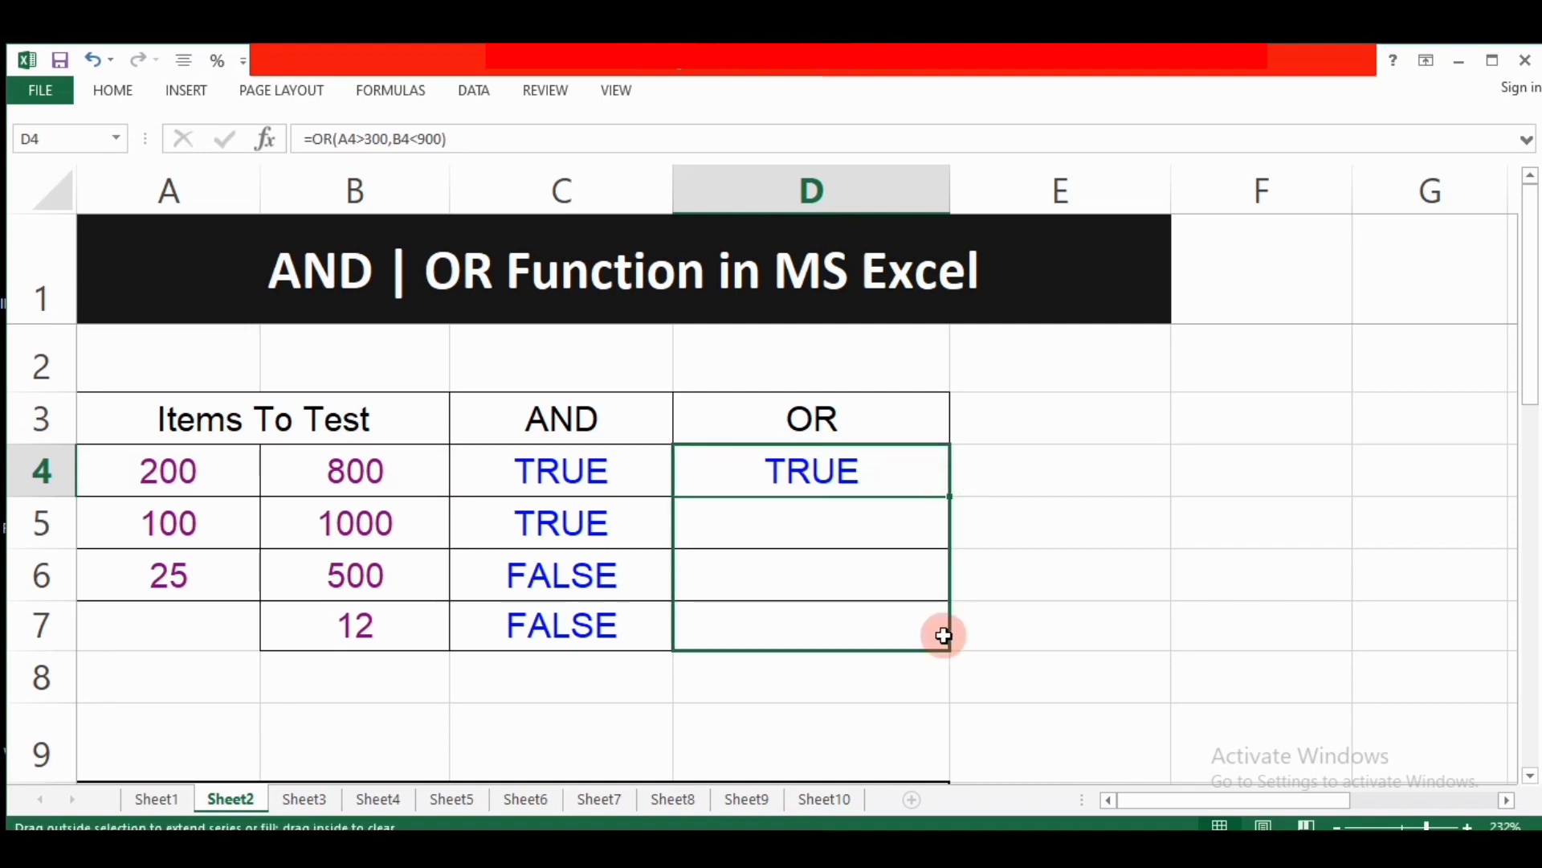
left_click(936, 575)
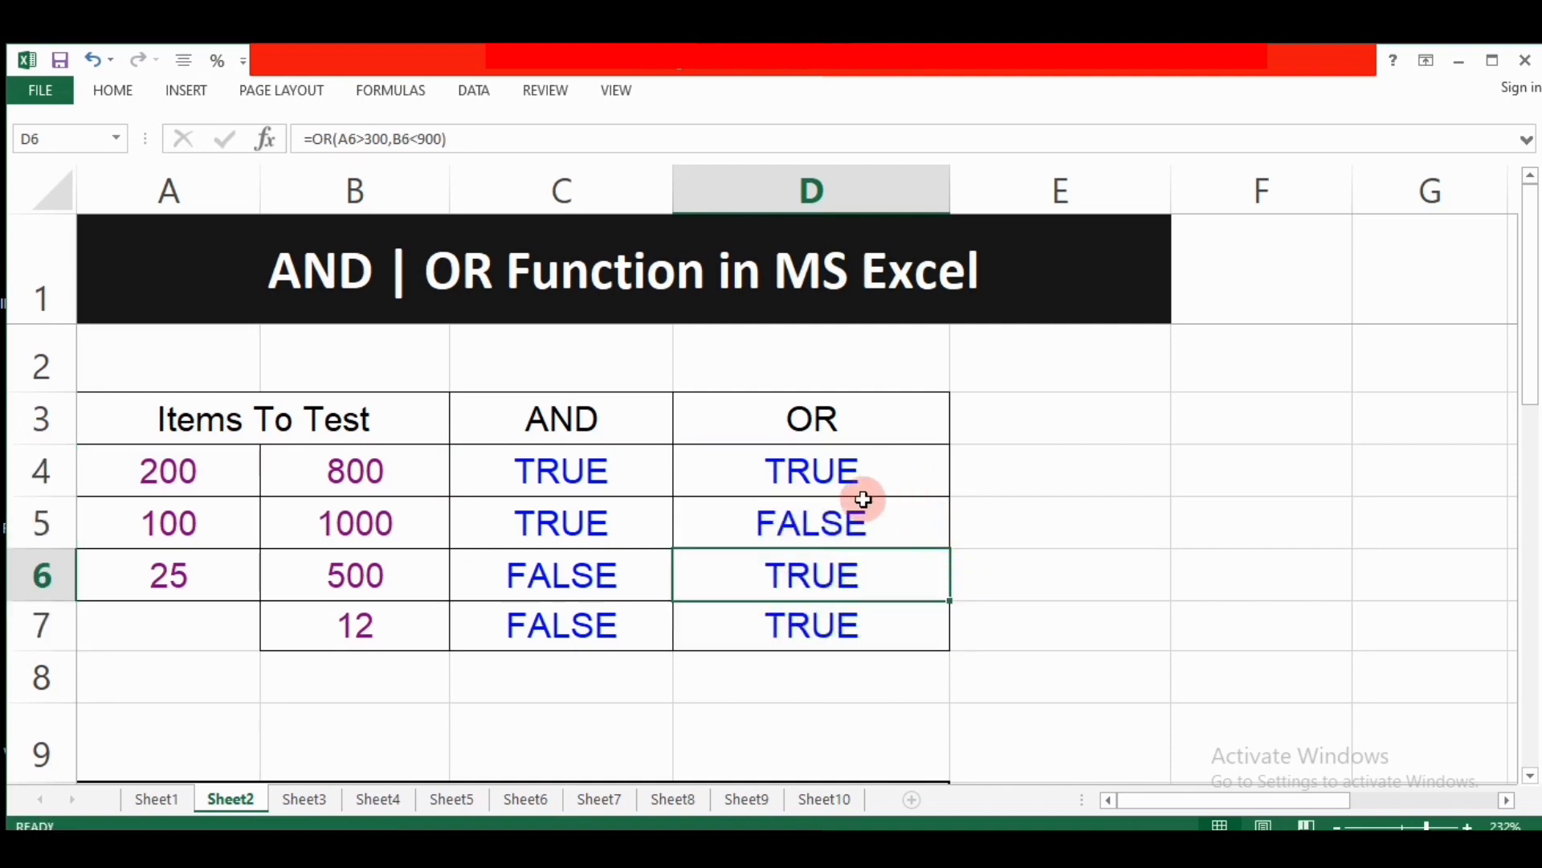
Scroll to the employee table and shrink blank row 9 beneath the title.
scroll(589, 486, "down", 1)
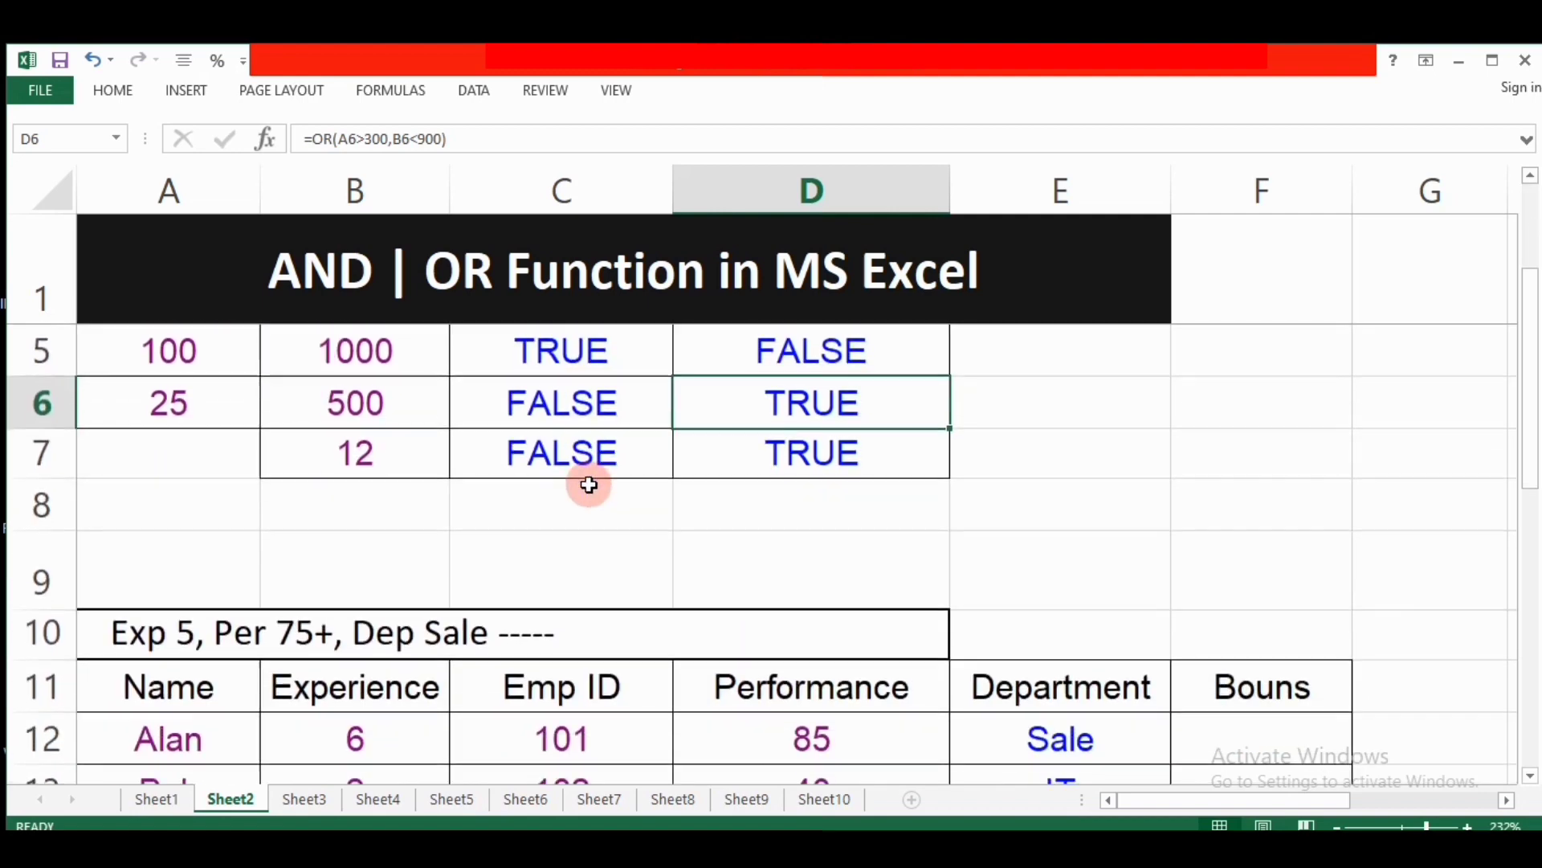
scroll(589, 482, "down", 1)
scroll(588, 478, "down", 1)
scroll(458, 462, "up", 1)
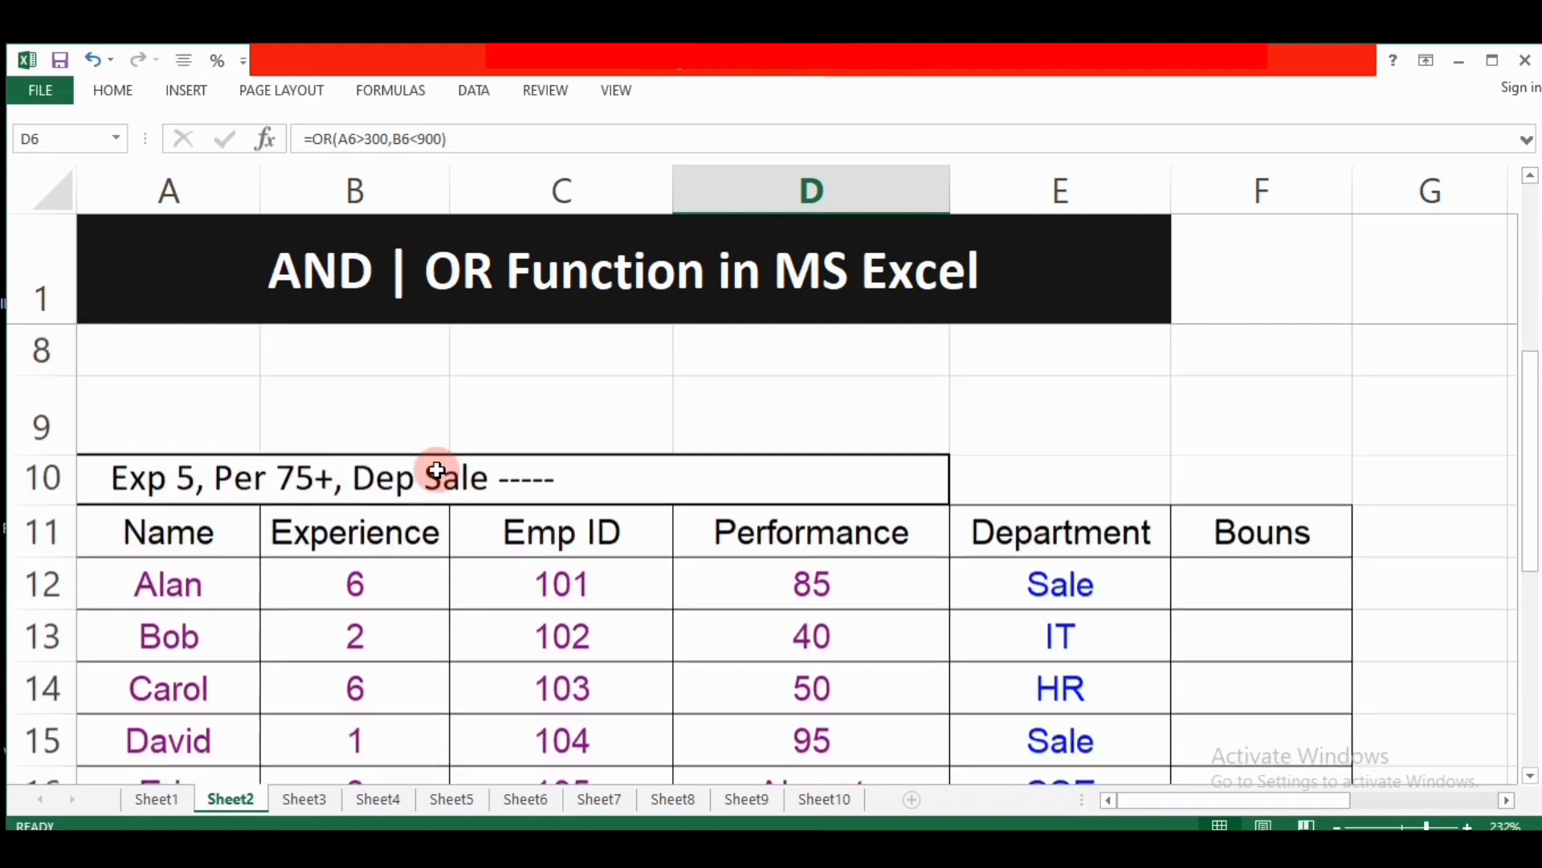
scroll(418, 470, "down", 1)
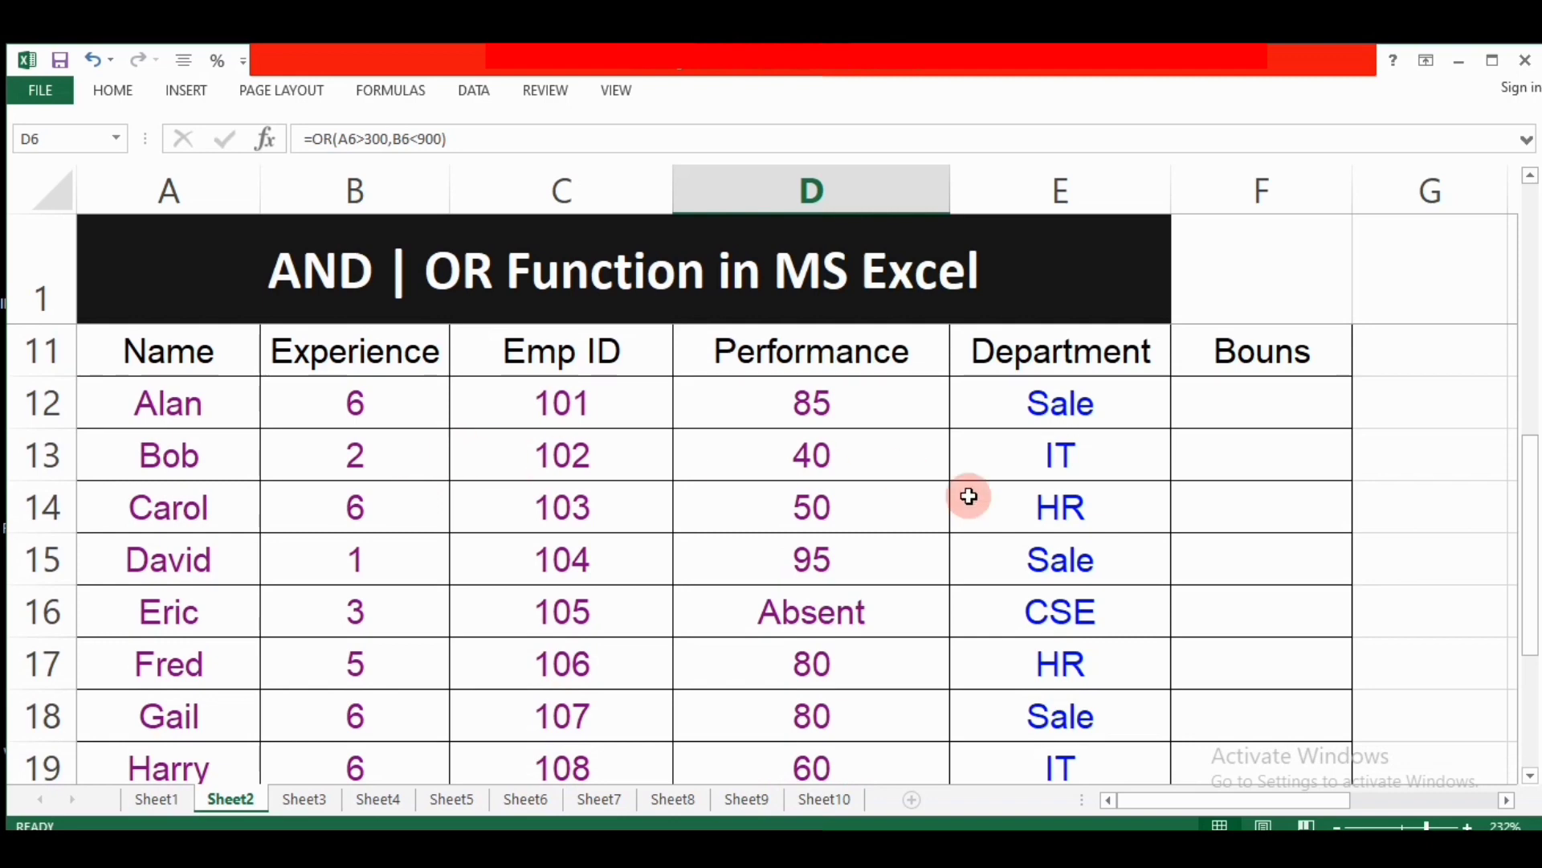
left_click(1534, 574)
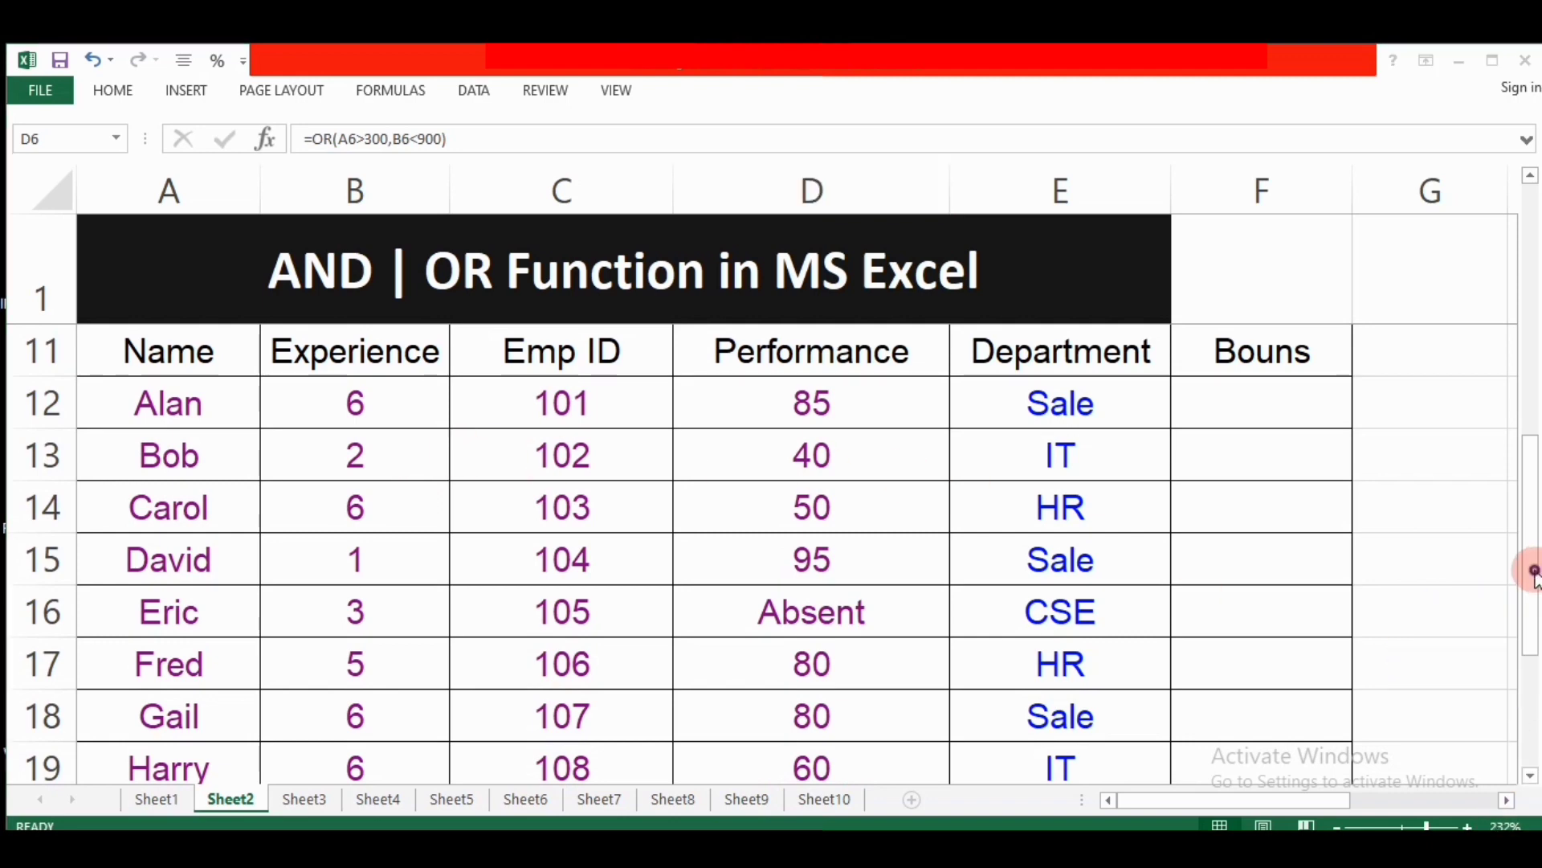
left_click(1534, 573)
left_click_drag(1535, 554, 1532, 505)
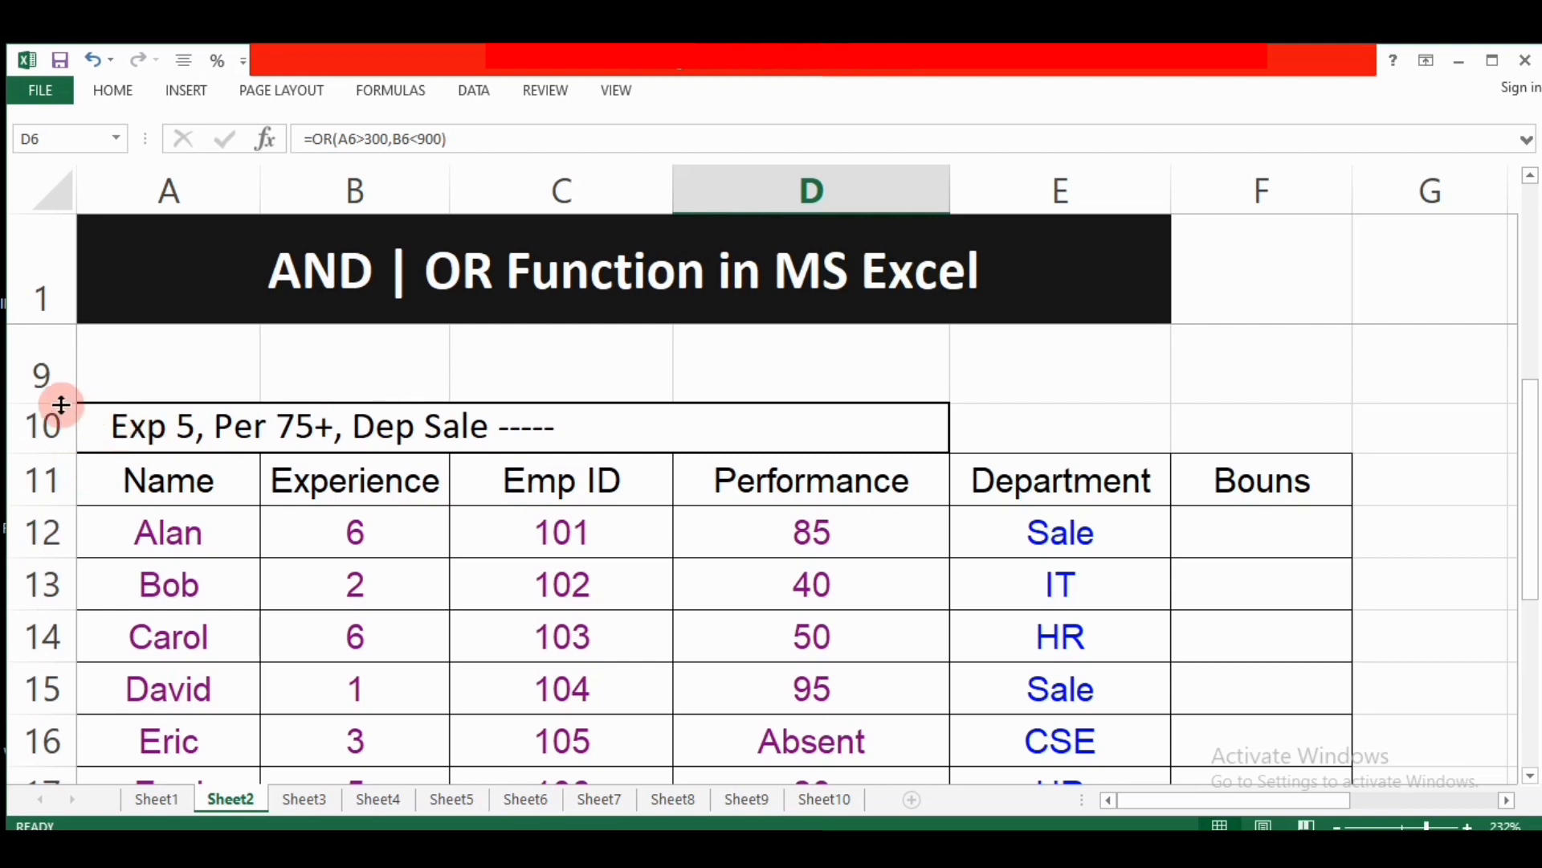
left_click_drag(59, 402, 58, 345)
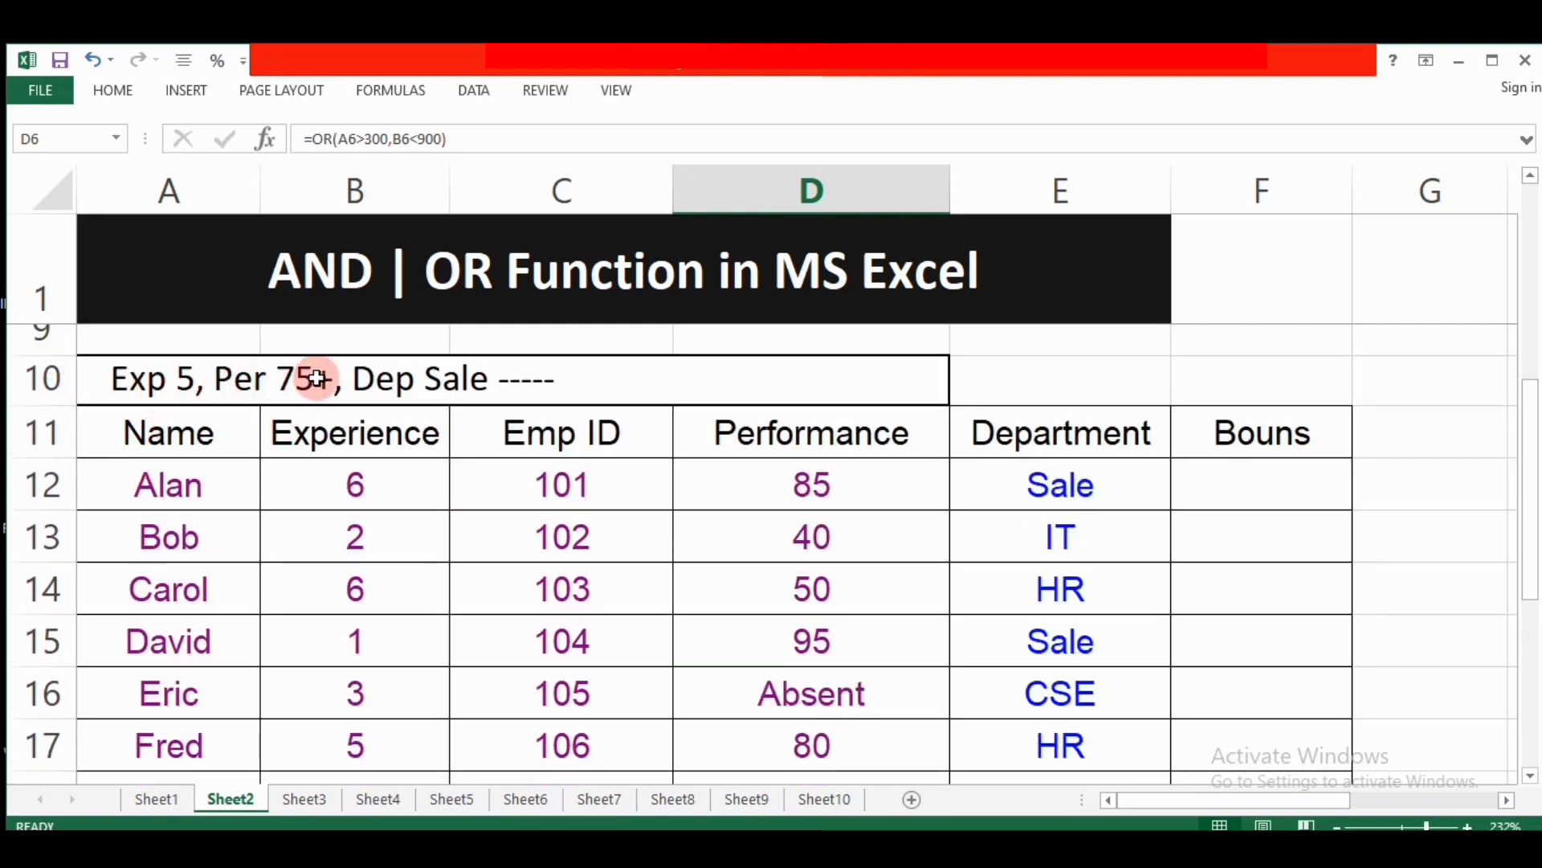
left_click(414, 393)
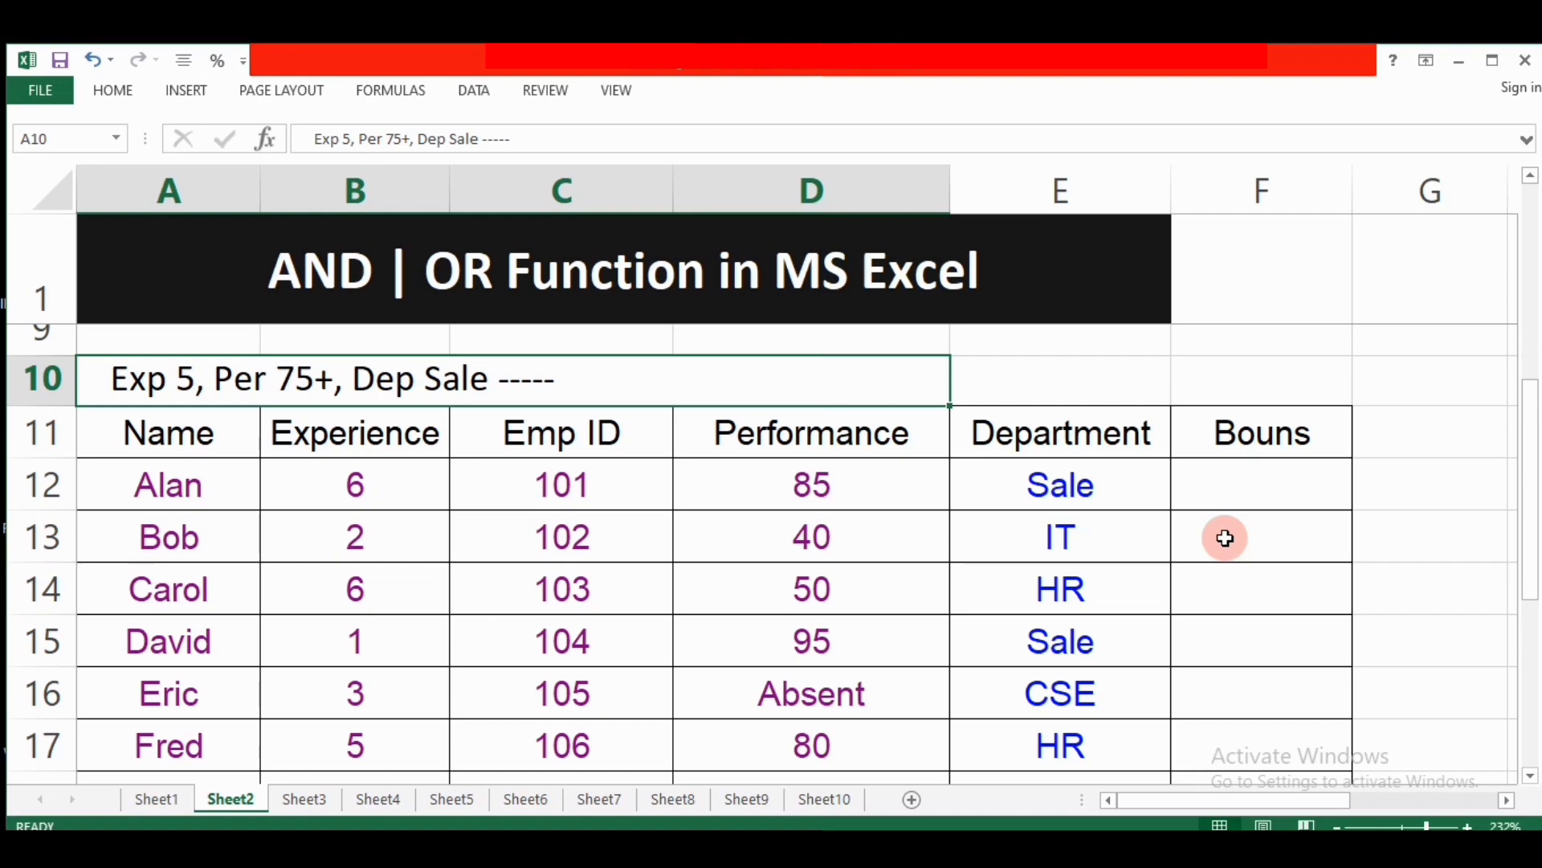
Enter =AND(B12>=5,D12>75,E12="sale") in Alan's Bonus cell F12, returning TRUE.
left_click(1250, 484)
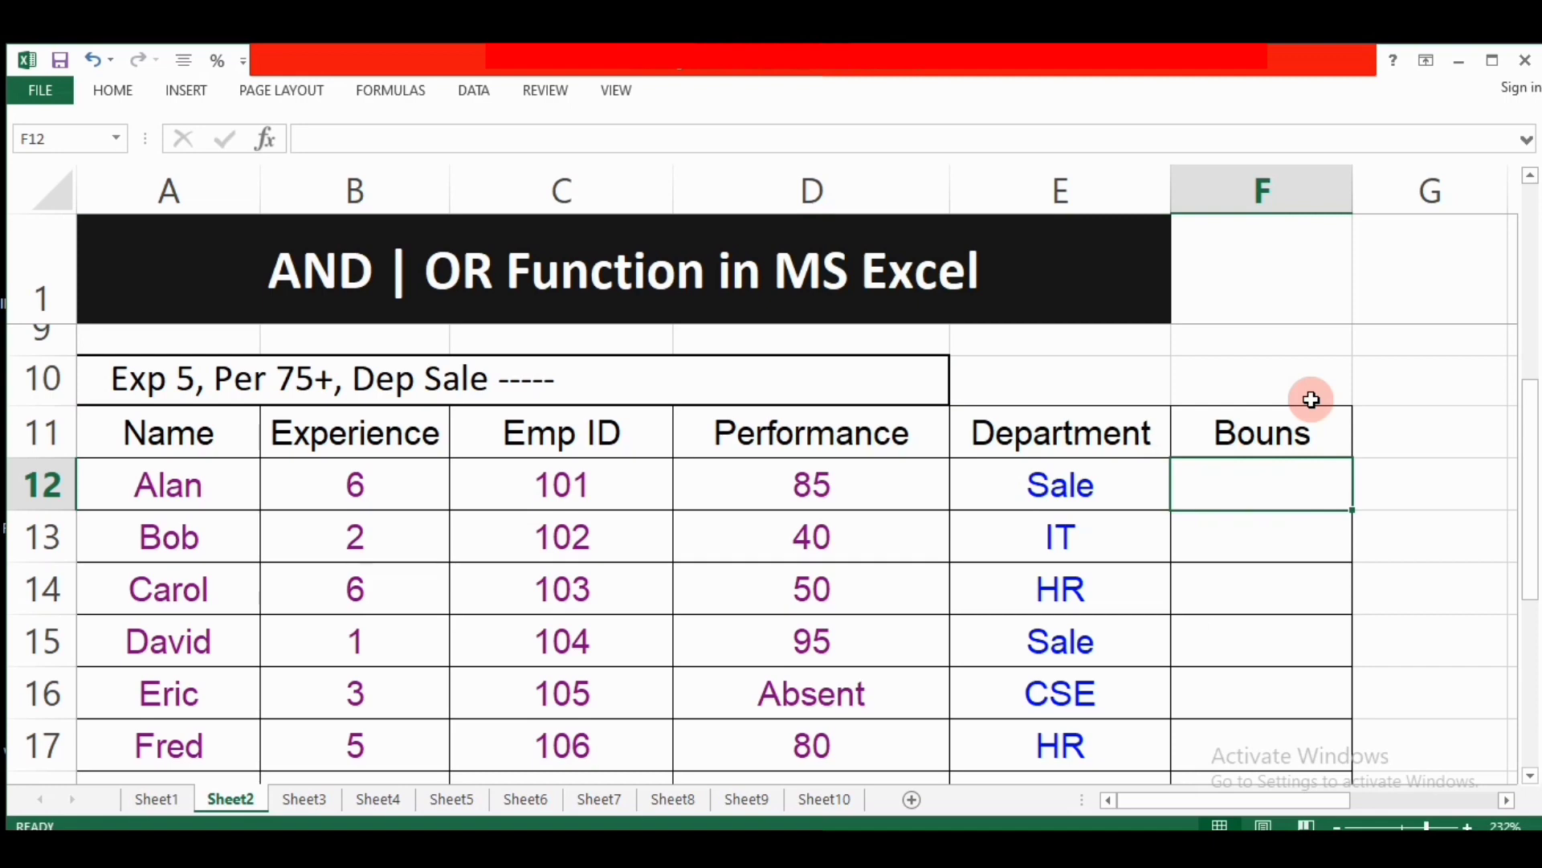
type("=a")
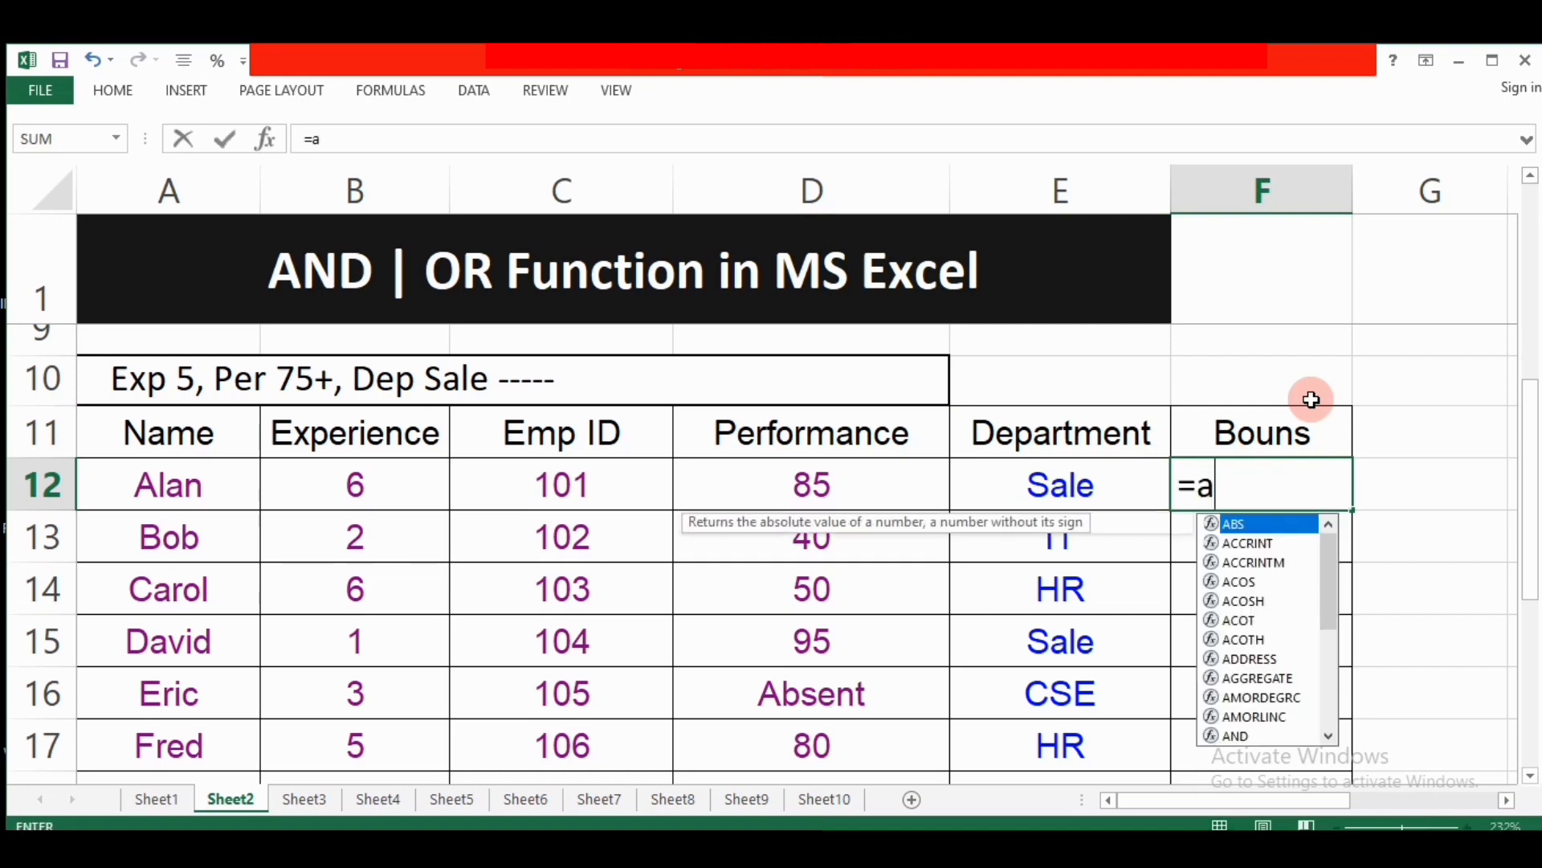
type("nd")
key("Tab")
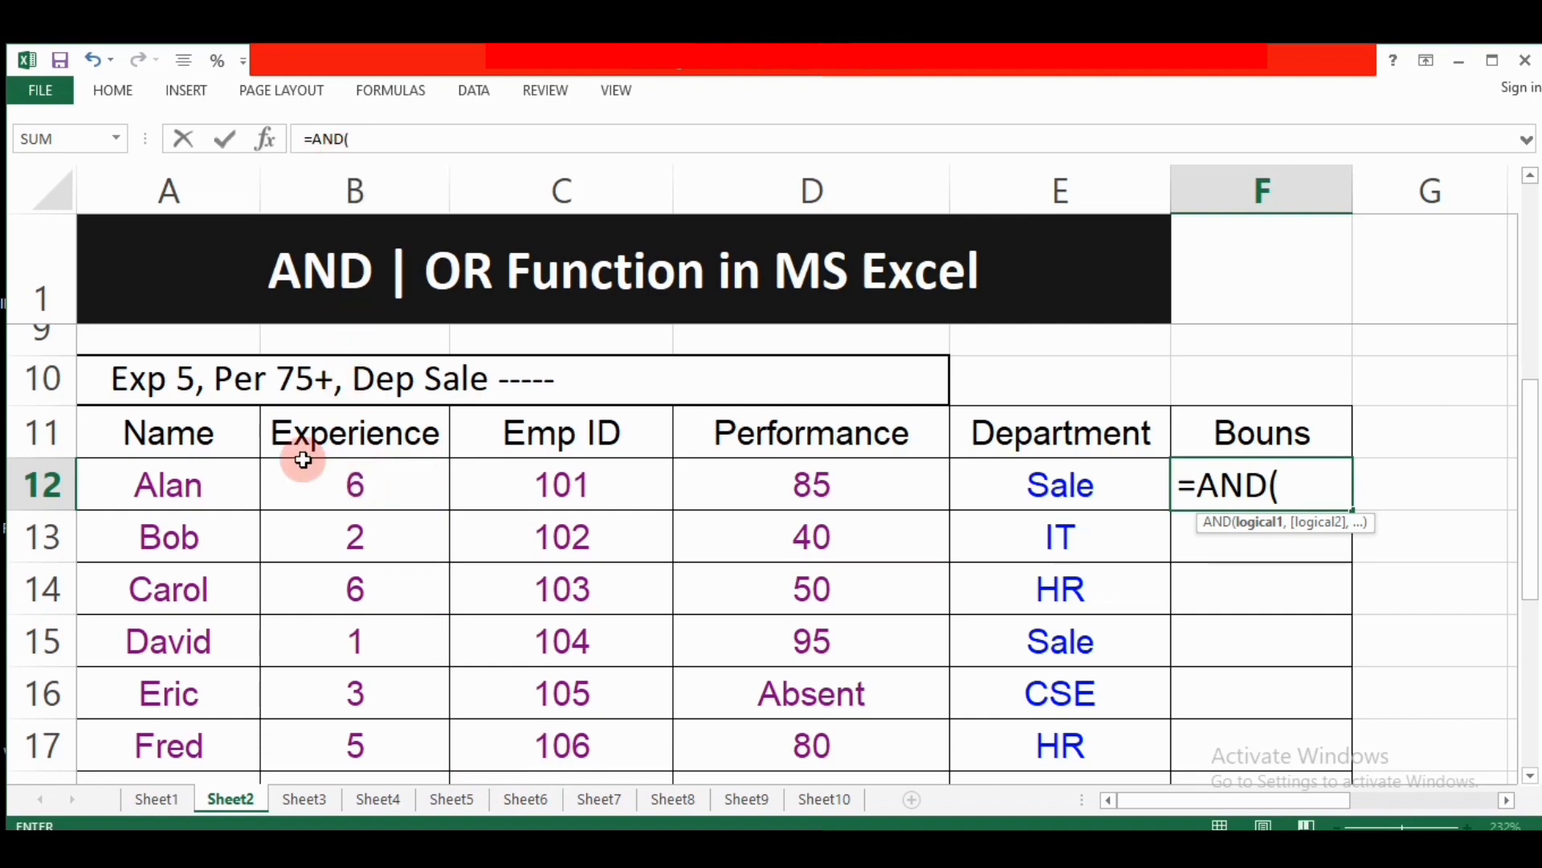
left_click(395, 492)
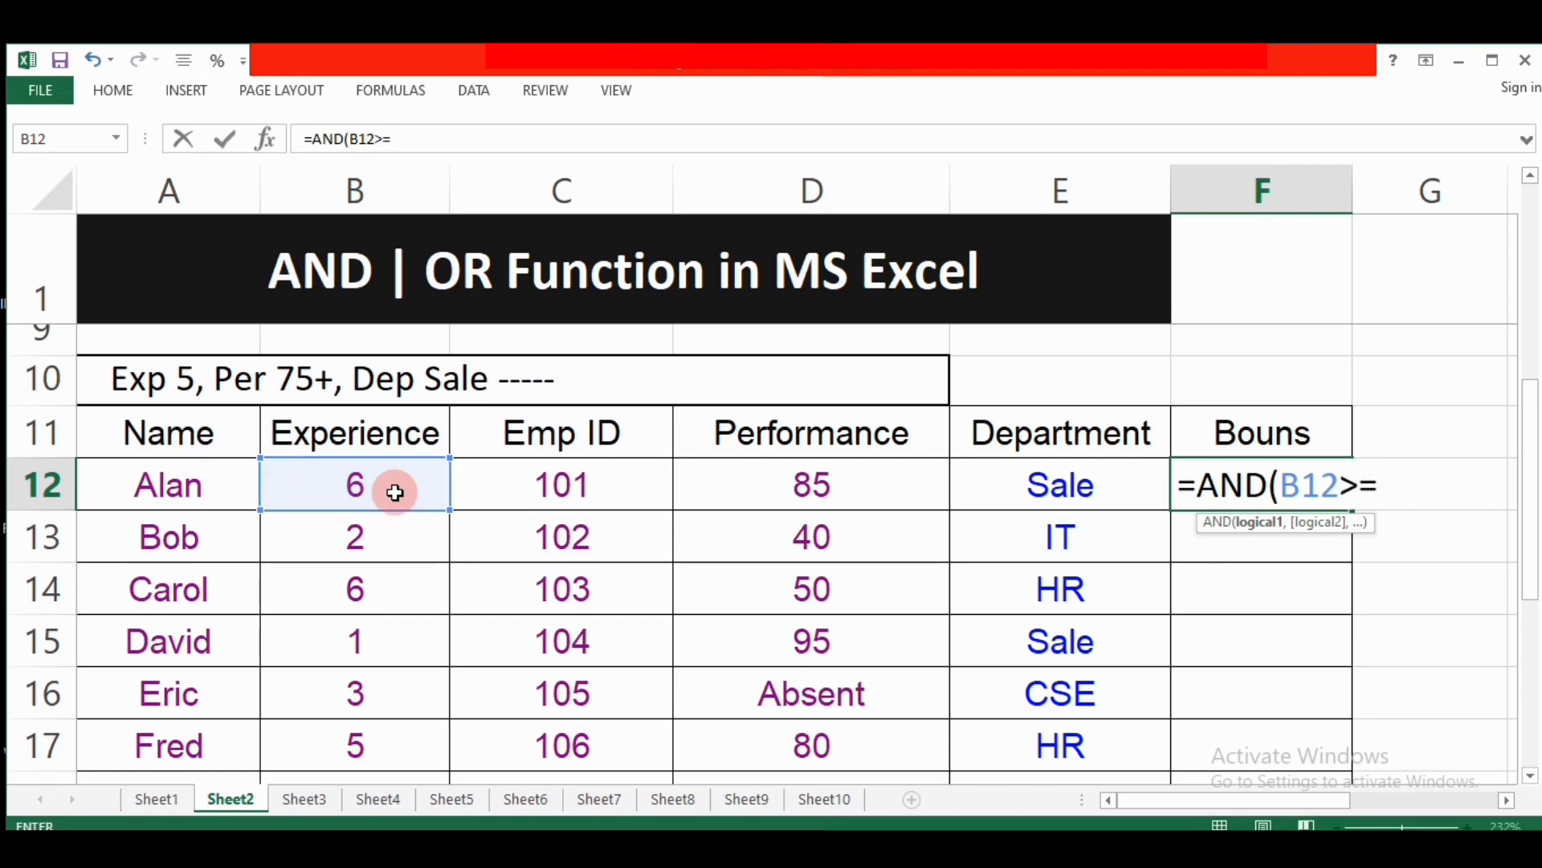
type("5,")
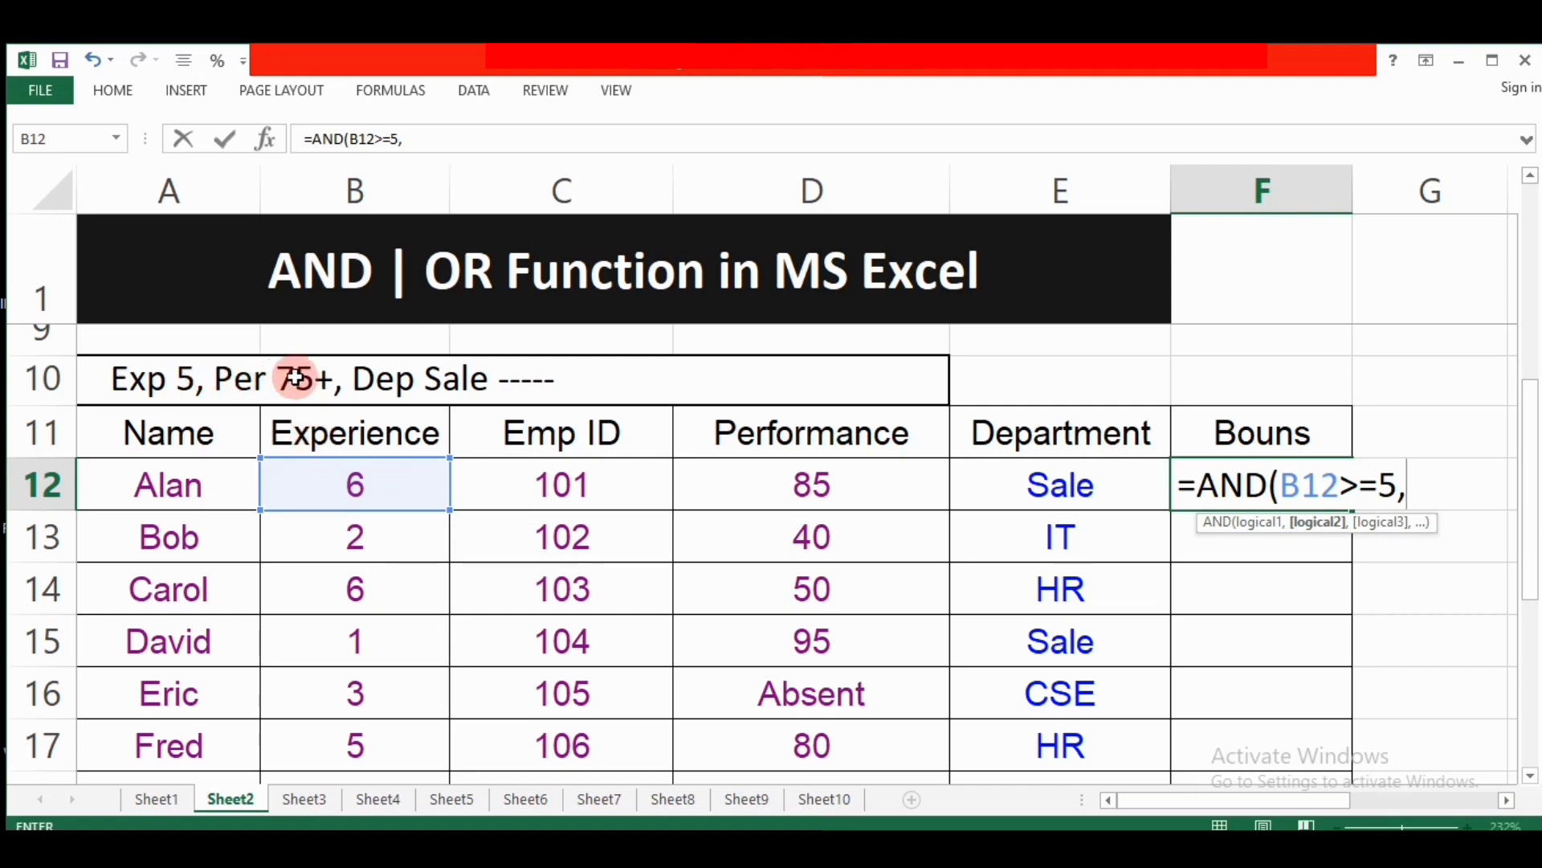
left_click(813, 495)
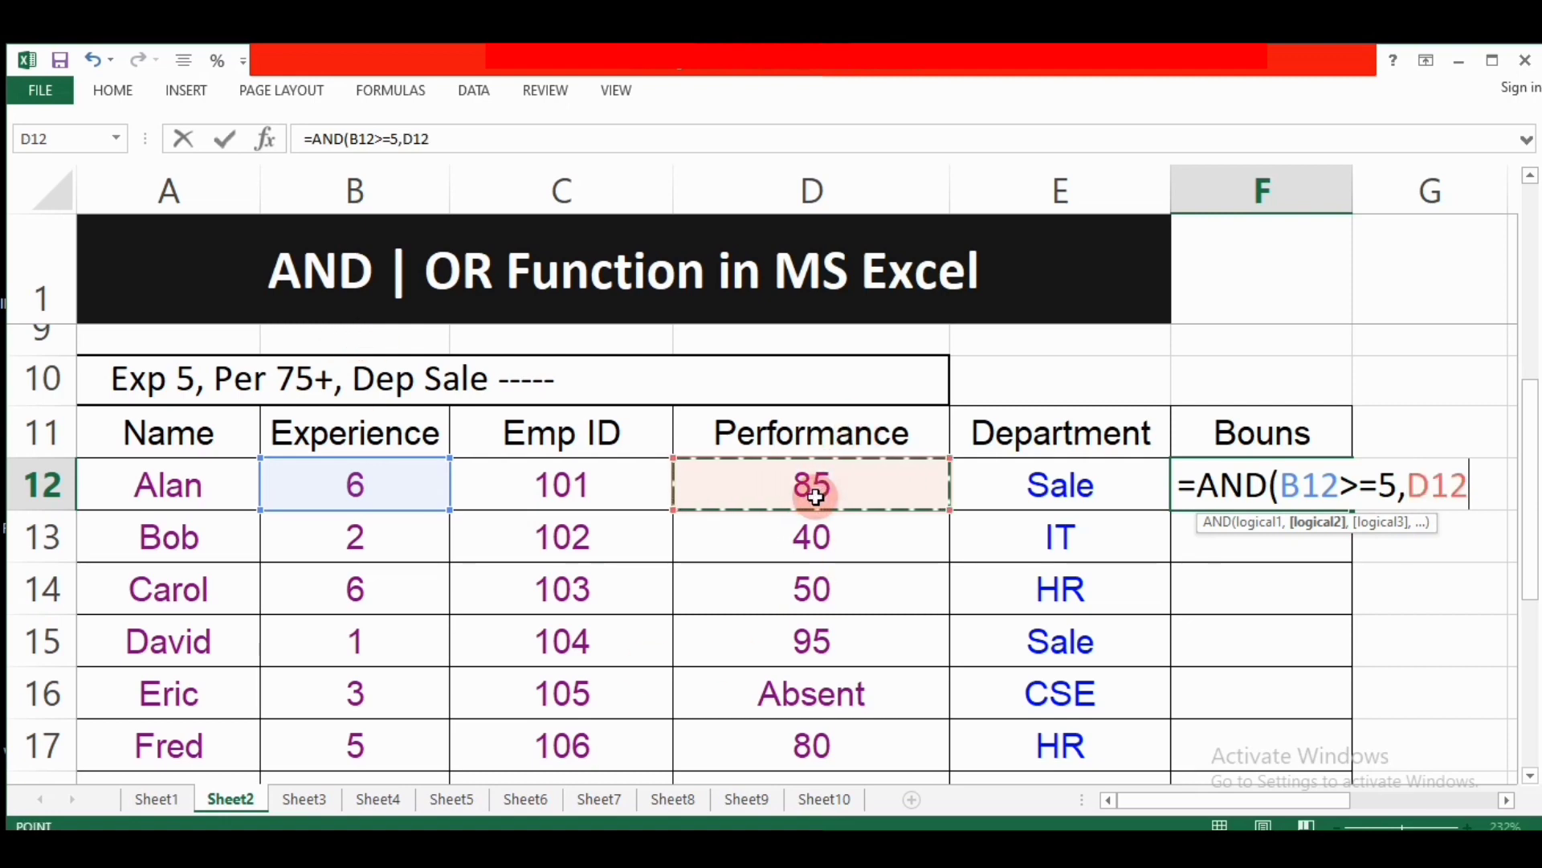
type(">=")
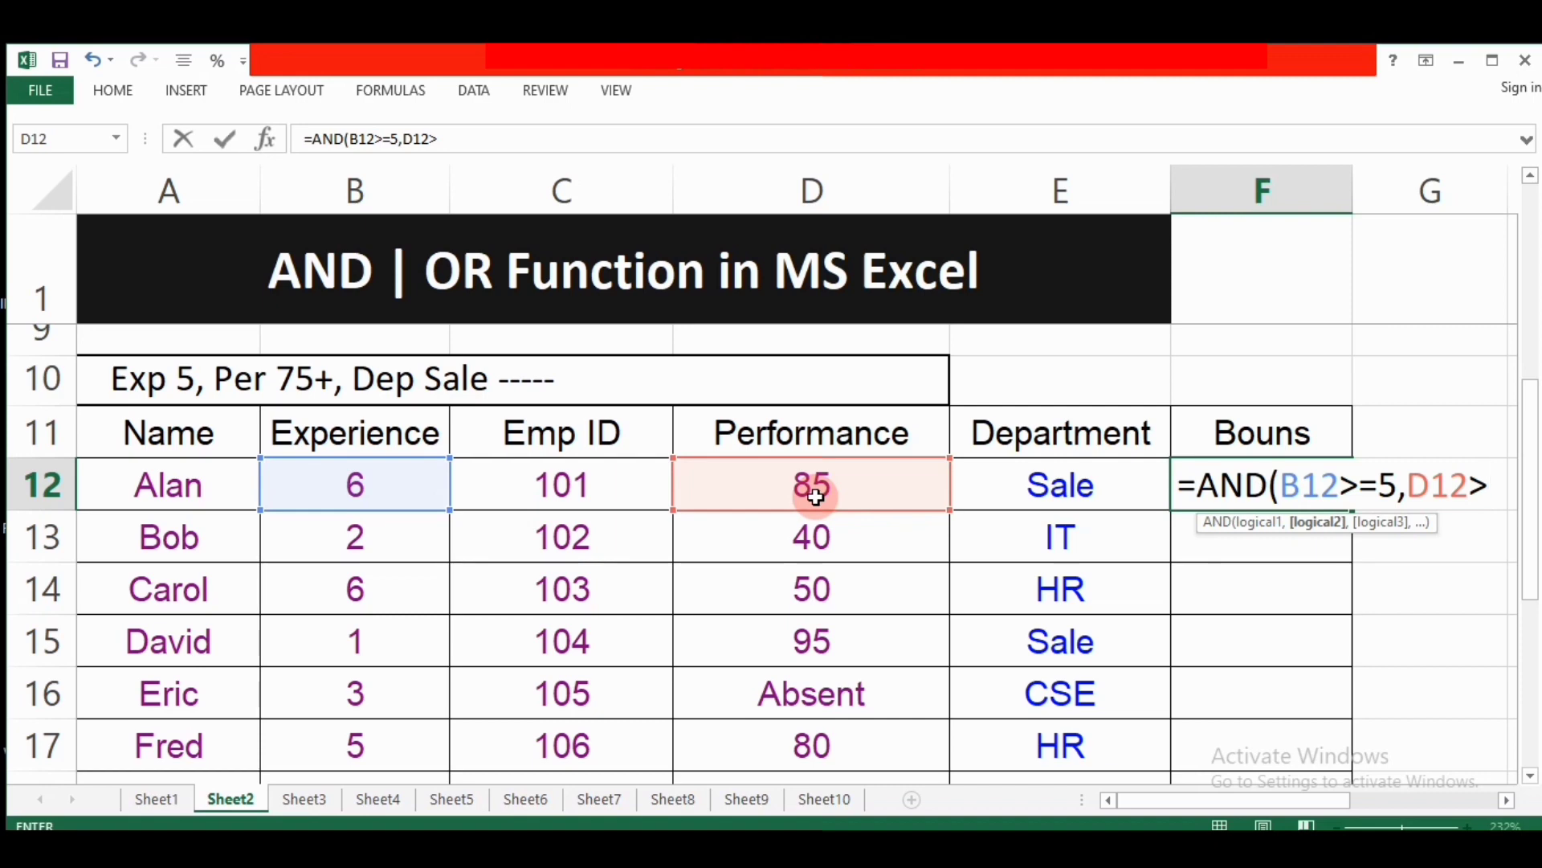
type("5")
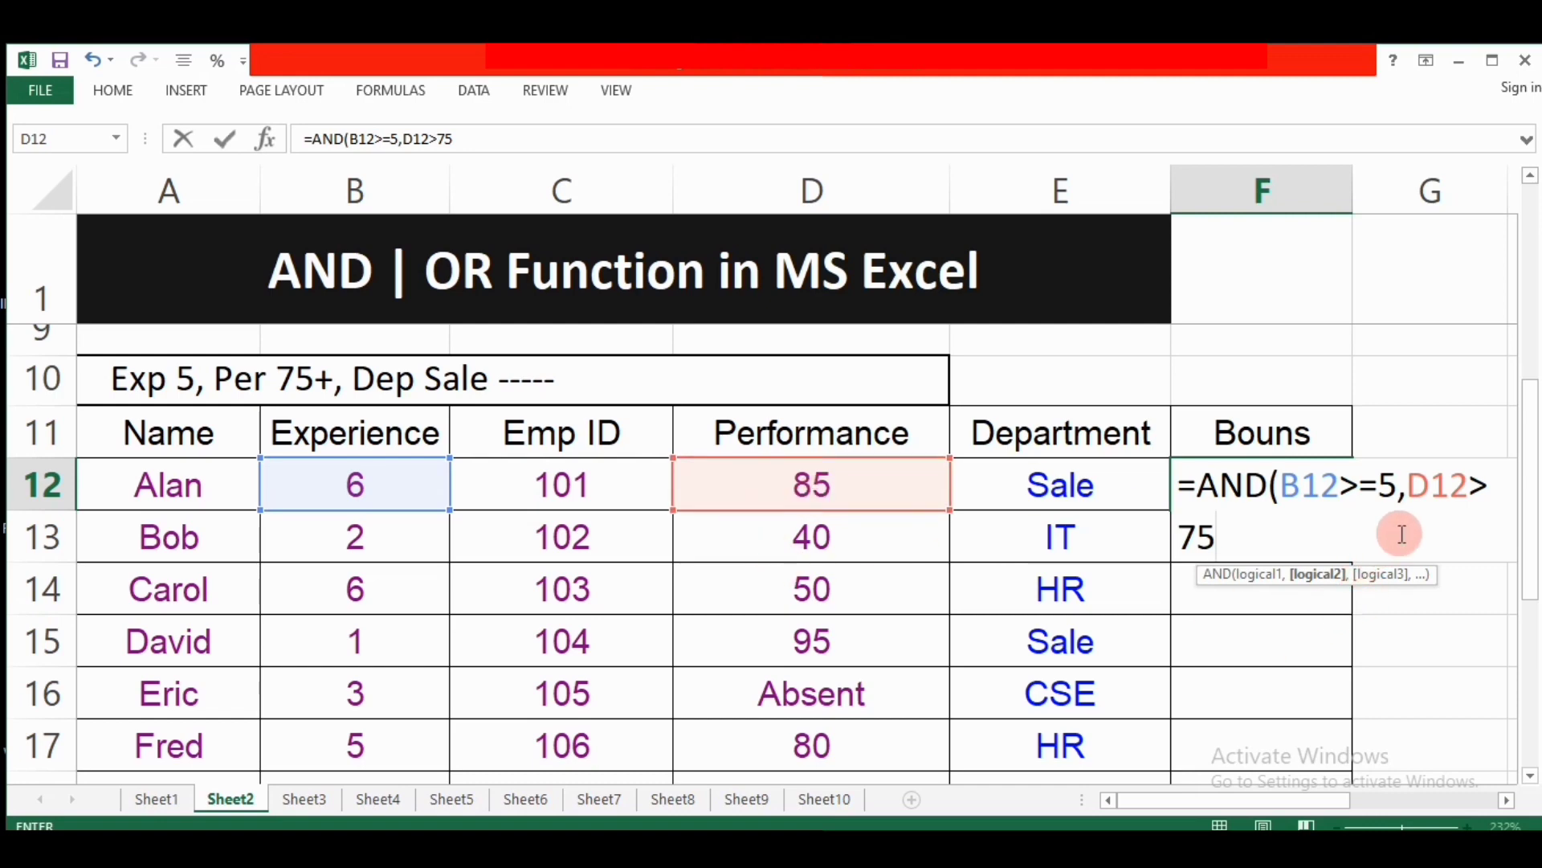
type(",")
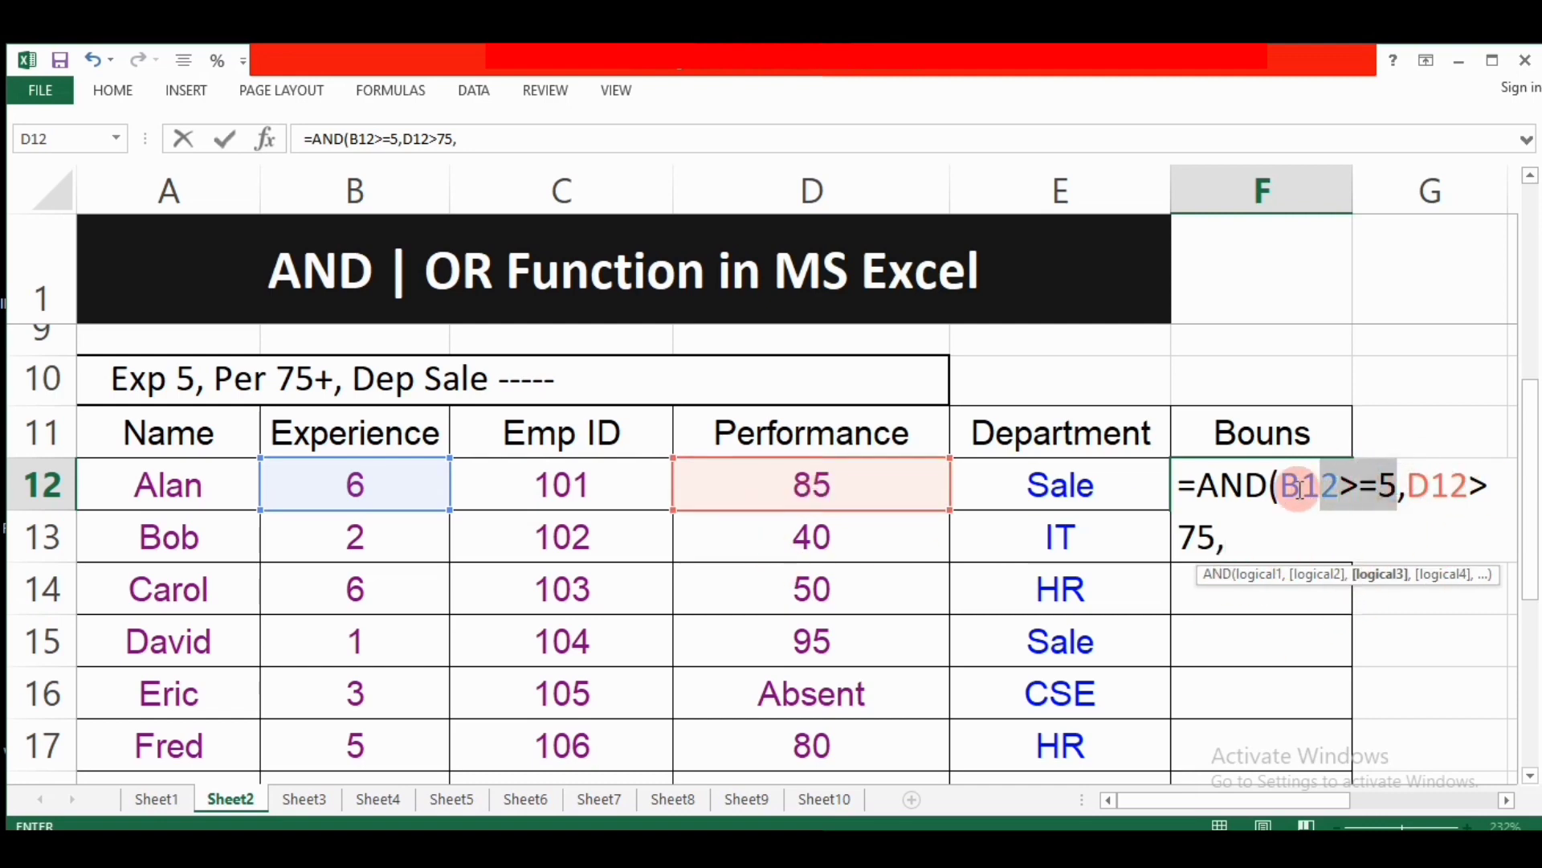
left_click_drag(1405, 484, 1305, 554)
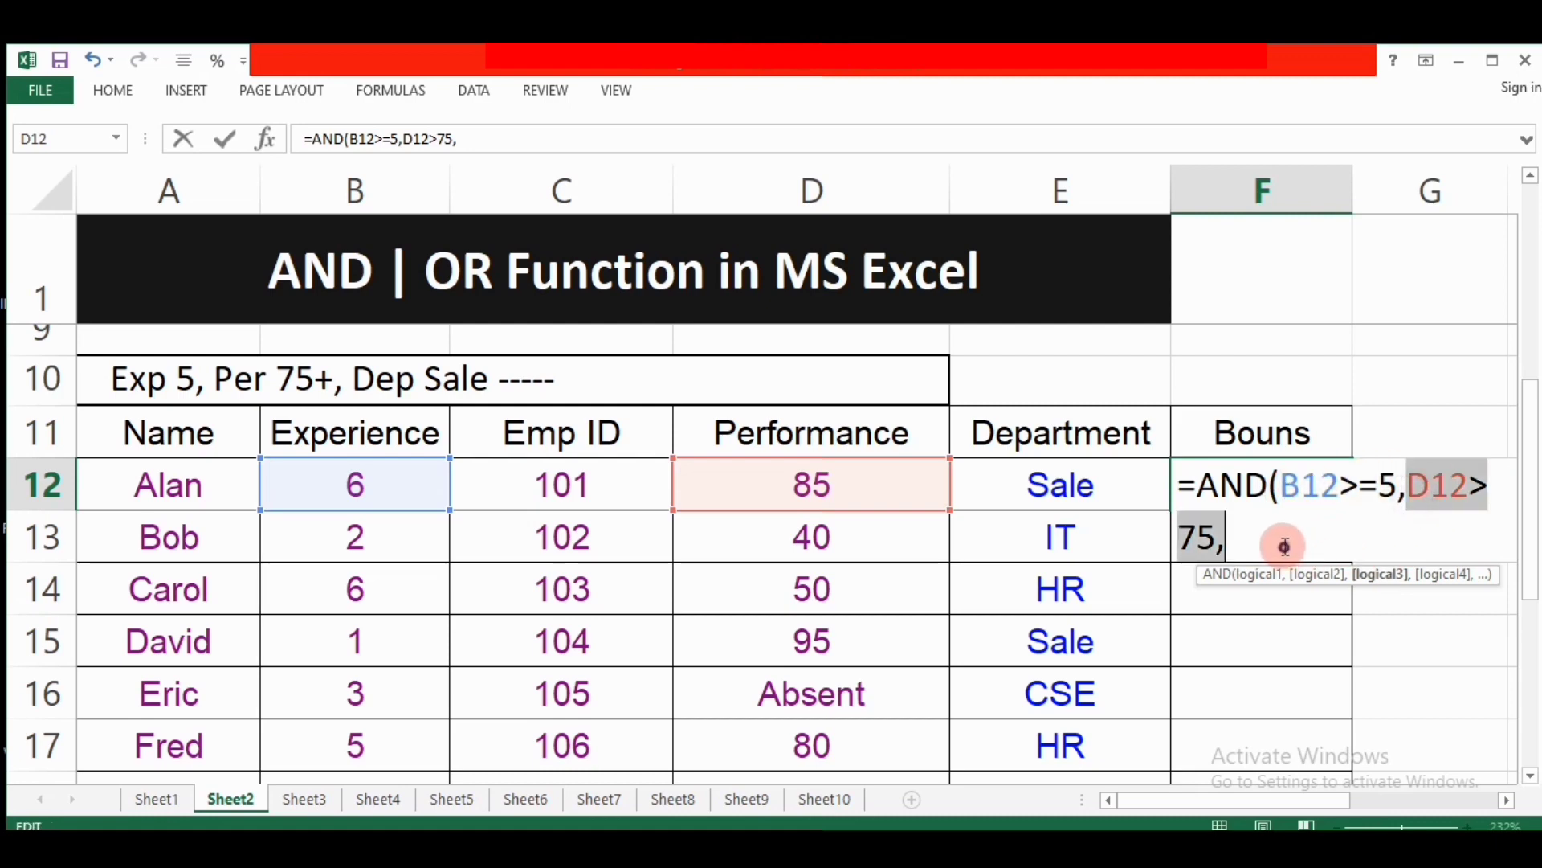
left_click(1271, 540)
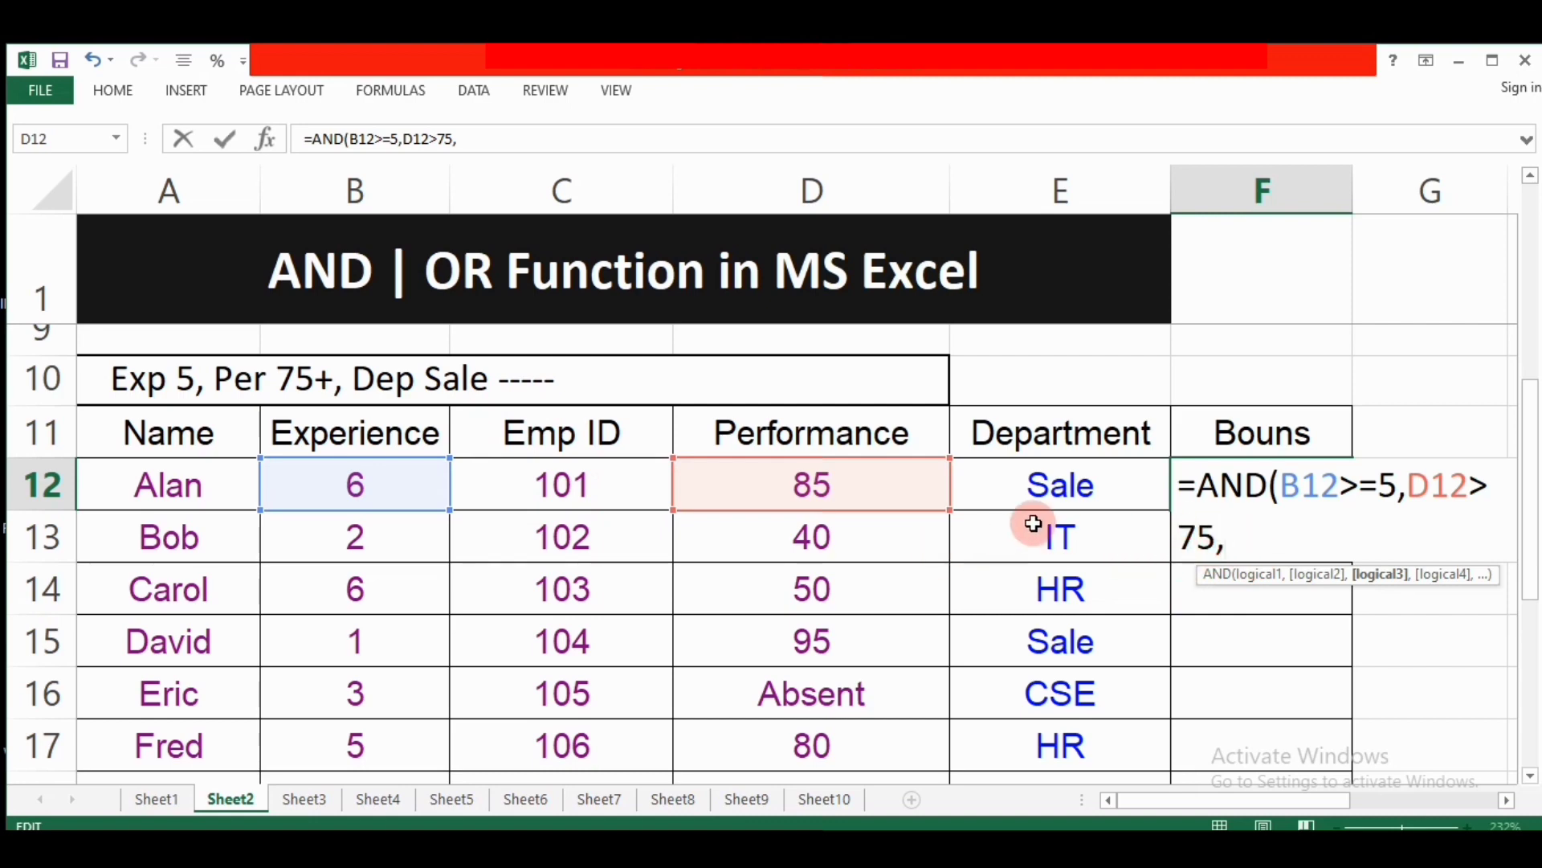
left_click(1042, 494)
type("=\"sale")
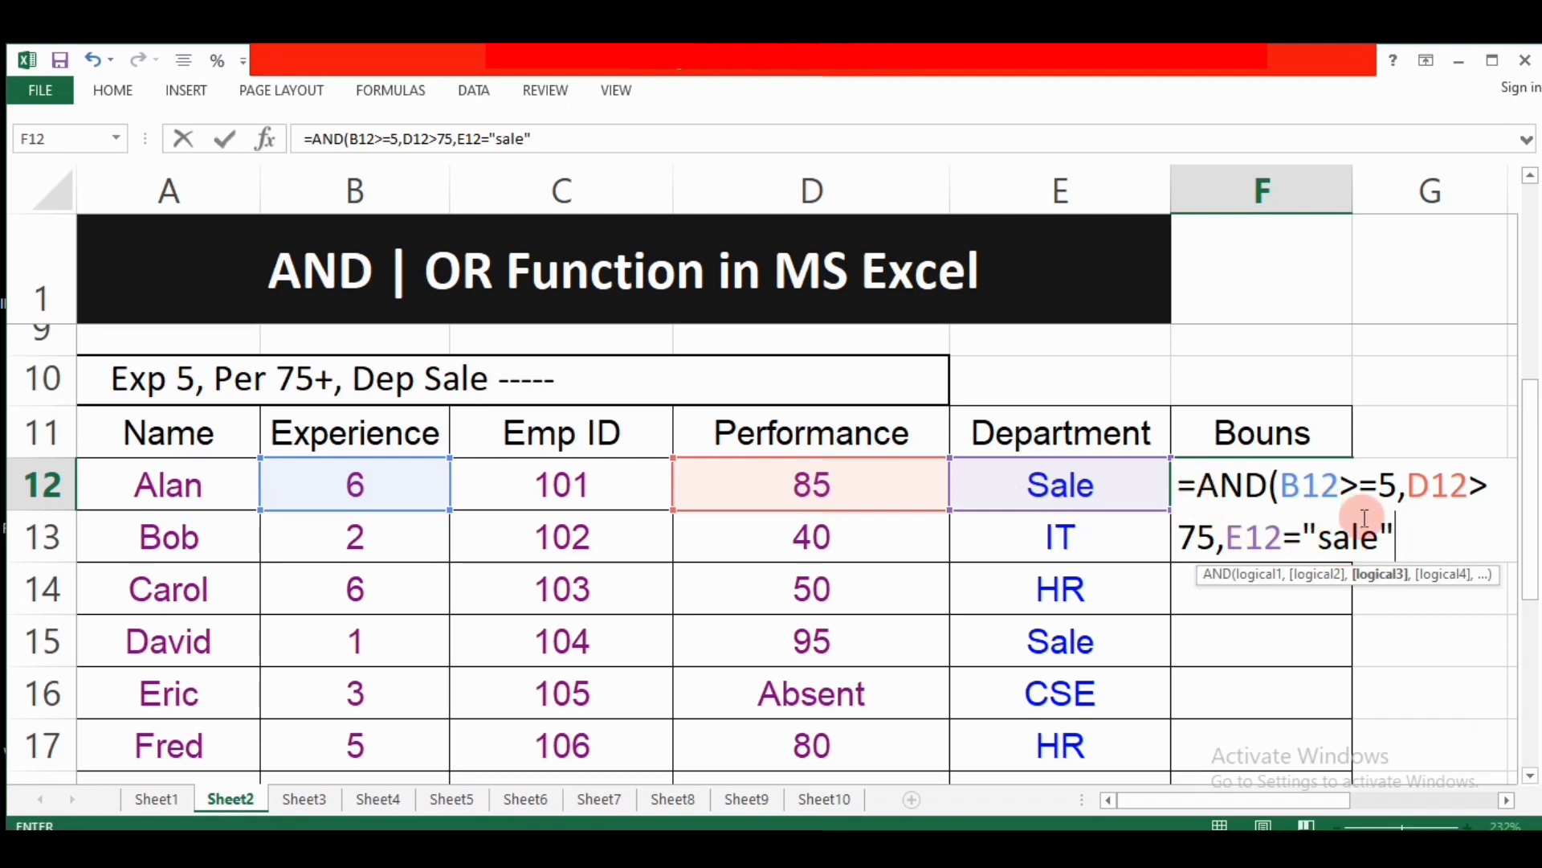
key("Return")
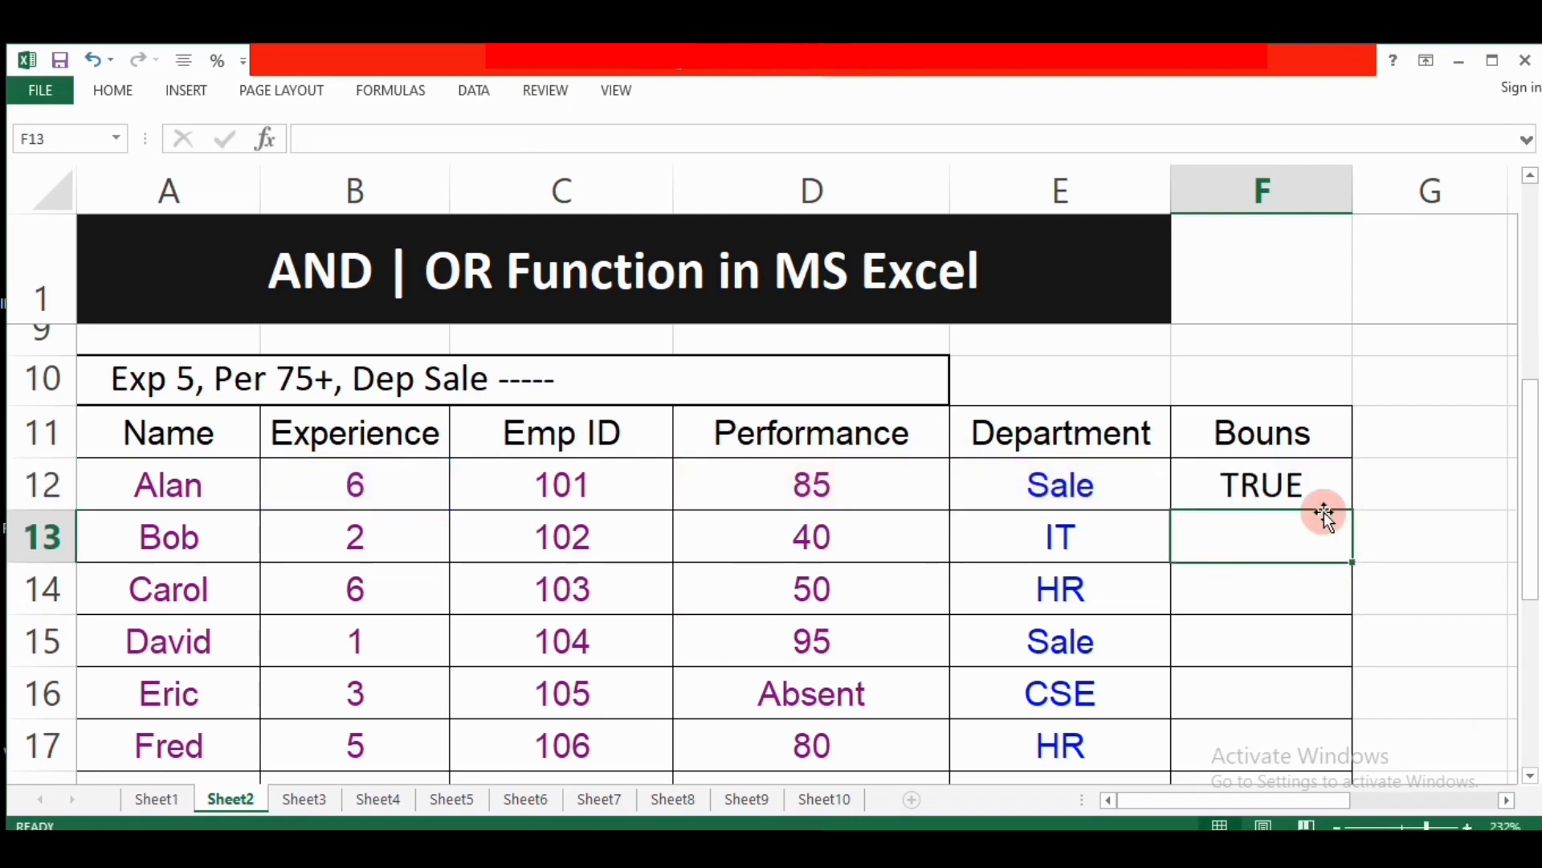
Check Alan's experience, performance and department, then fill F12's formula down to F21.
left_click(301, 490)
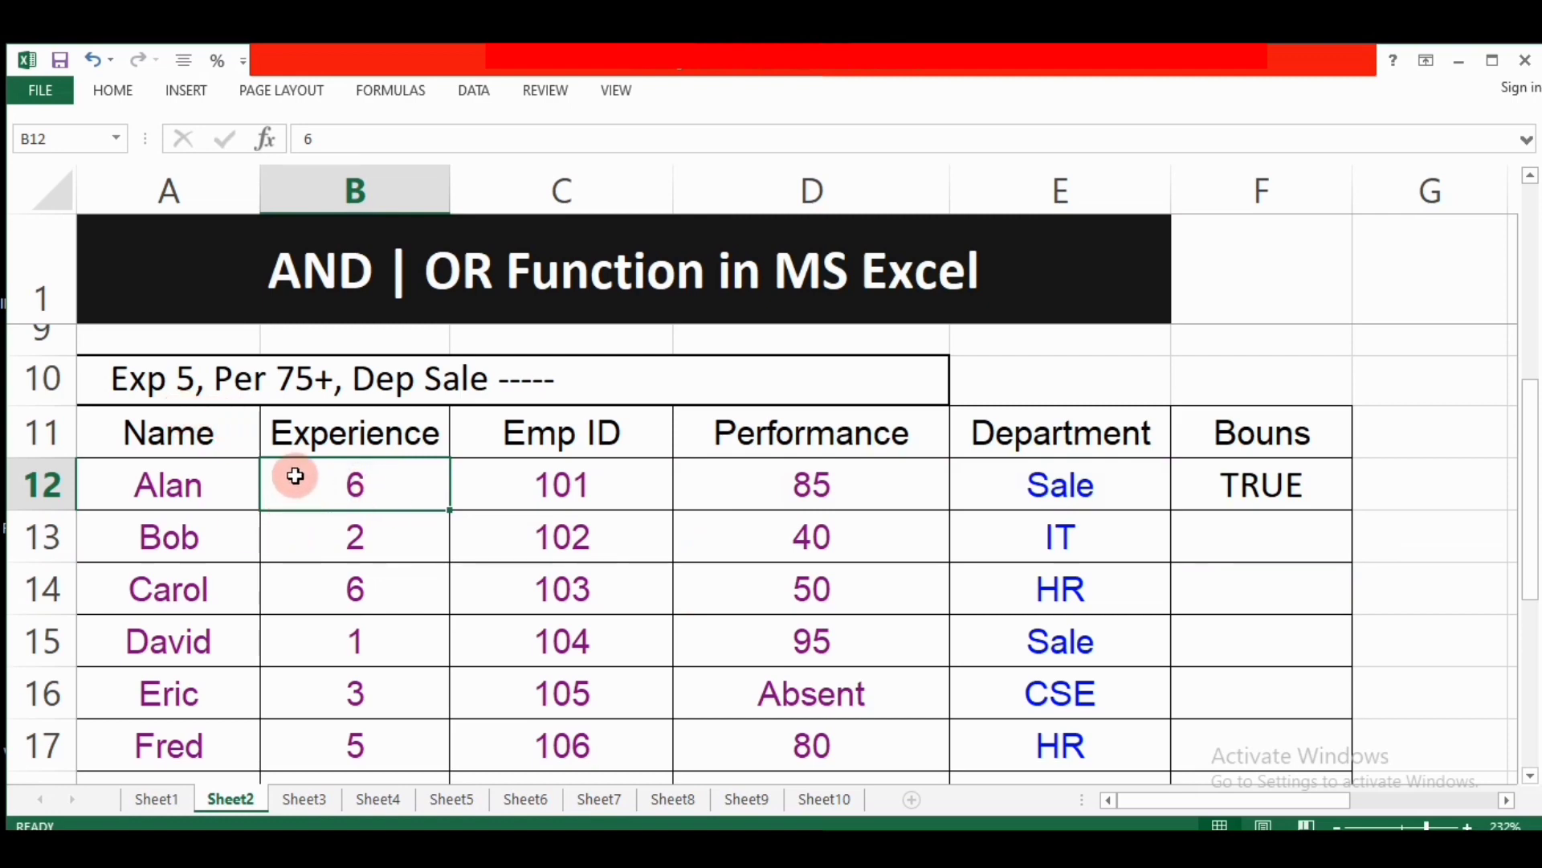
left_click(725, 492)
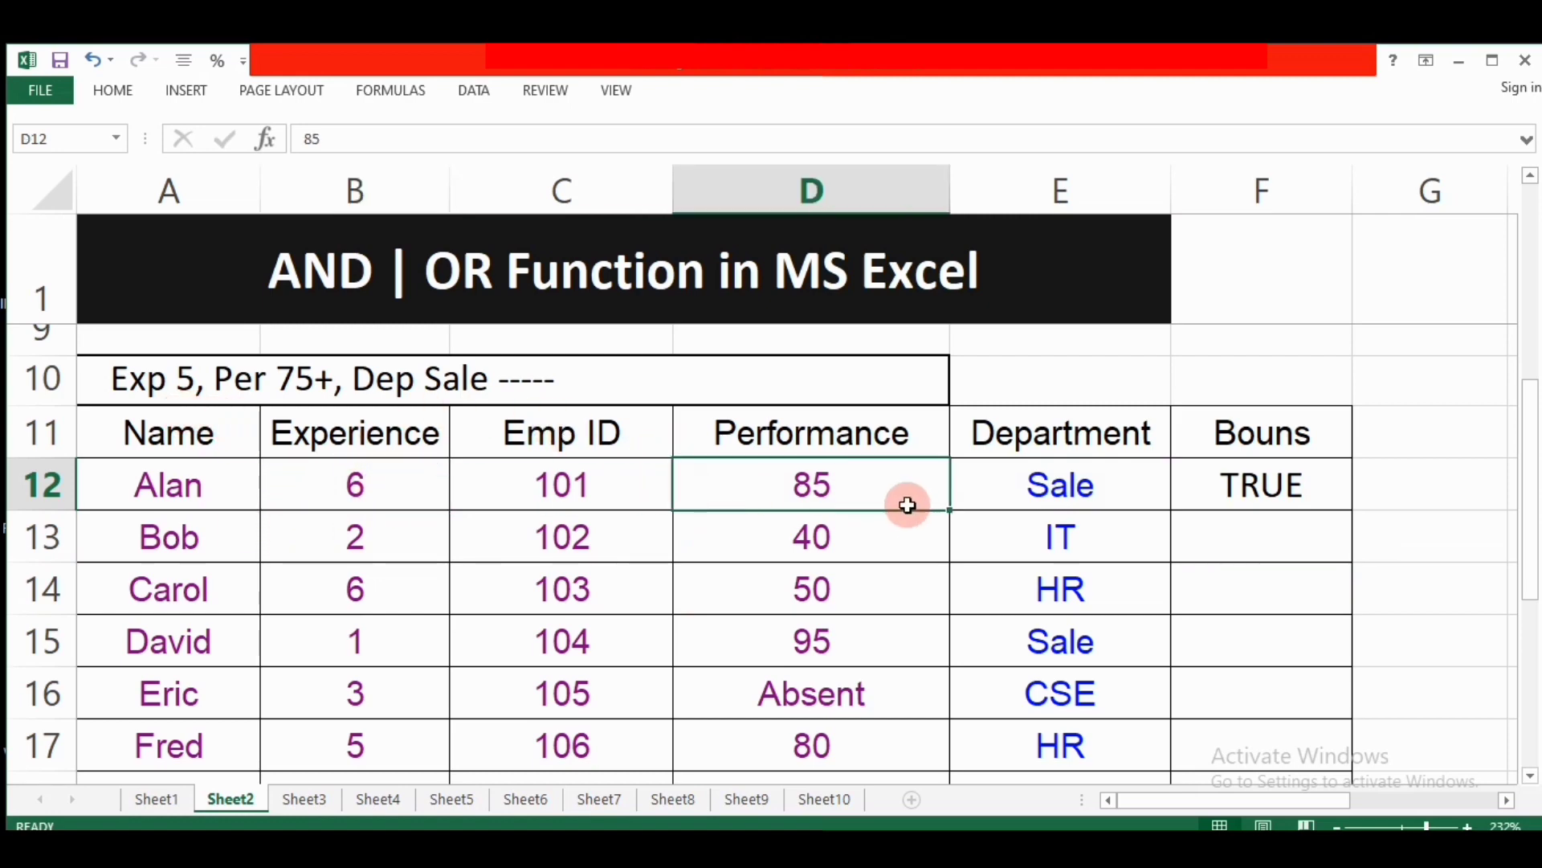
left_click(1009, 478)
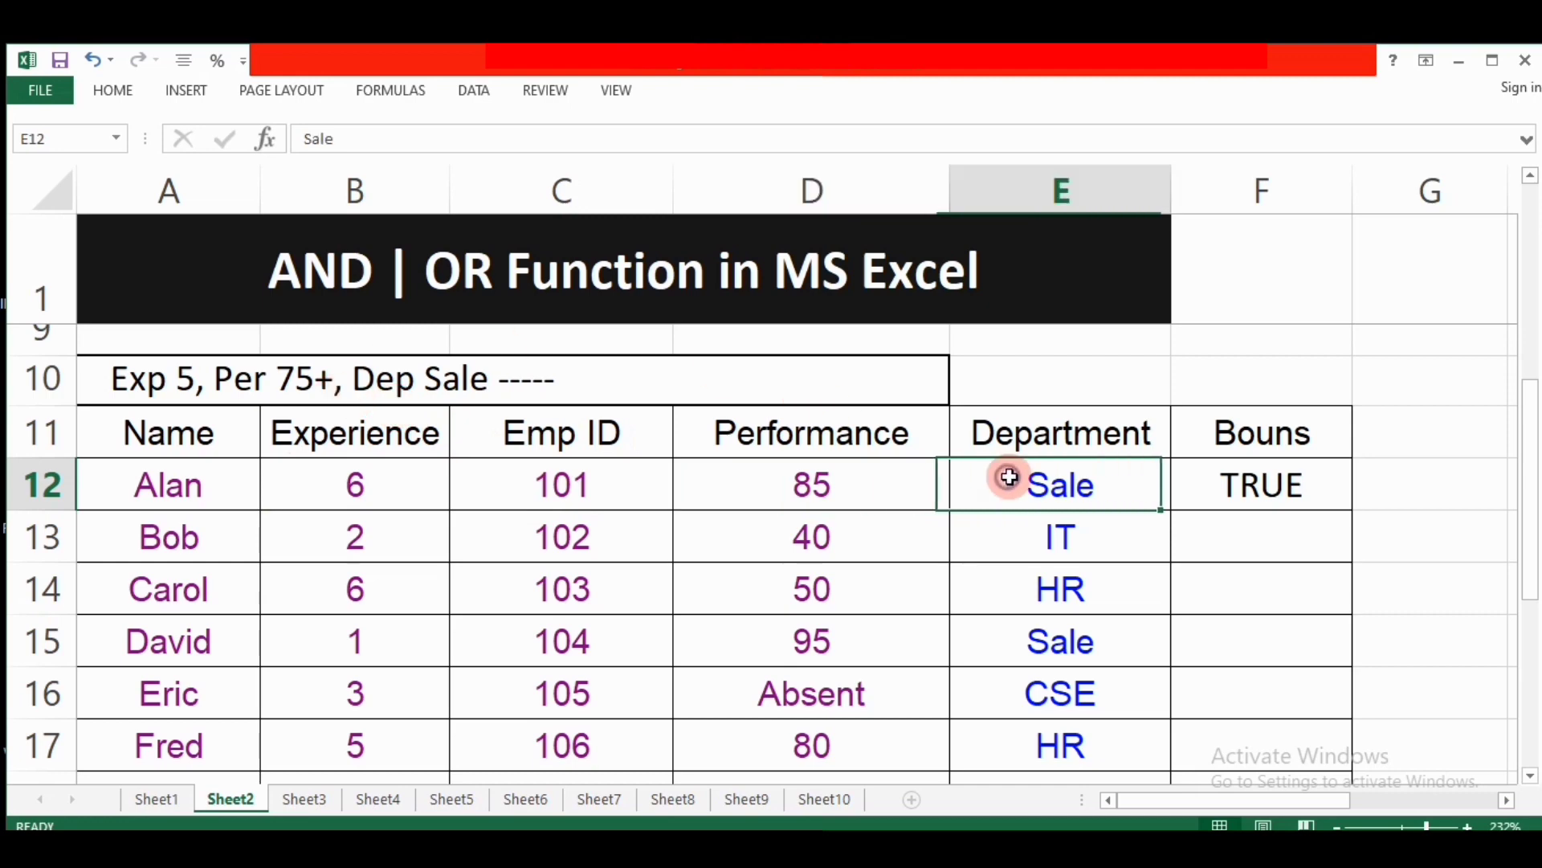
left_click(1325, 482)
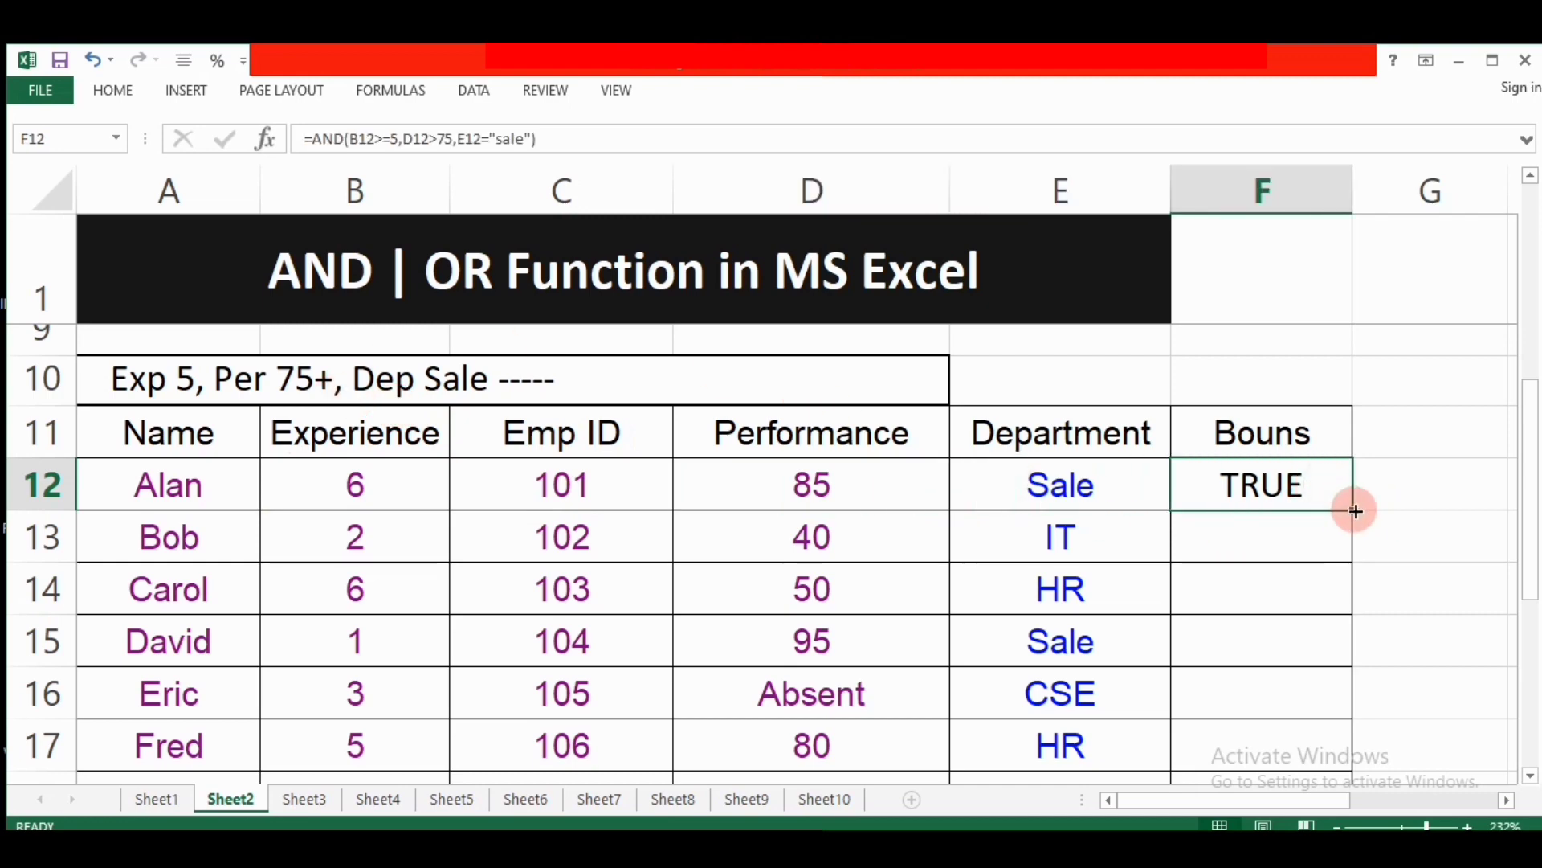
left_click_drag(1356, 511, 1329, 719)
scroll(1397, 579, "up", 4)
scroll(1384, 568, "down", 2)
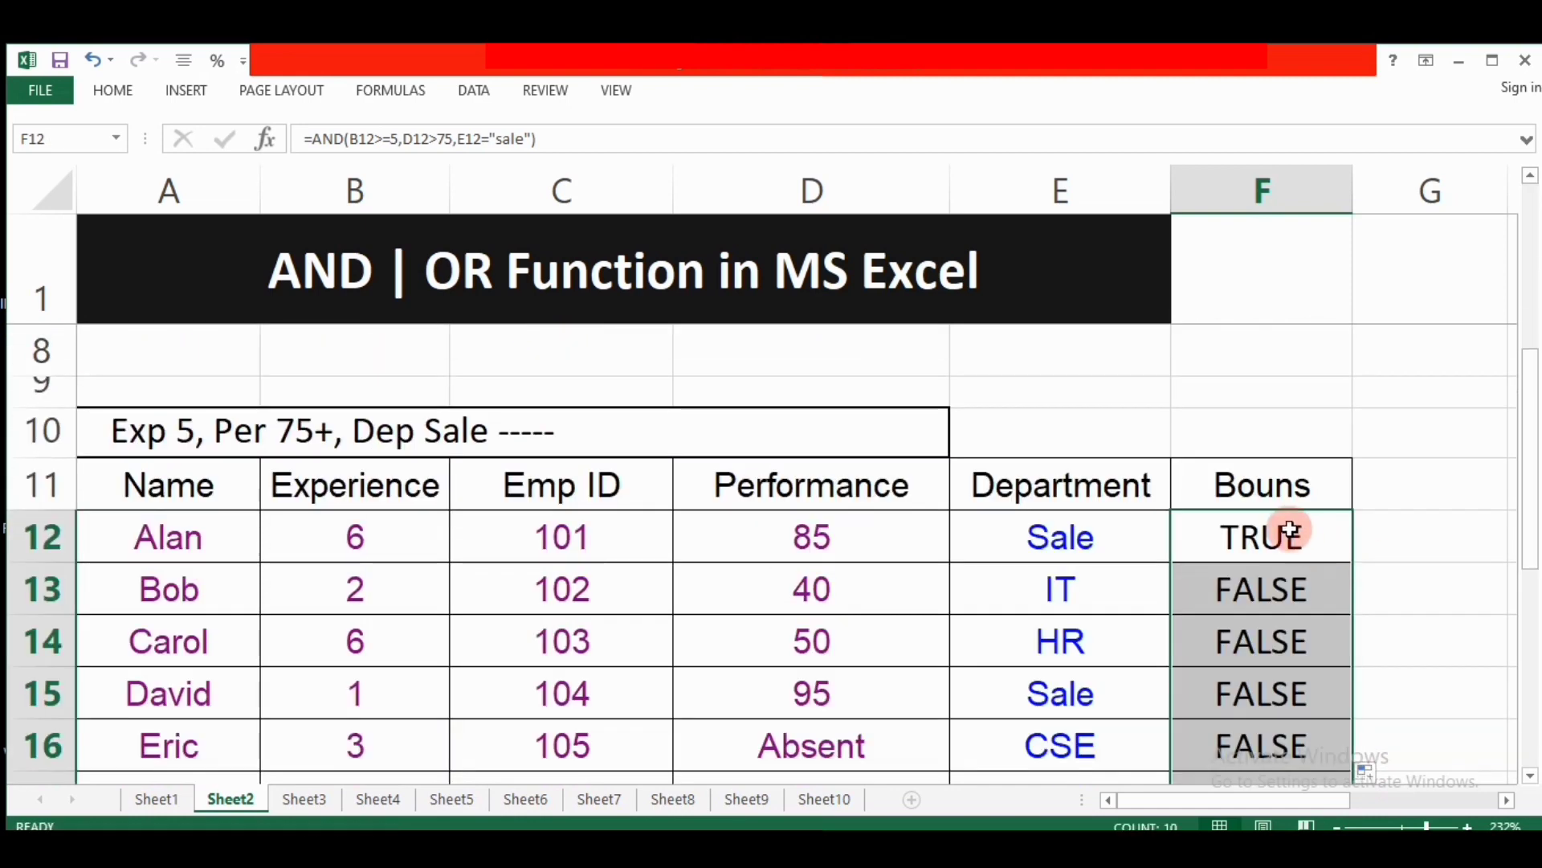
Inspect the copied Bonus formulas and the TRUE results for Alan, Gail and Janice.
left_click(1237, 583)
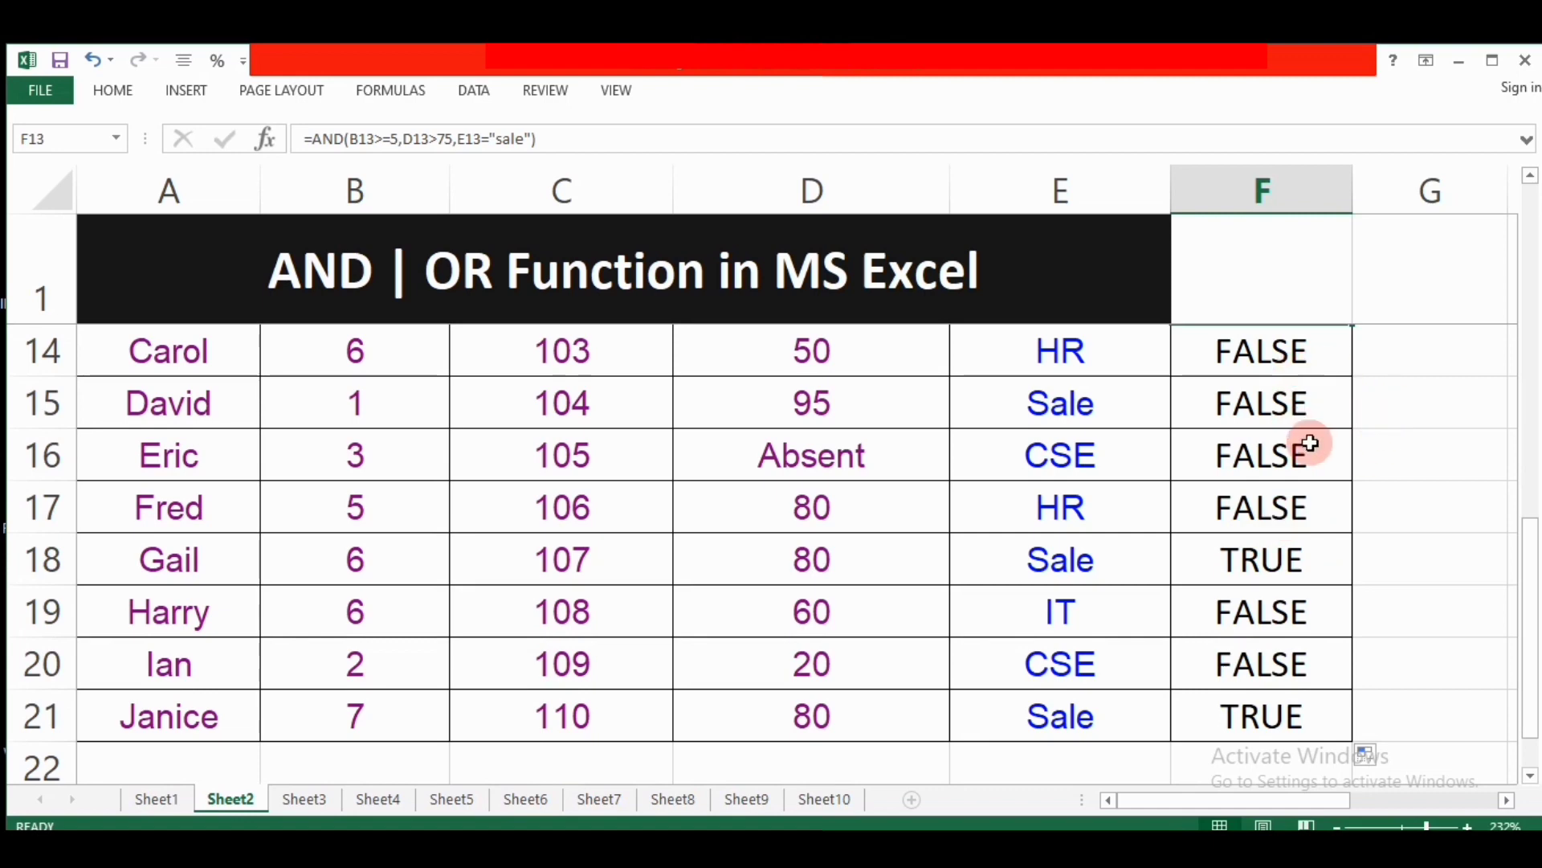
left_click(1311, 712)
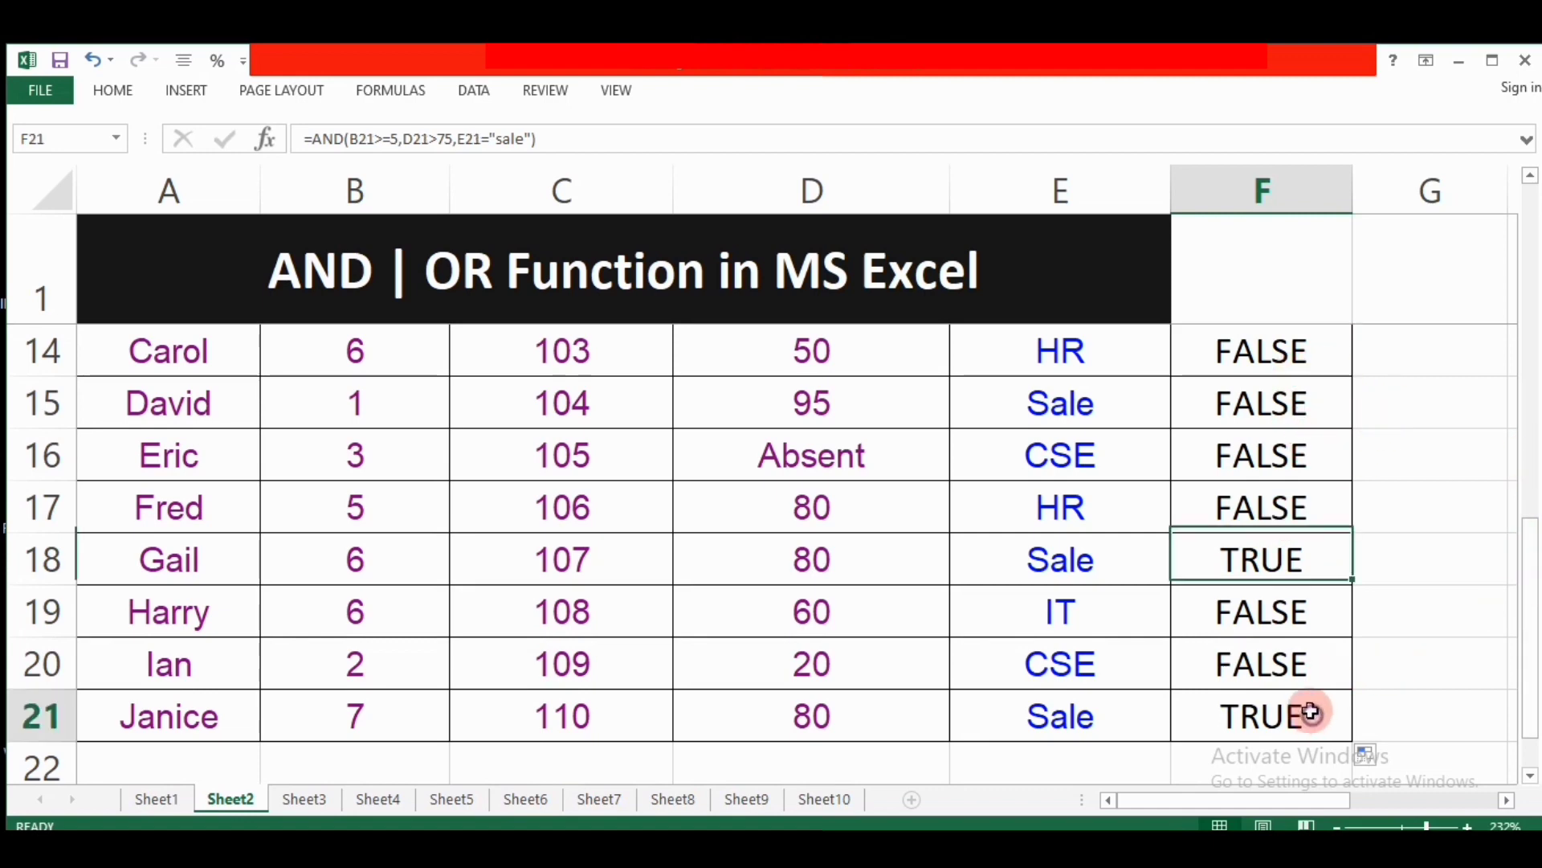
left_click(1297, 572, "ctrl")
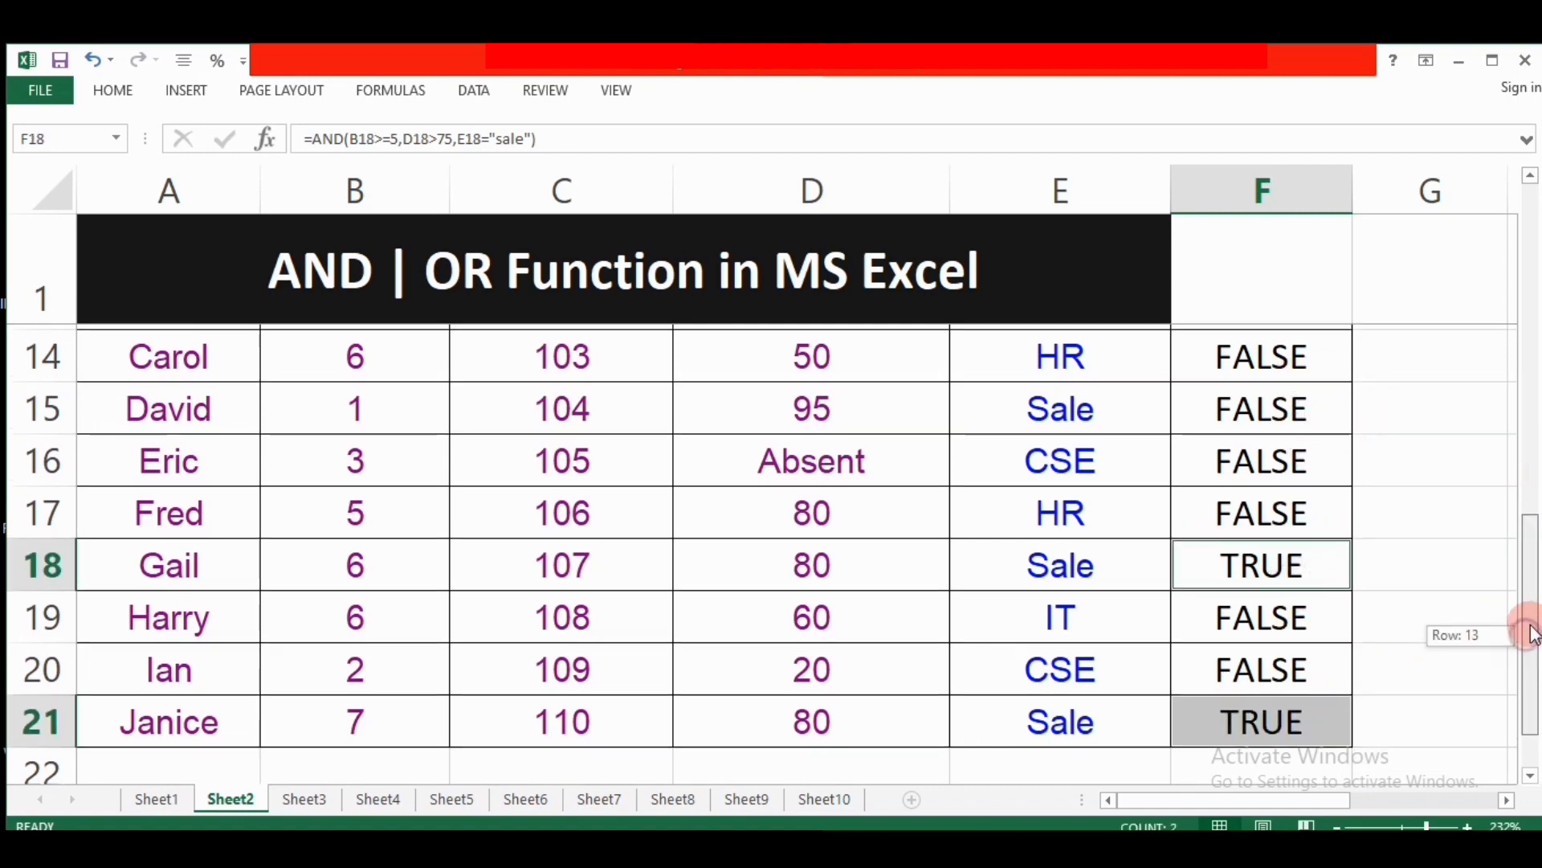
left_click_drag(1527, 647, 1528, 546)
left_click(1297, 409, "ctrl")
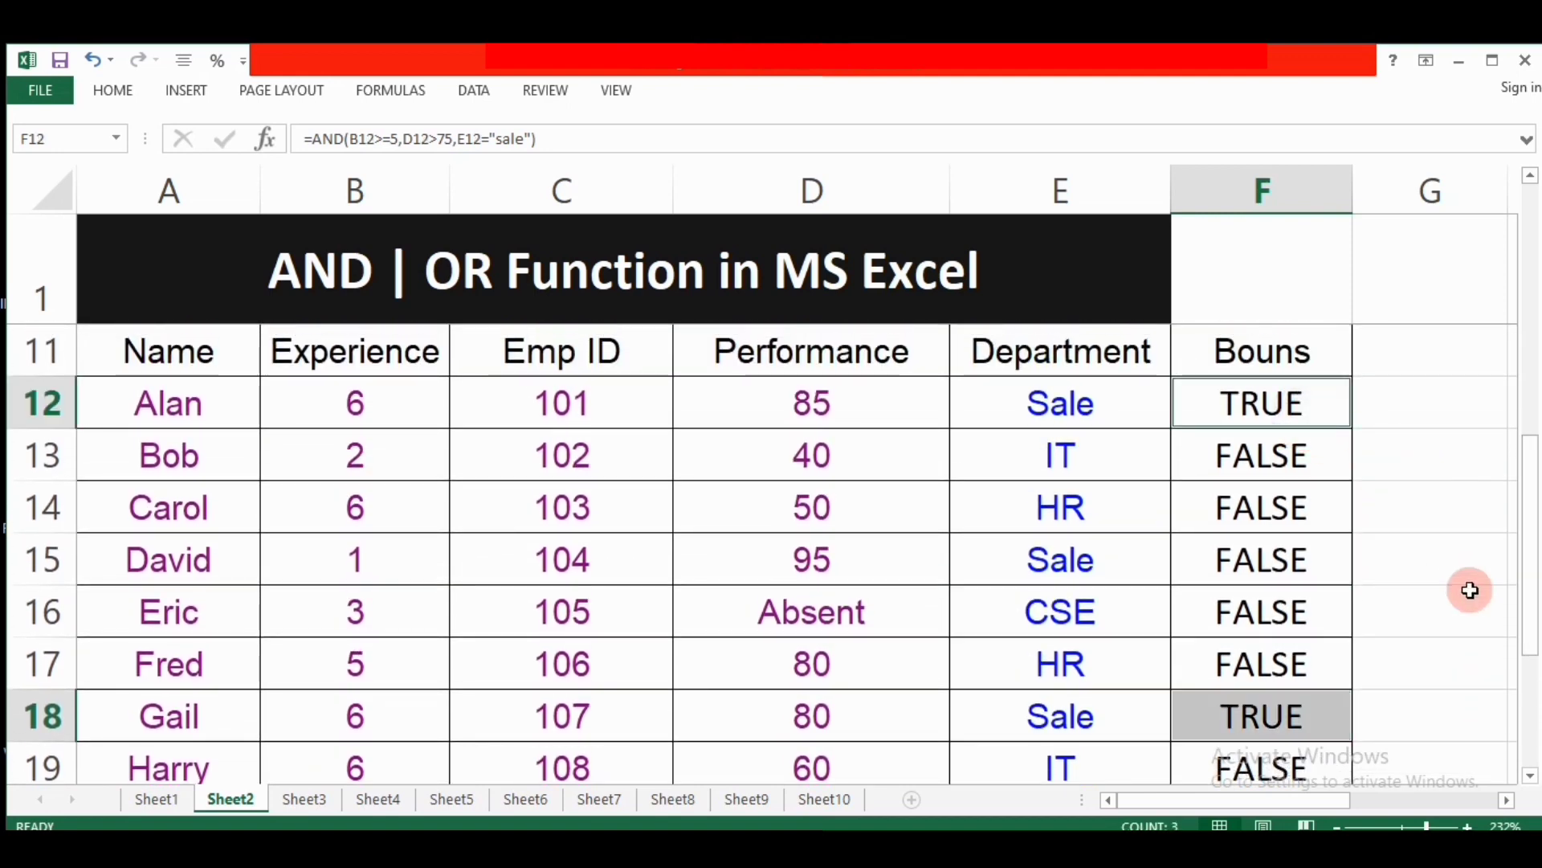
left_click(1429, 470, "ctrl")
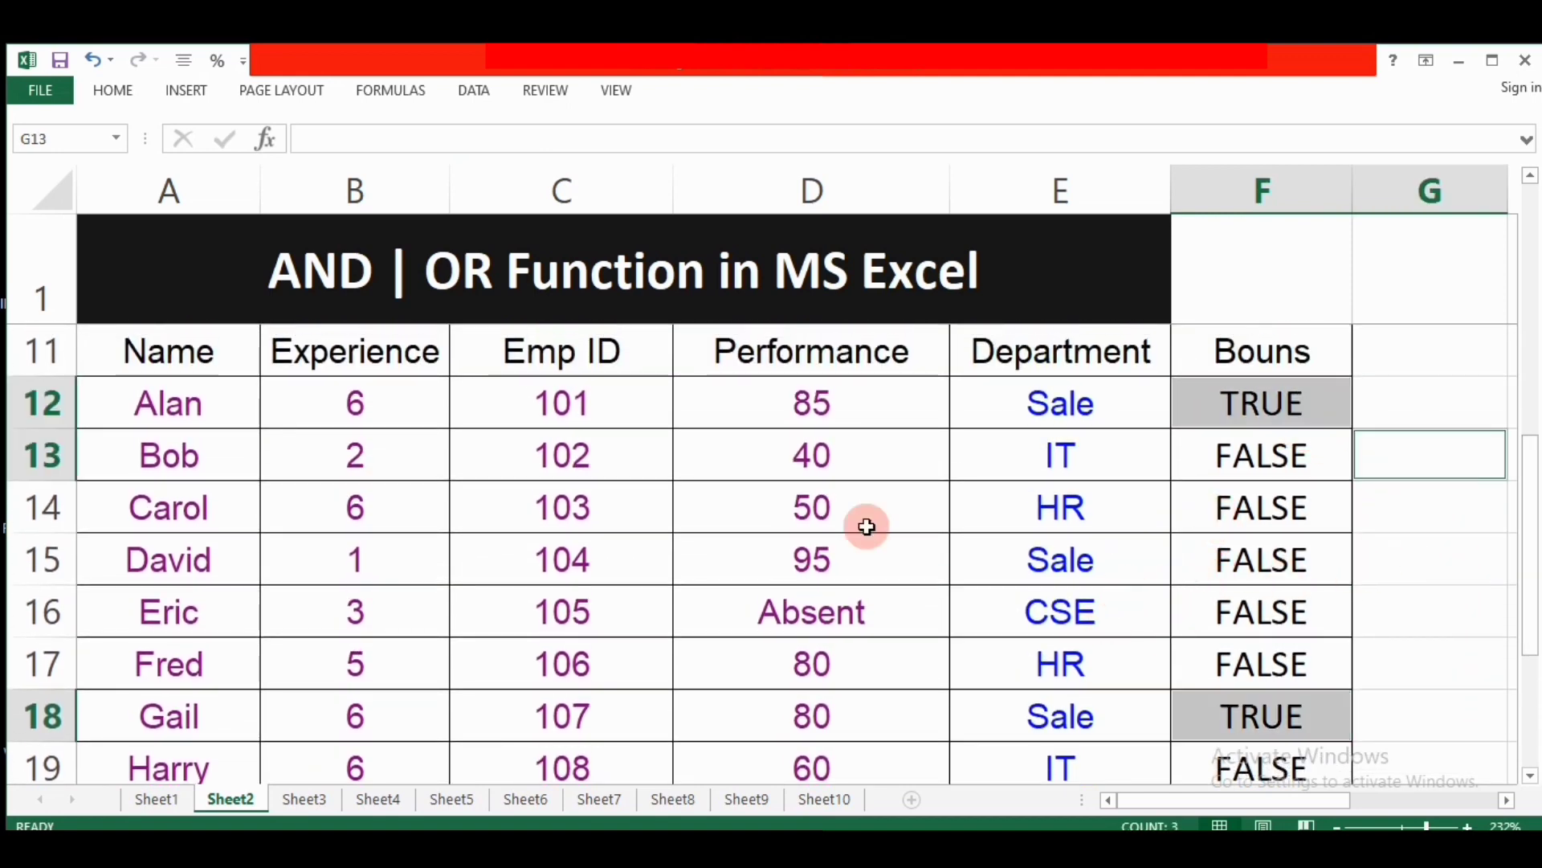
left_click(571, 506)
left_click(1278, 464)
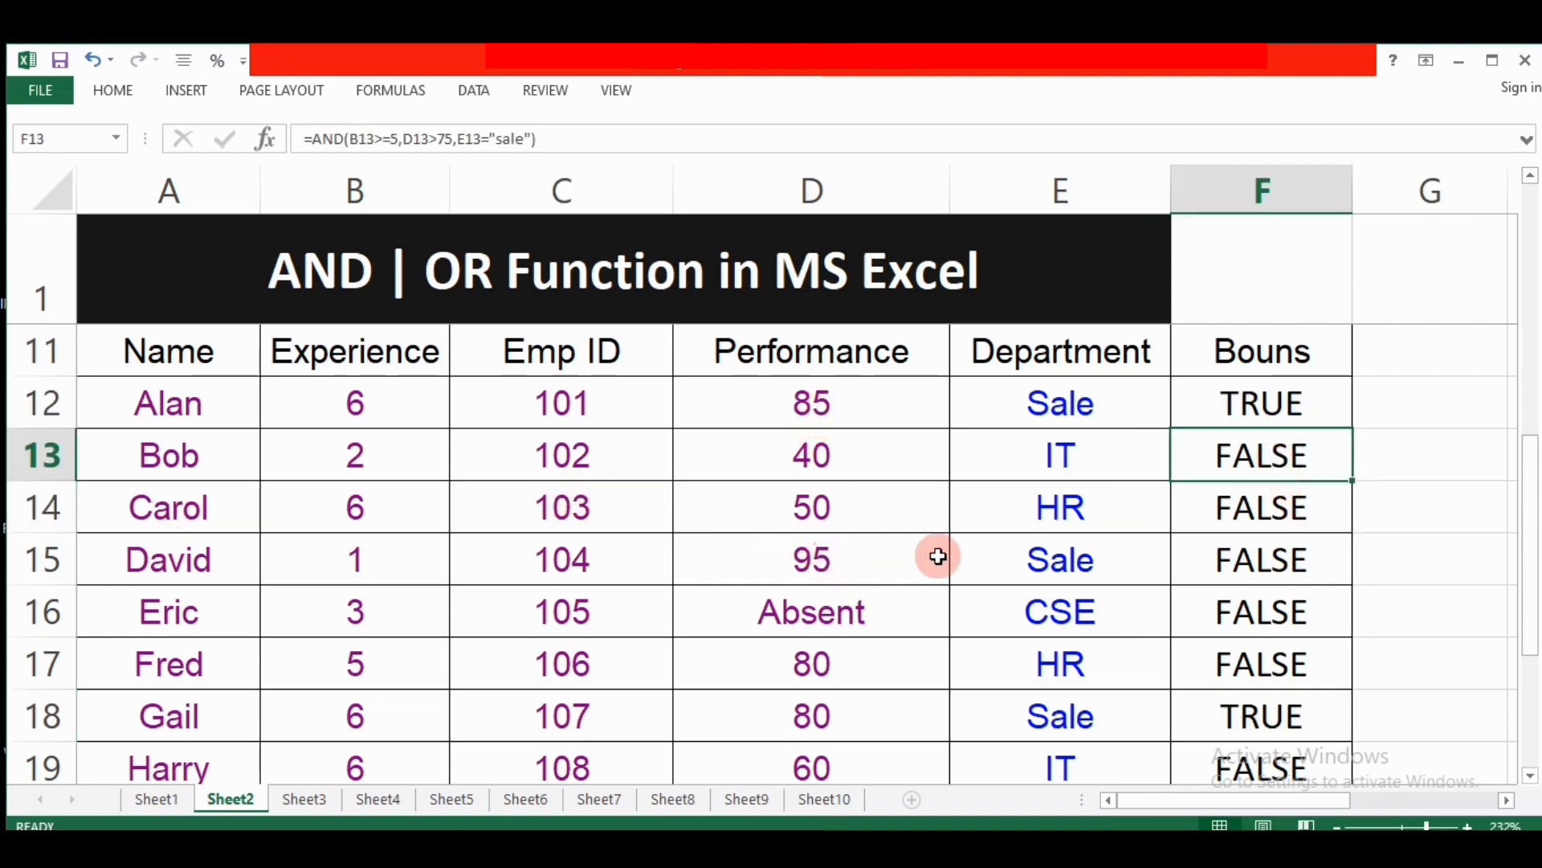
Compare David's, Gail's, Janice's and Ian's departments and scores against their Bonus results.
left_click(1014, 565)
left_click(884, 545)
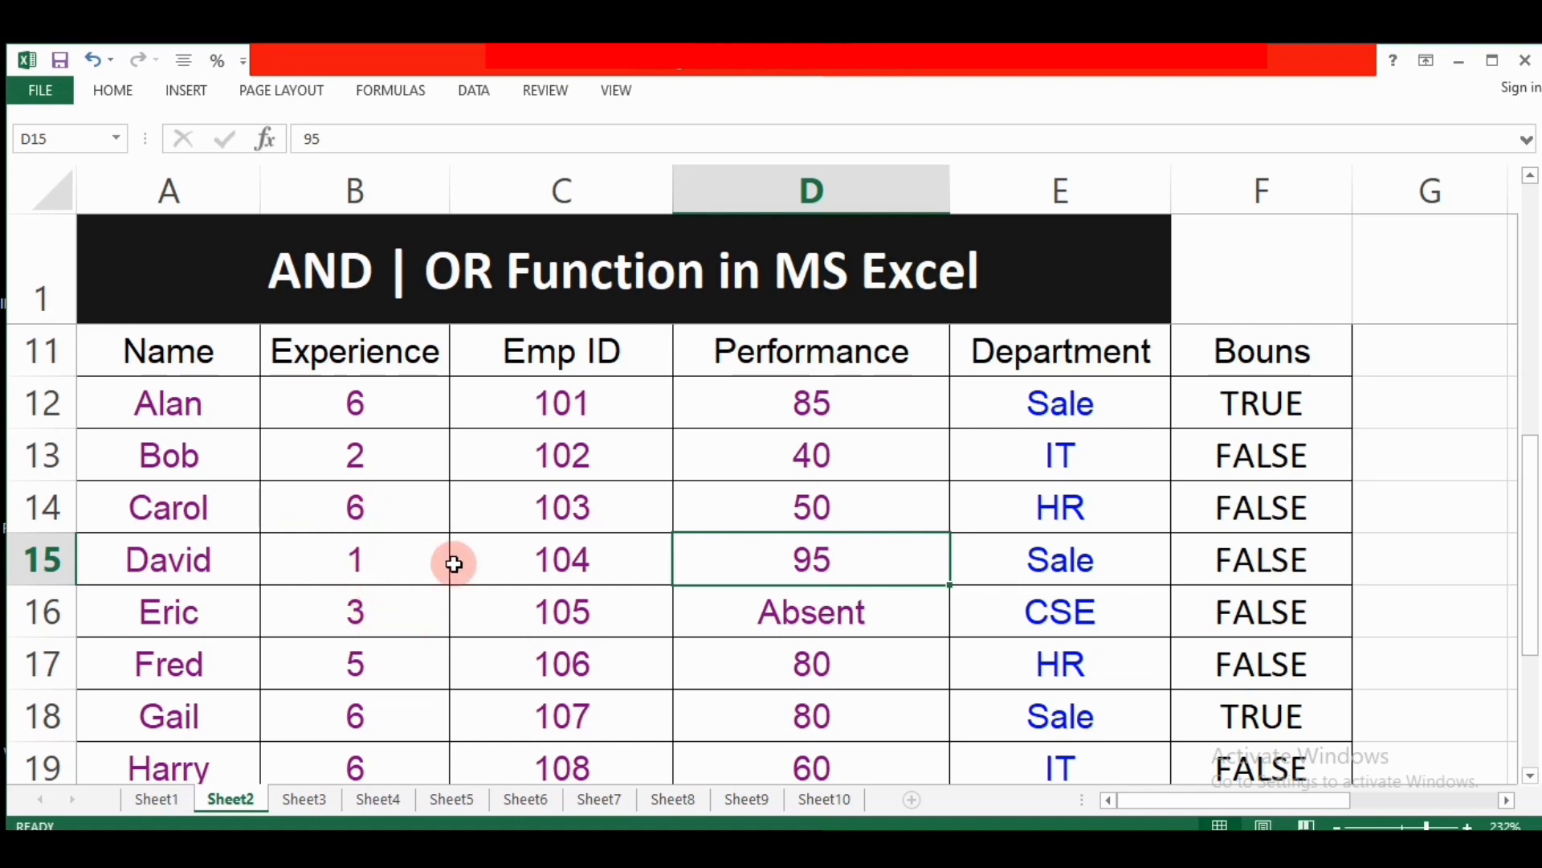
left_click(1248, 569)
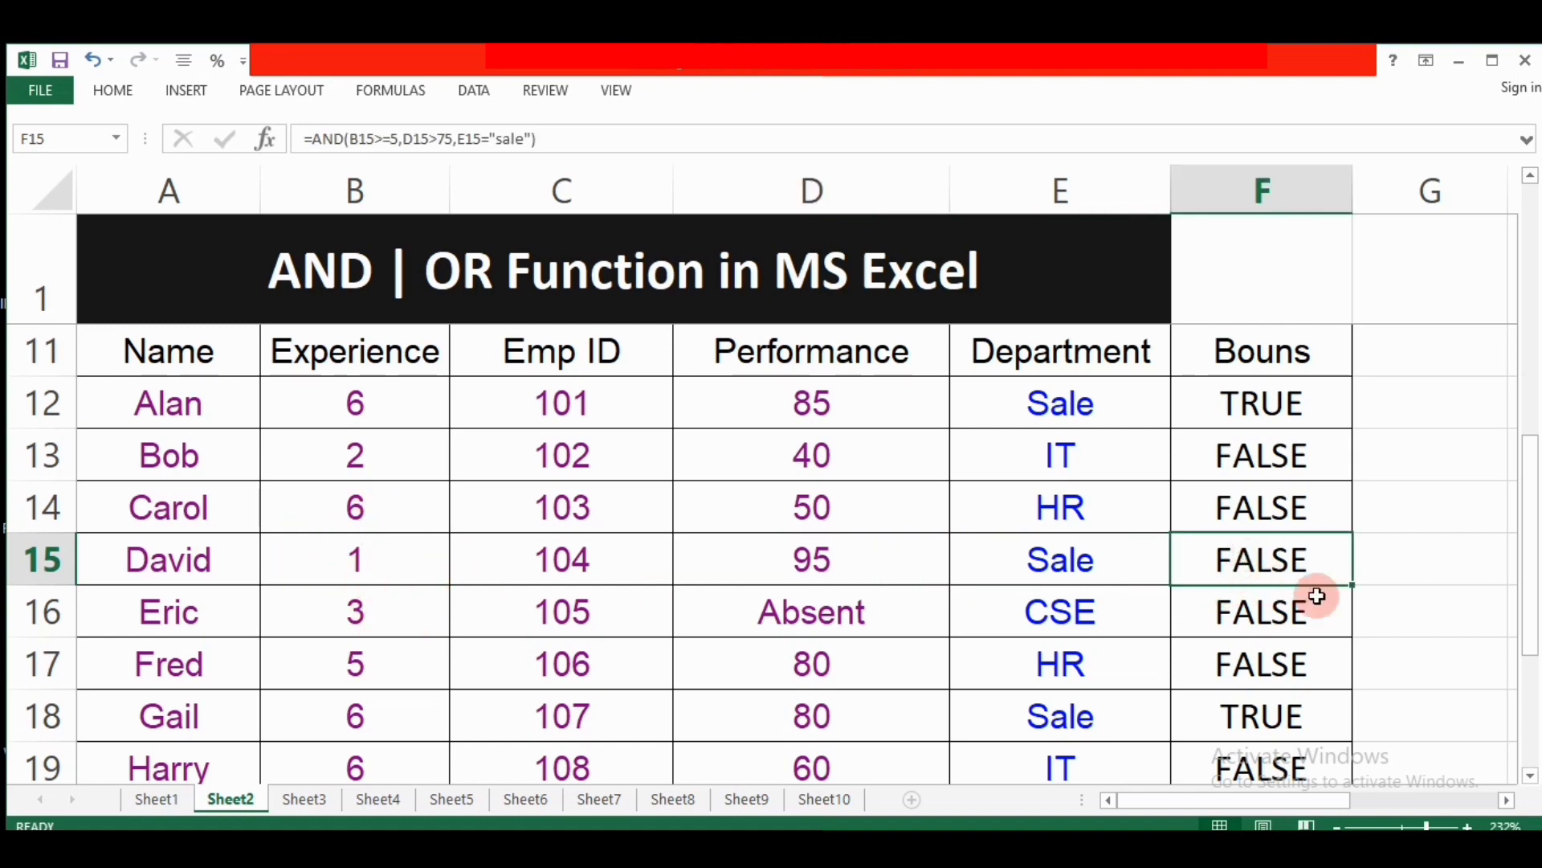
left_click_drag(1534, 524, 1533, 608)
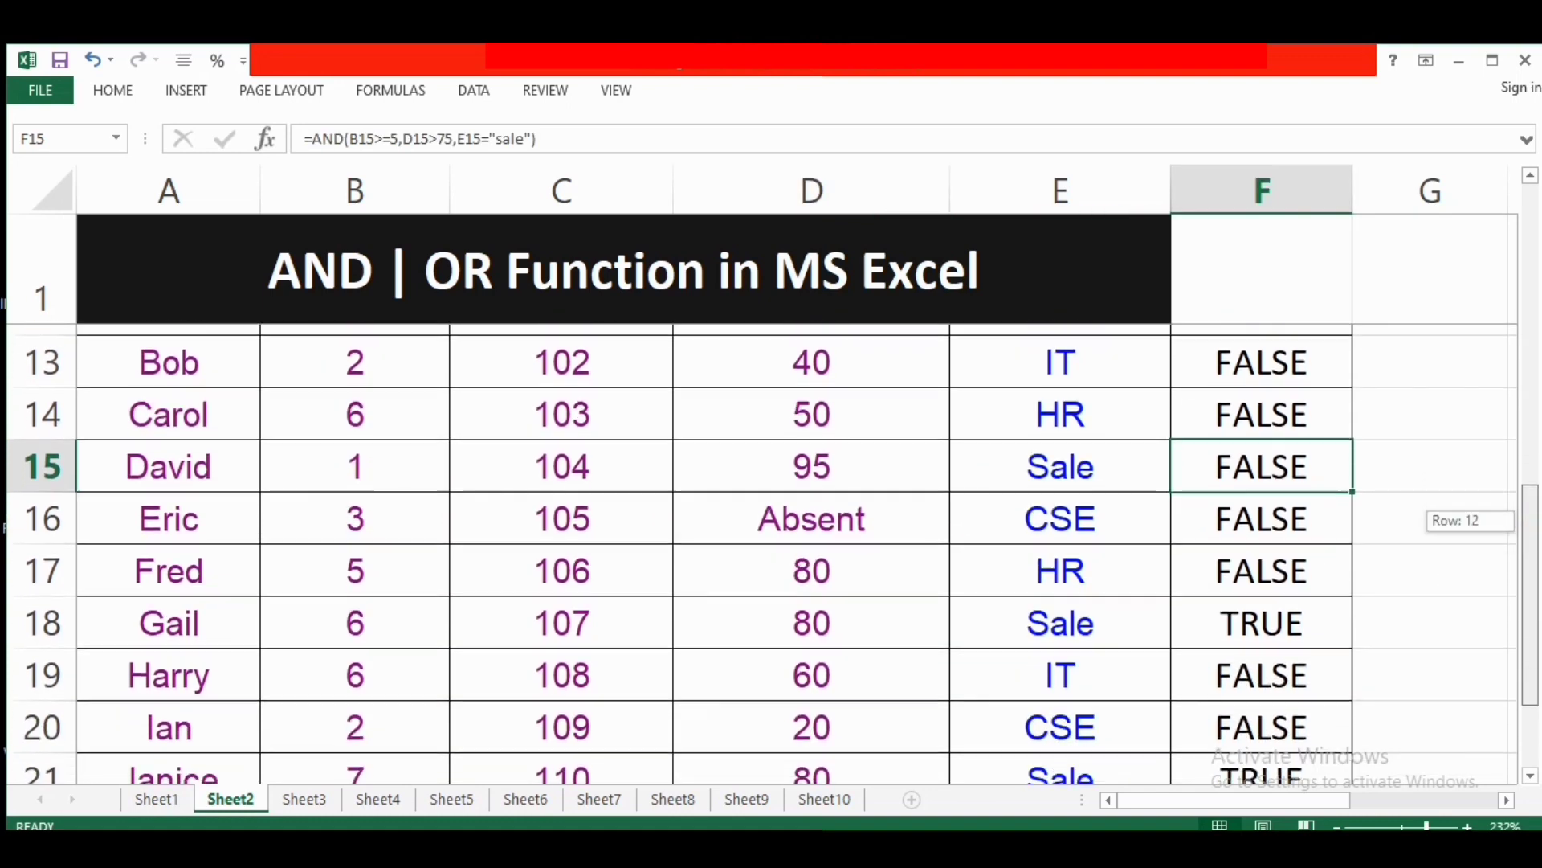
left_click(1077, 550)
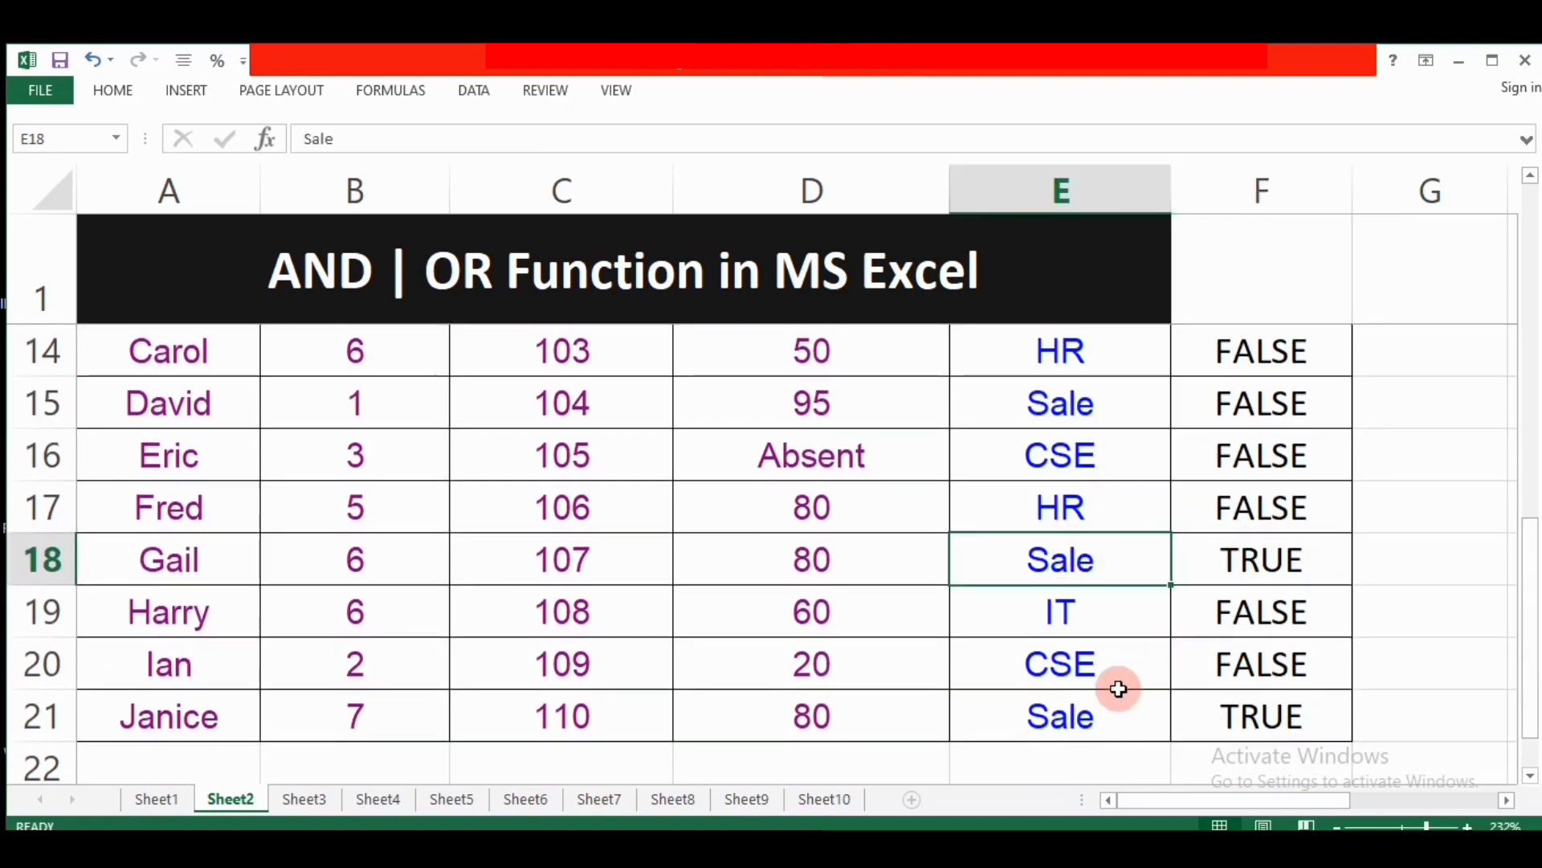
left_click(1102, 716)
left_click(1253, 712)
left_click(1077, 669)
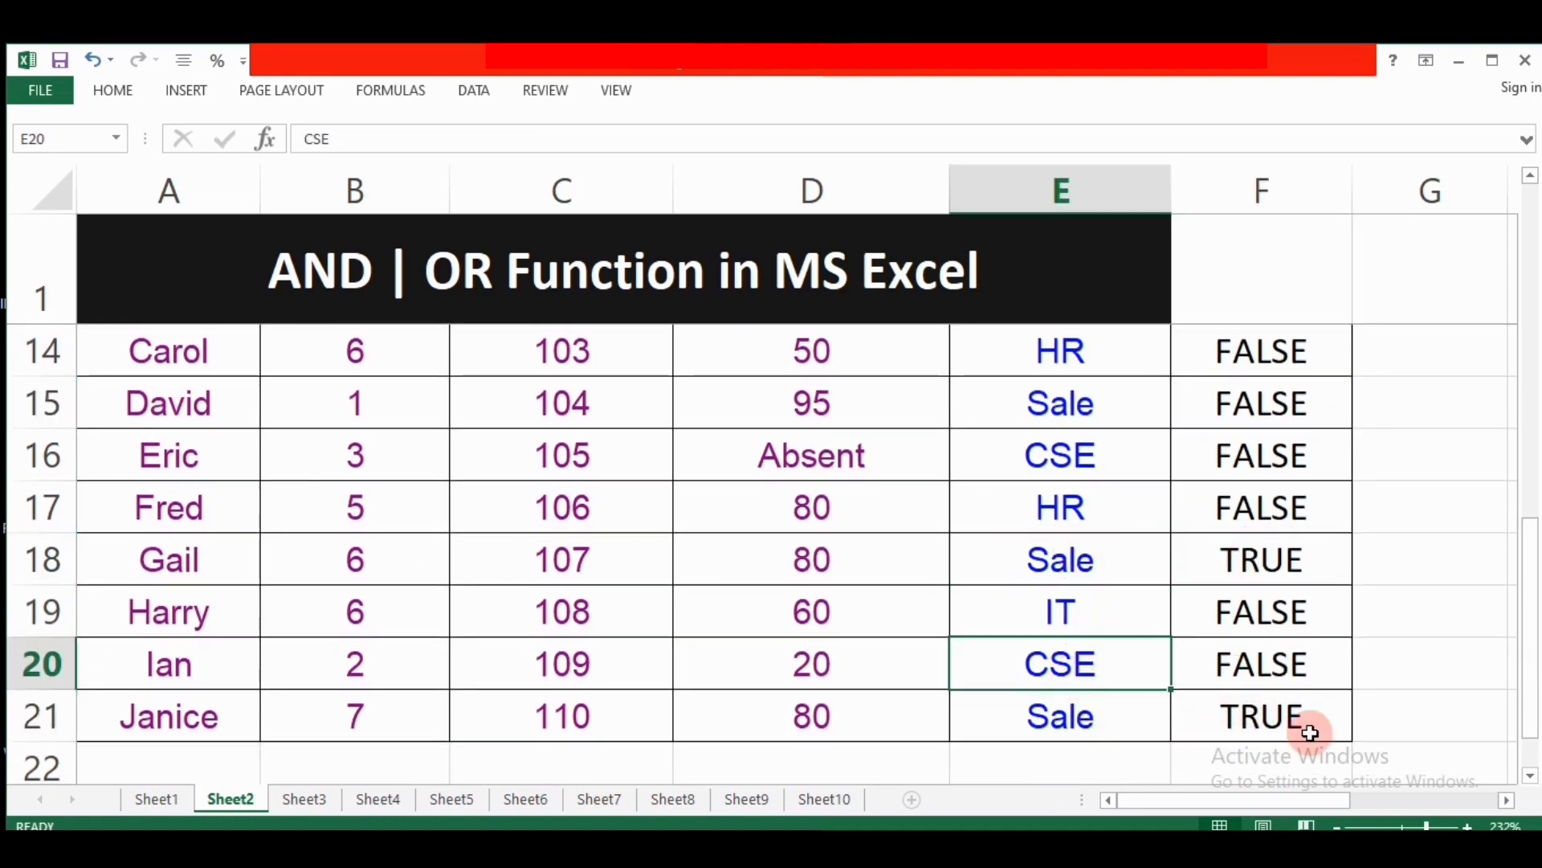
scroll(1102, 545, "up", 1)
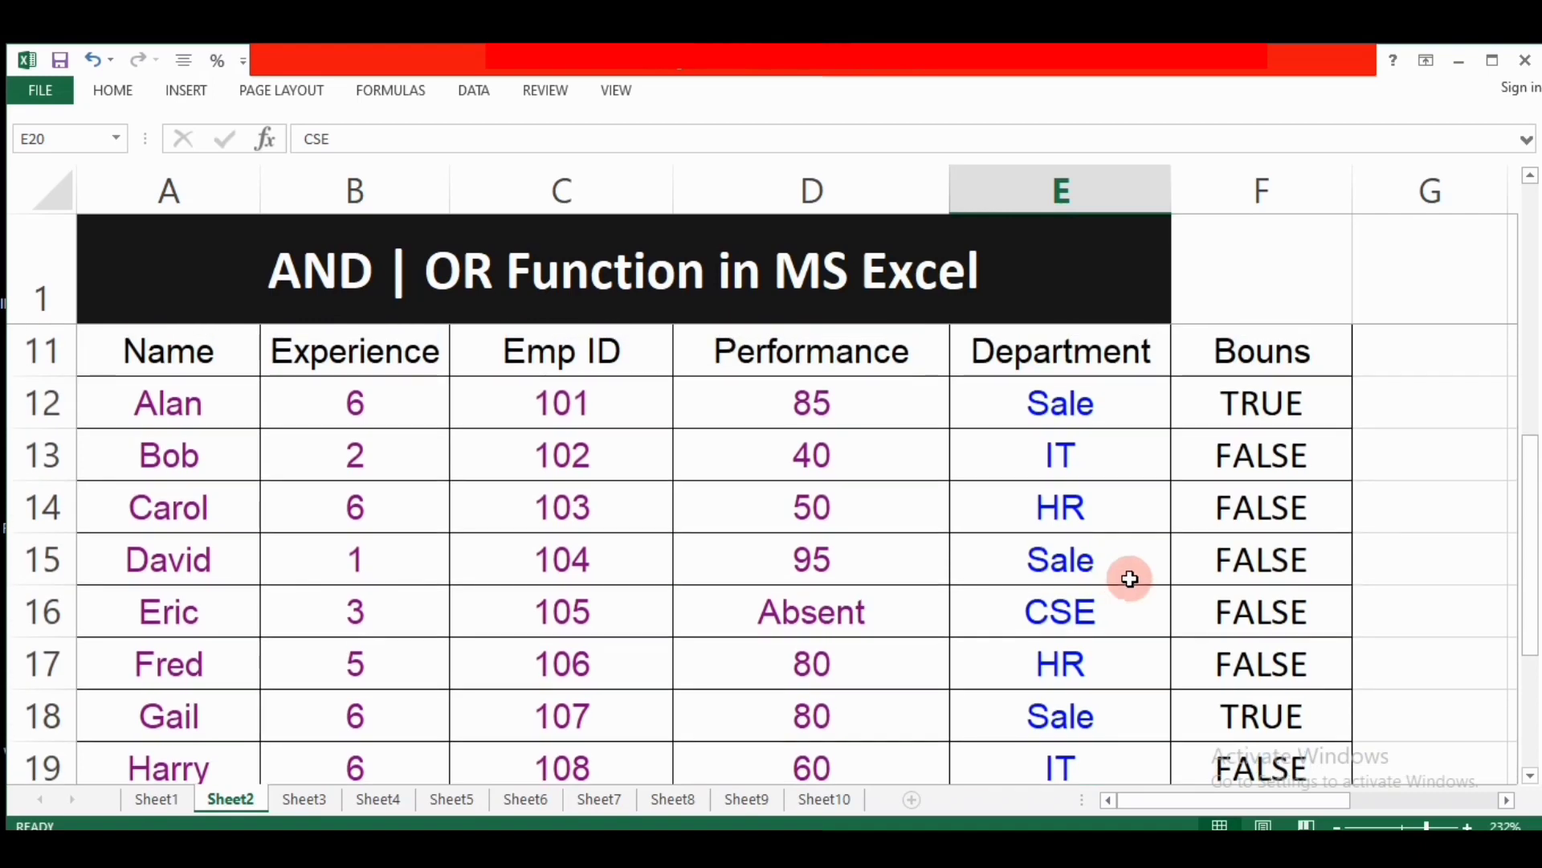
scroll(1157, 562, "up", 1)
scroll(1140, 585, "down", 1)
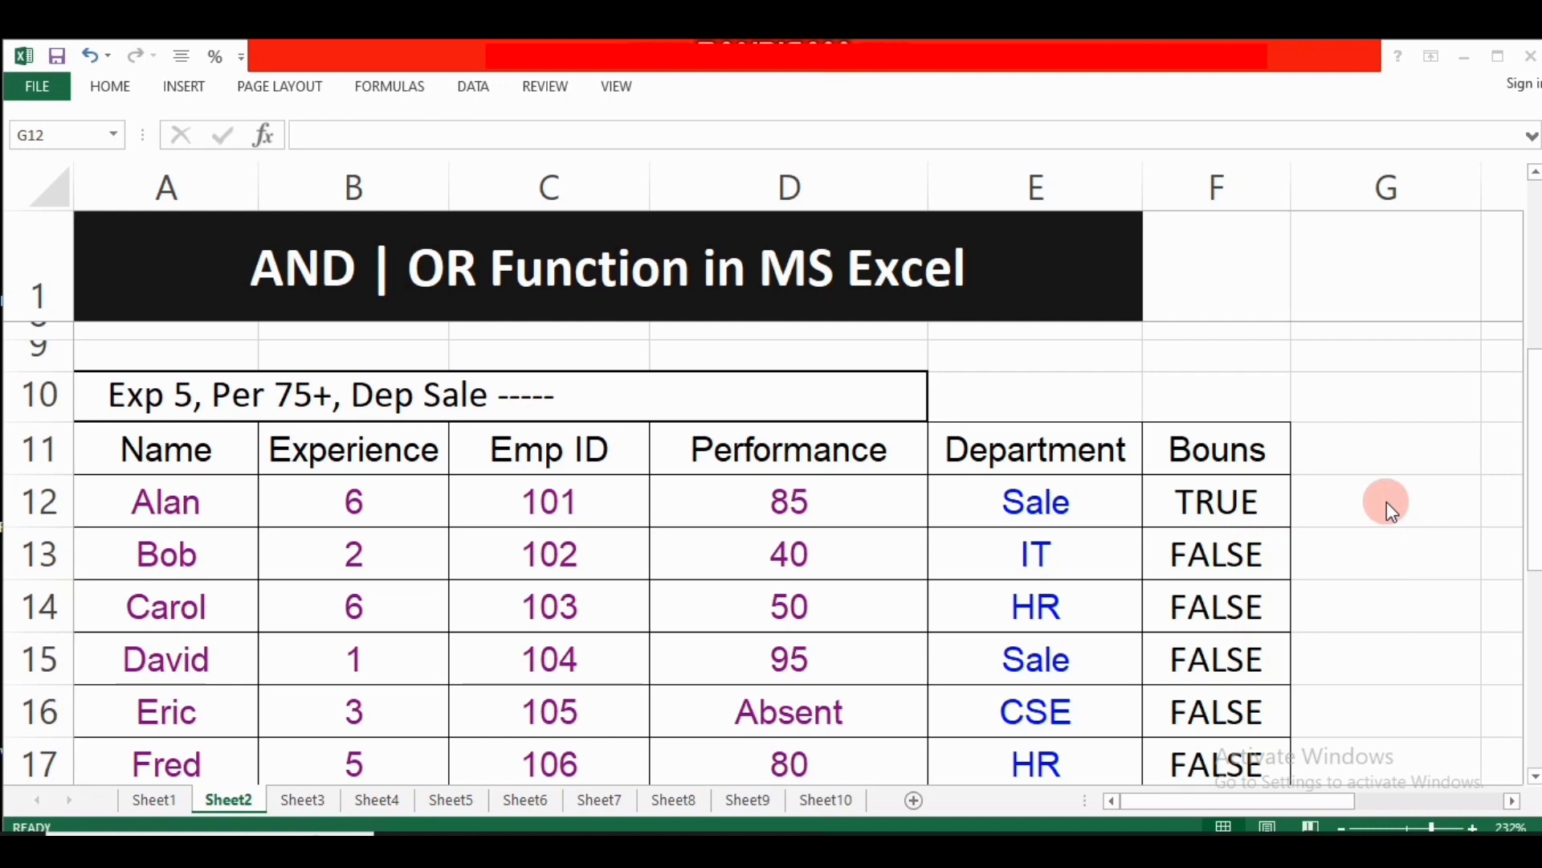
Start Alan's G12 formula as =IF(AND( with the function suggestions.
left_click(1358, 494)
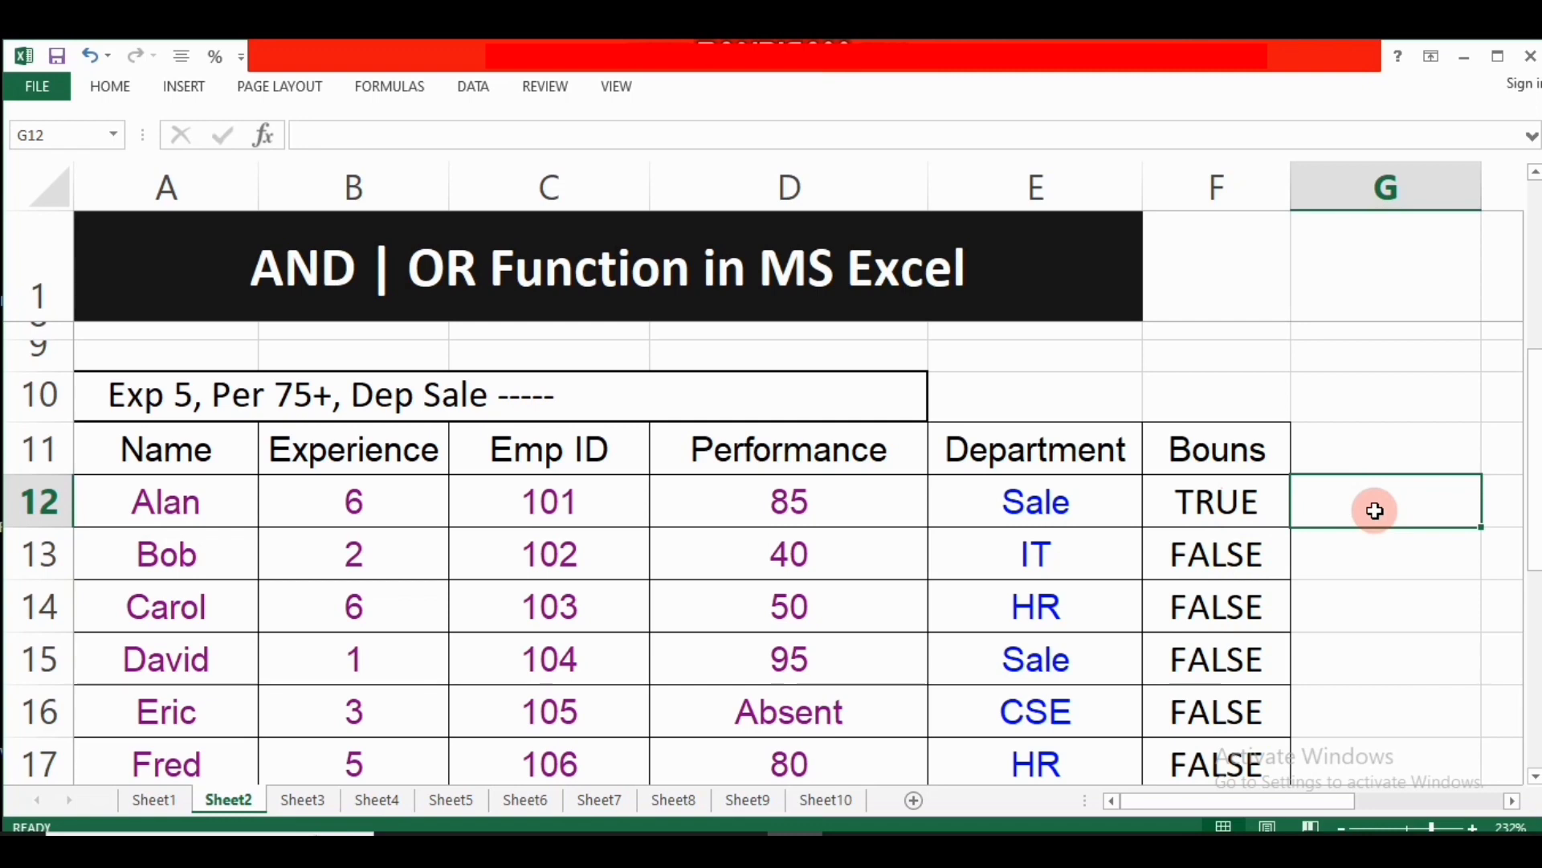
type("=")
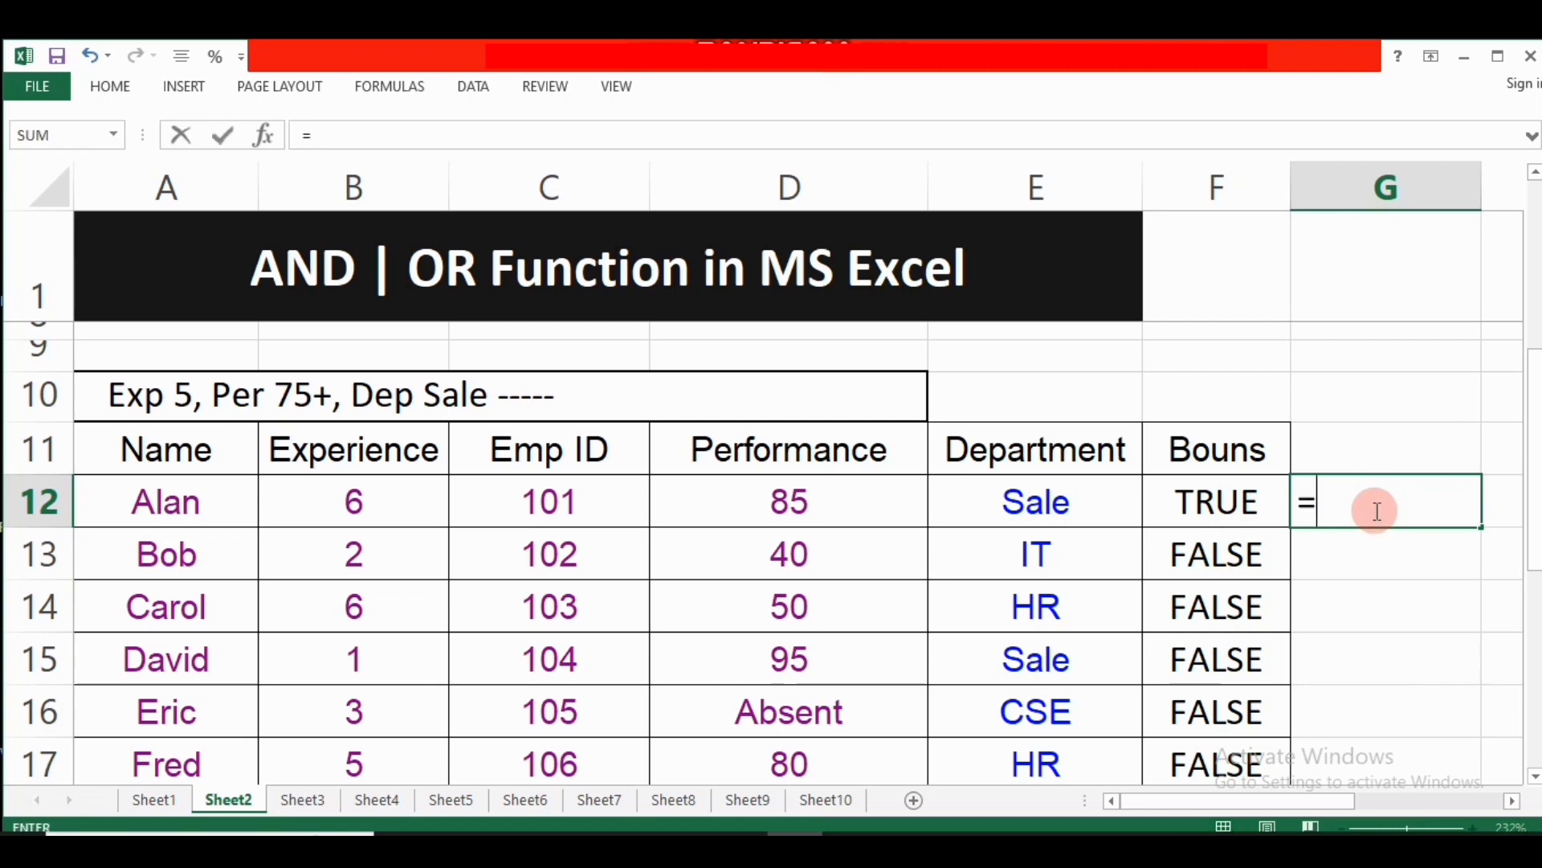
type("if")
key("Tab")
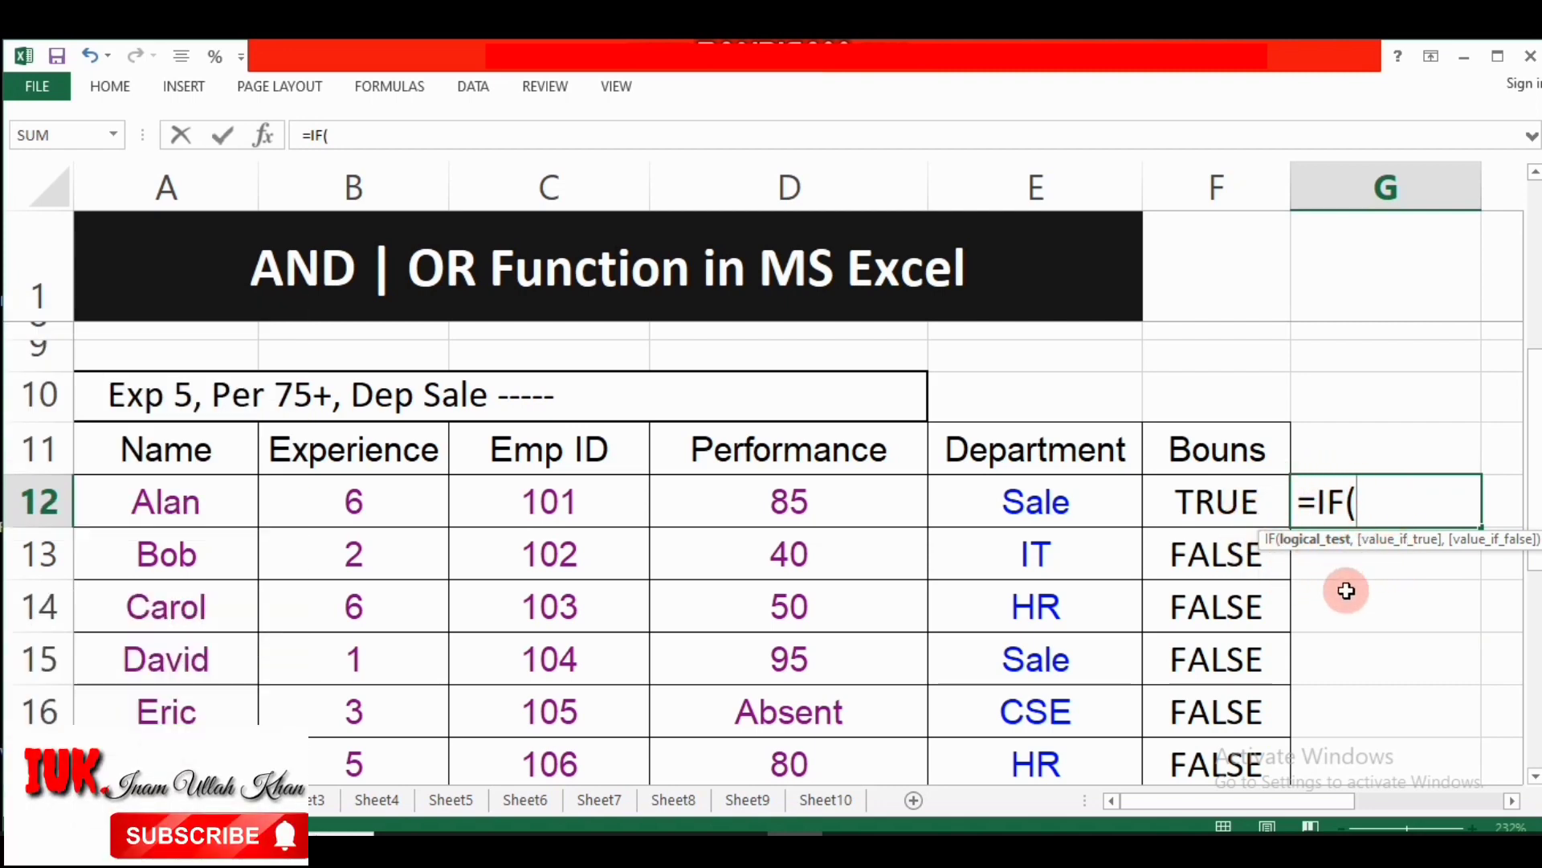
type("an")
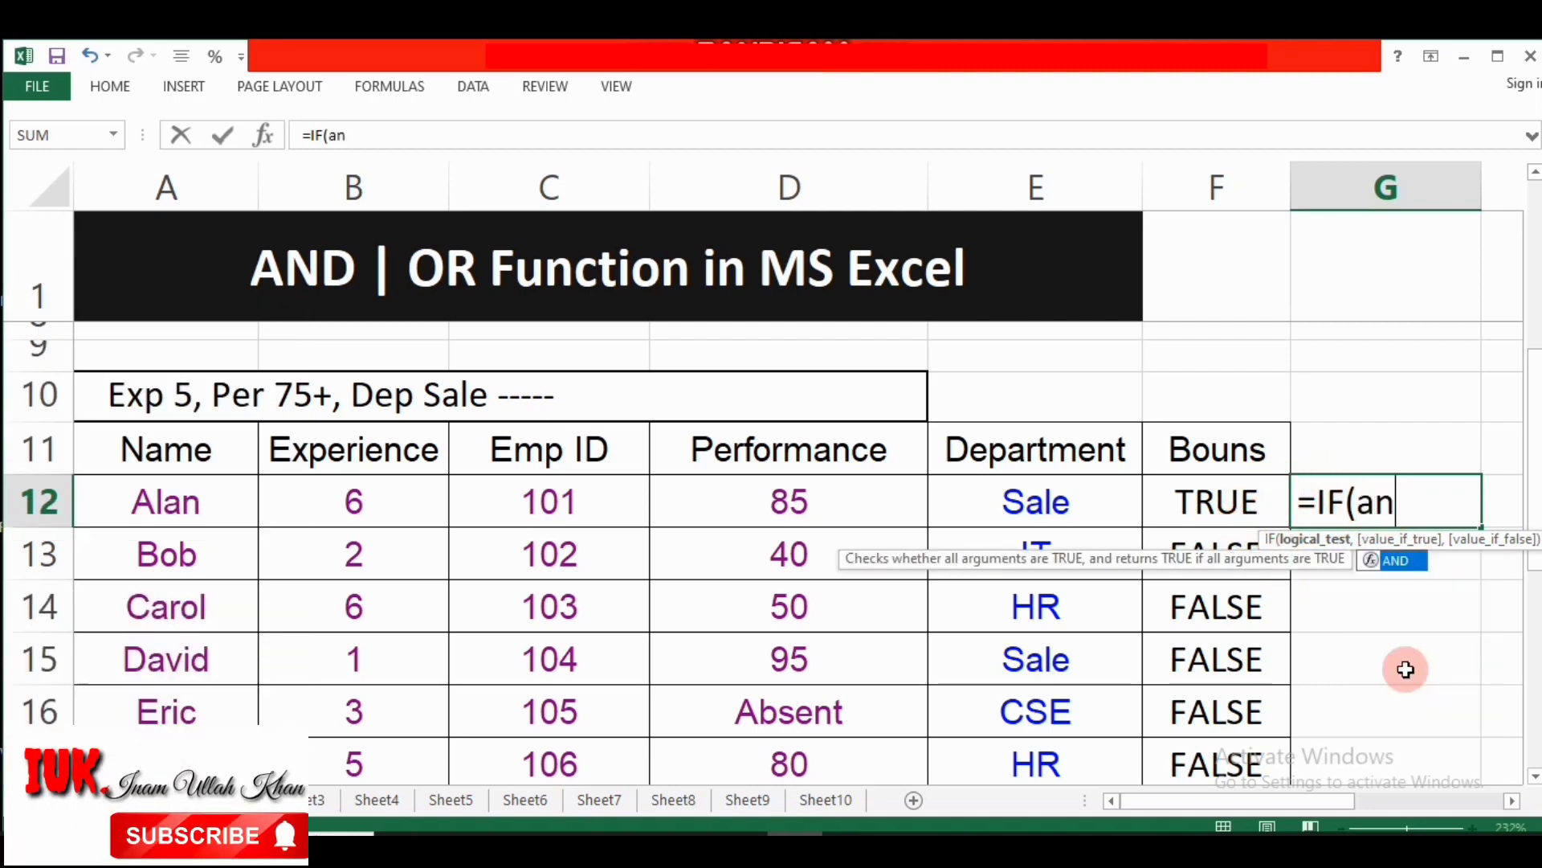
type("d")
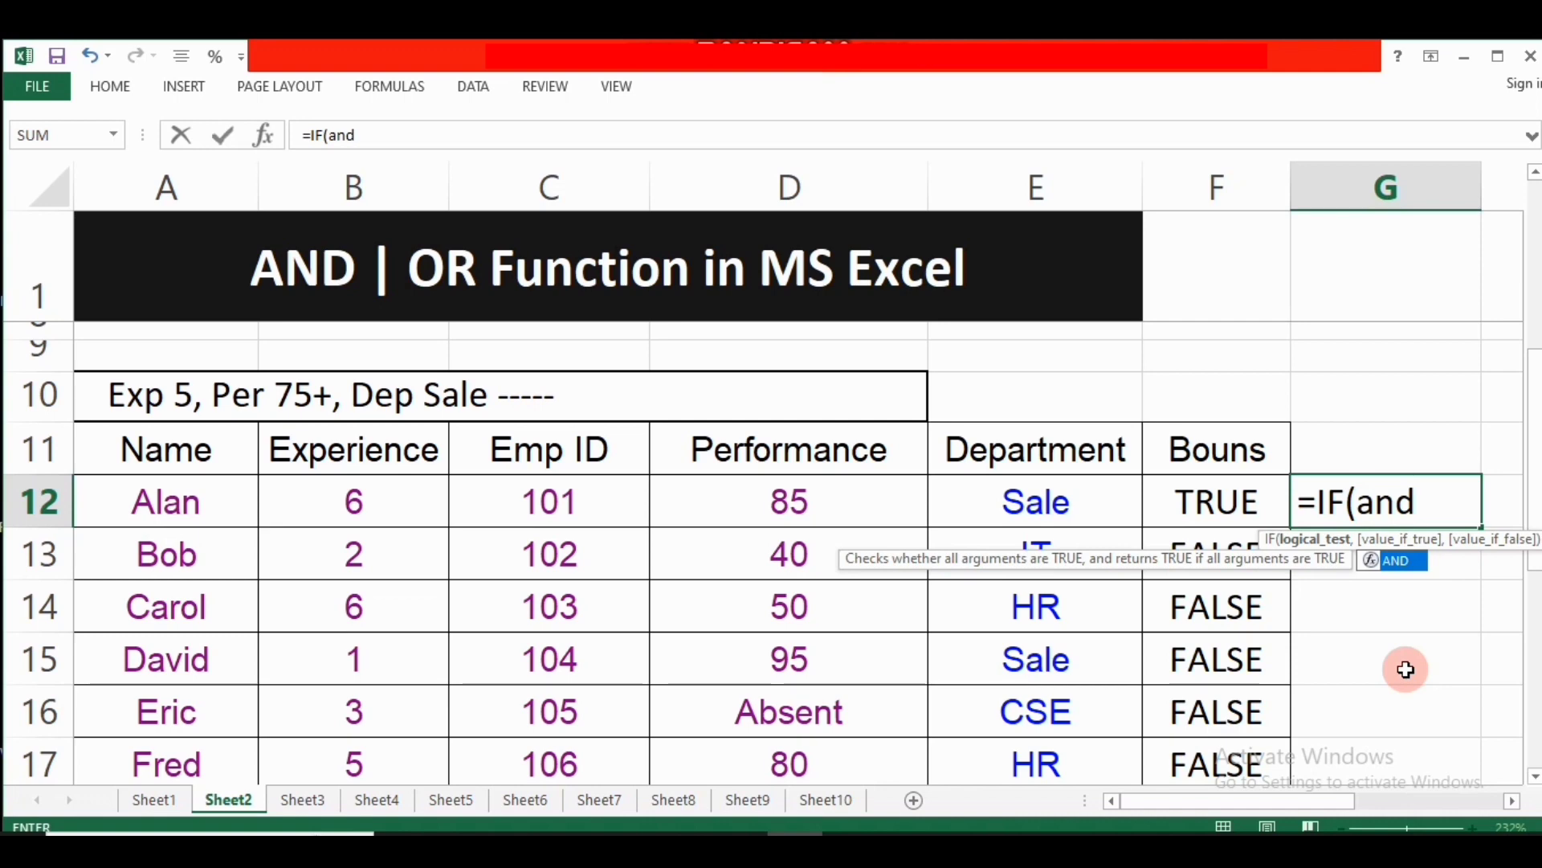
key("Tab")
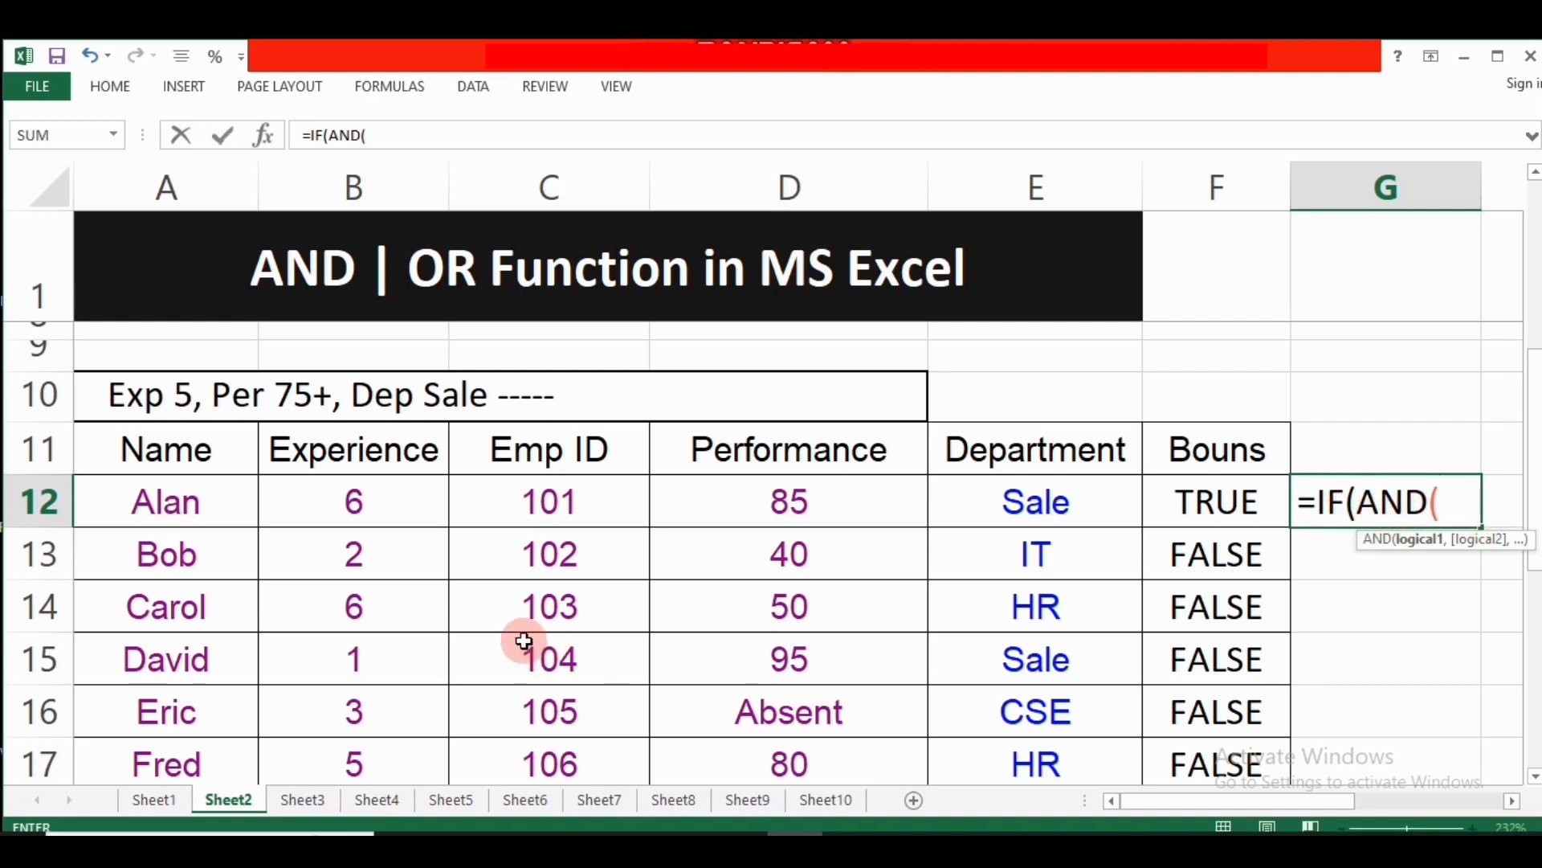
Complete G12's AND test as B12>5, D12>75, E12="sale", then add the comma for IF.
left_click(405, 506)
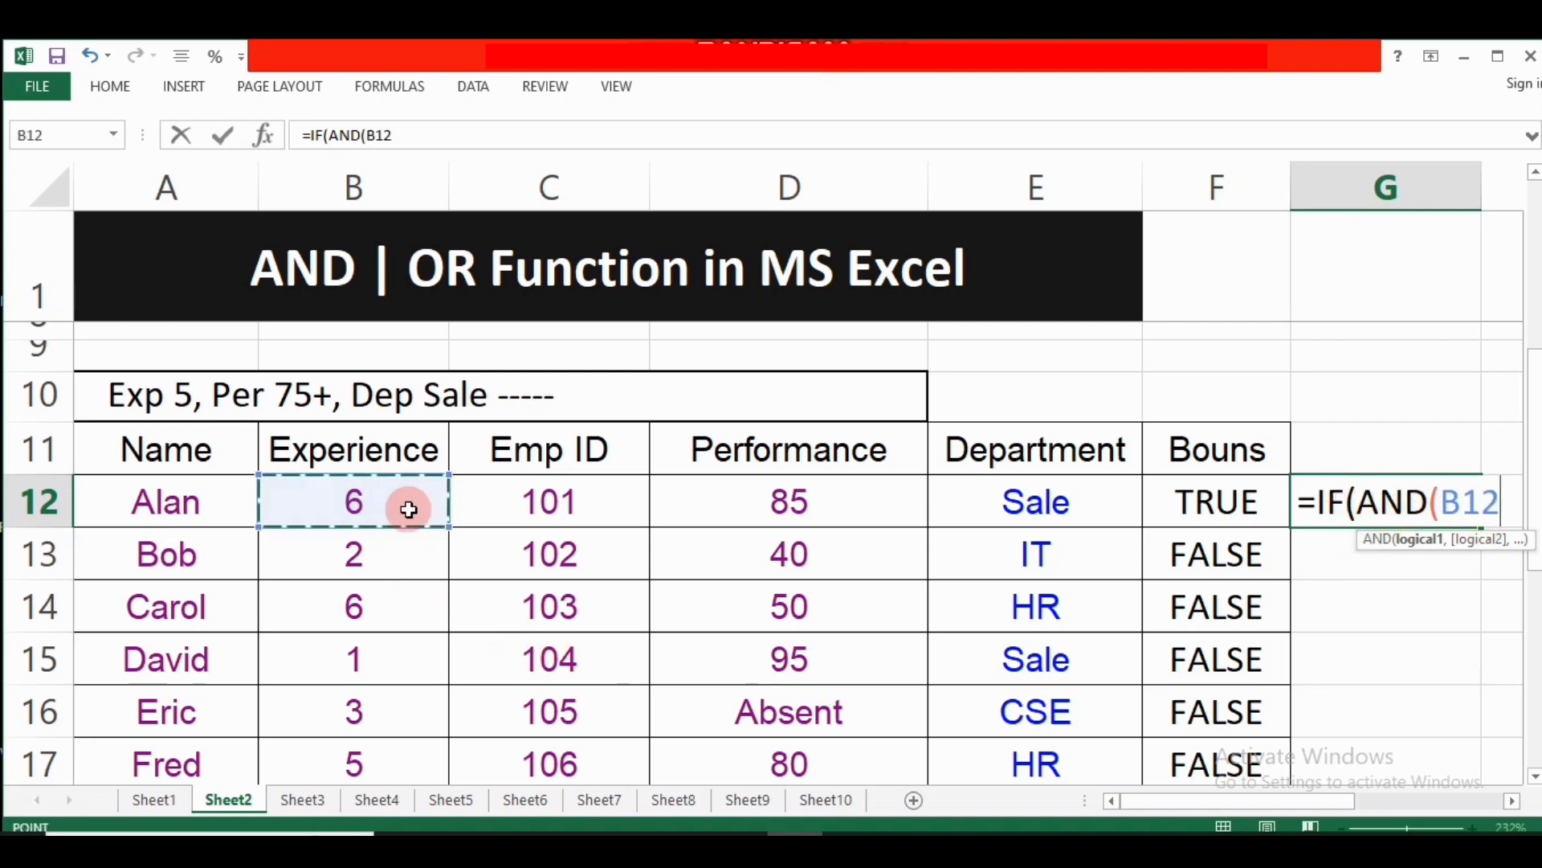
type(">")
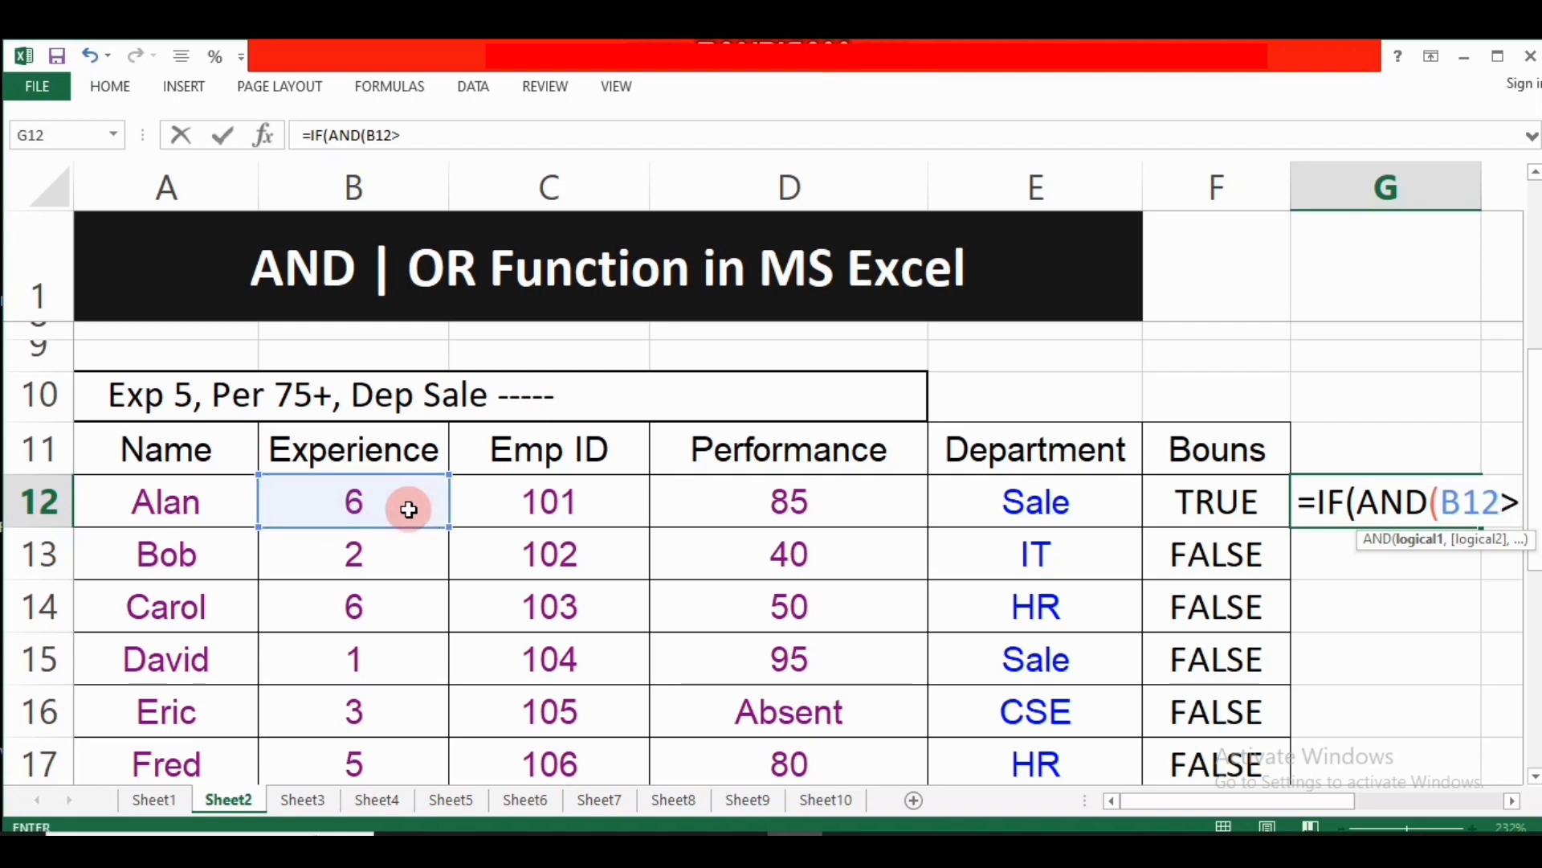
type("5,")
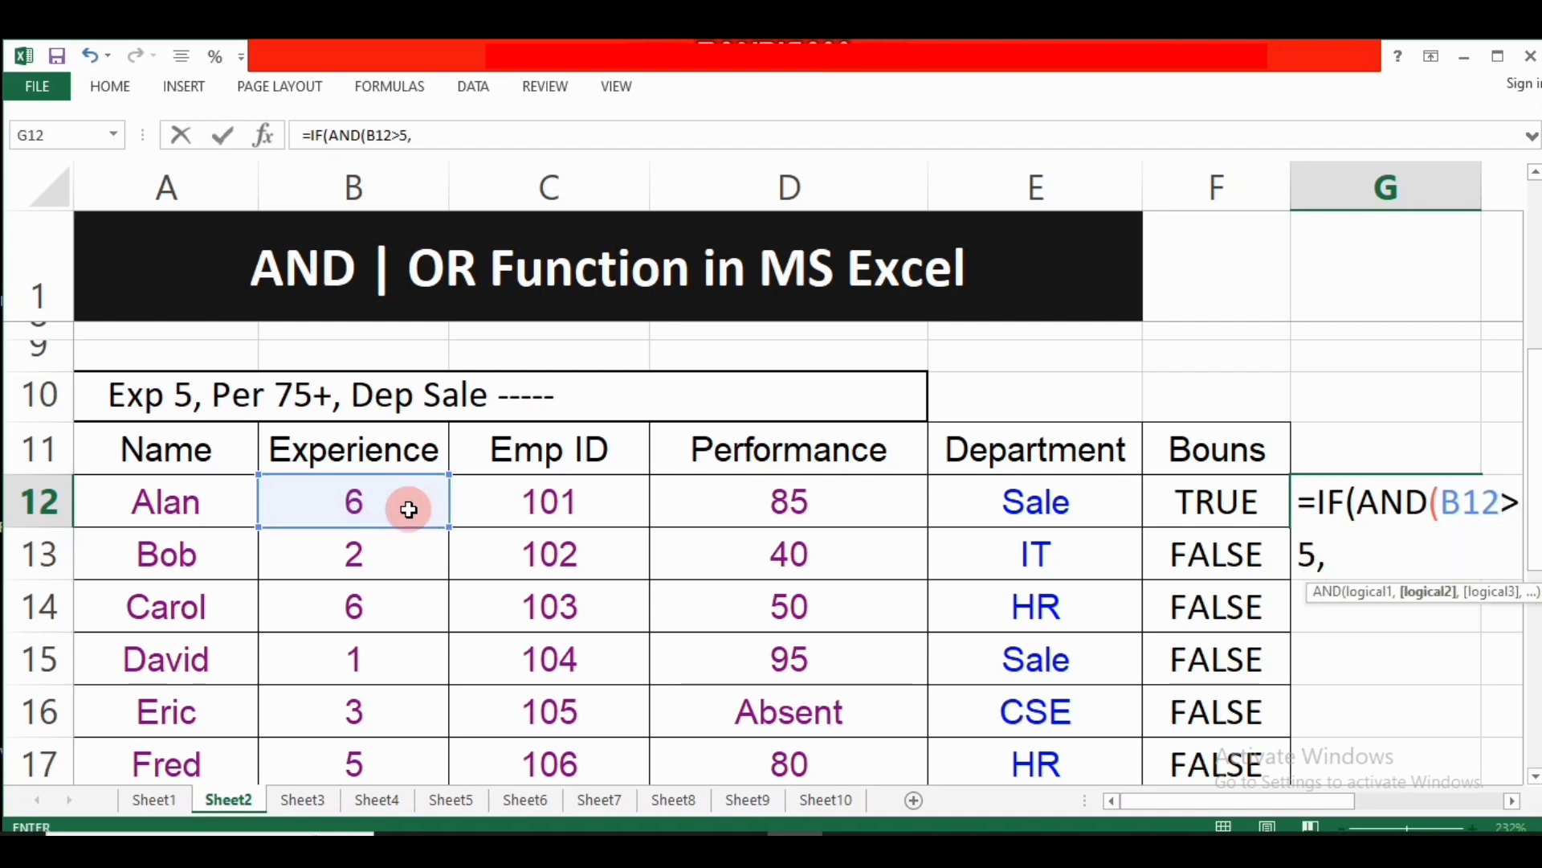
left_click(812, 506)
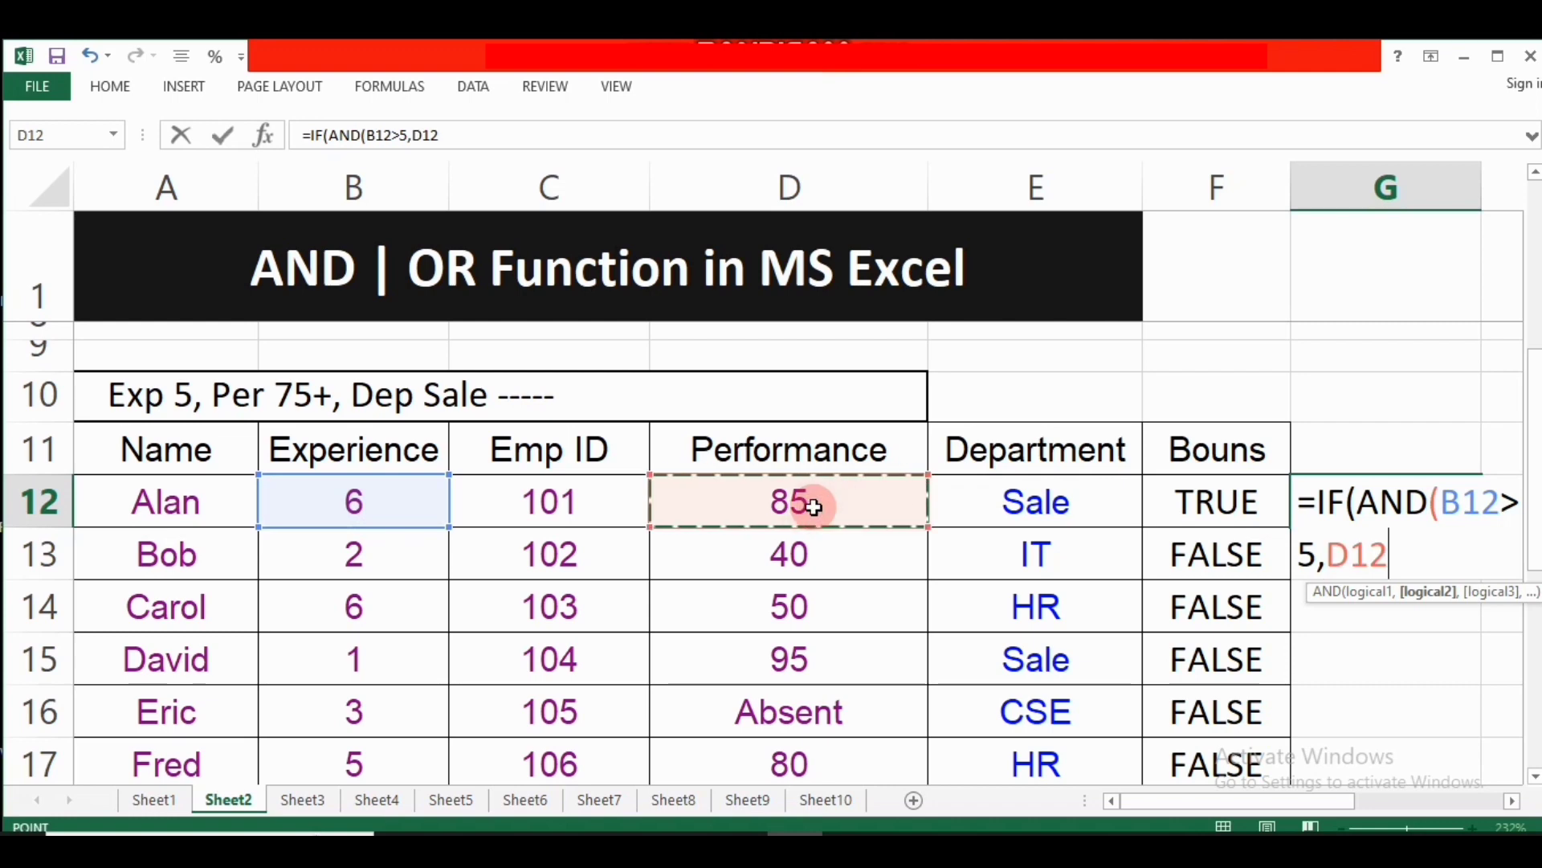
type(">")
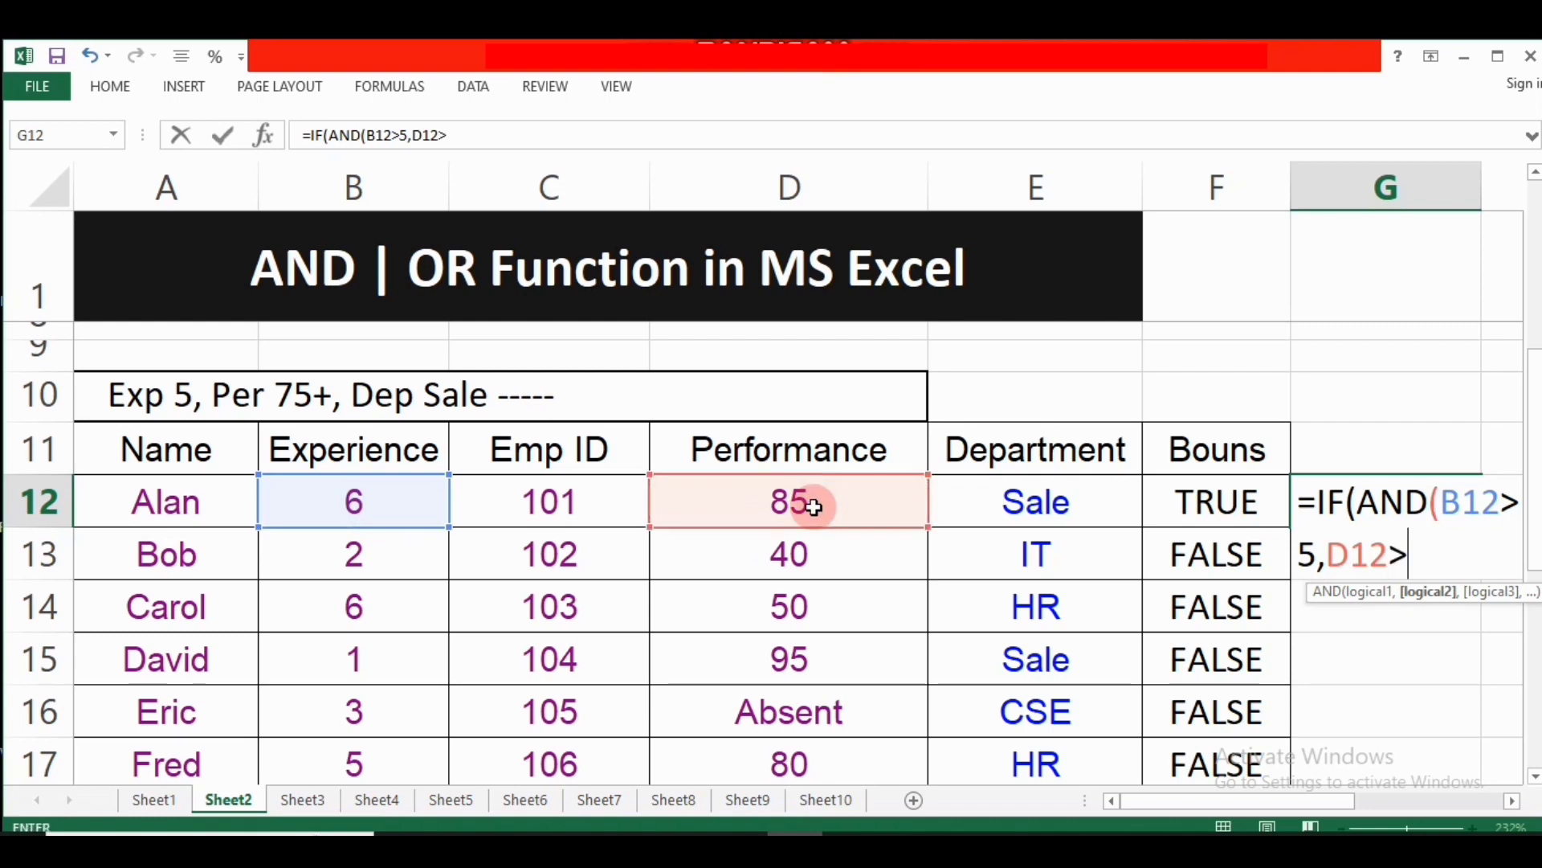
type("75")
type(",")
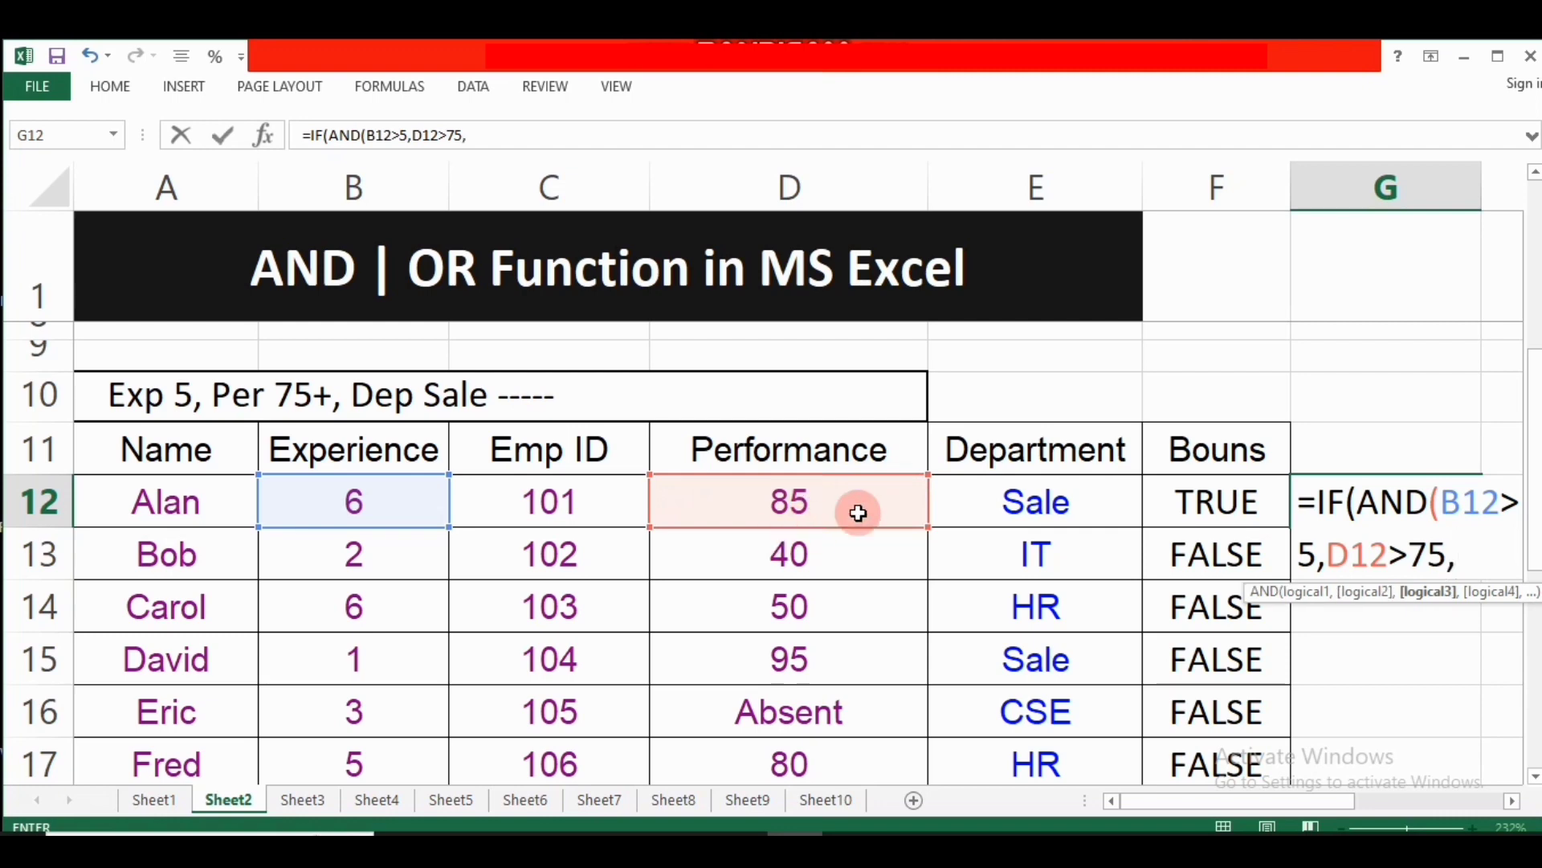
left_click(1061, 506)
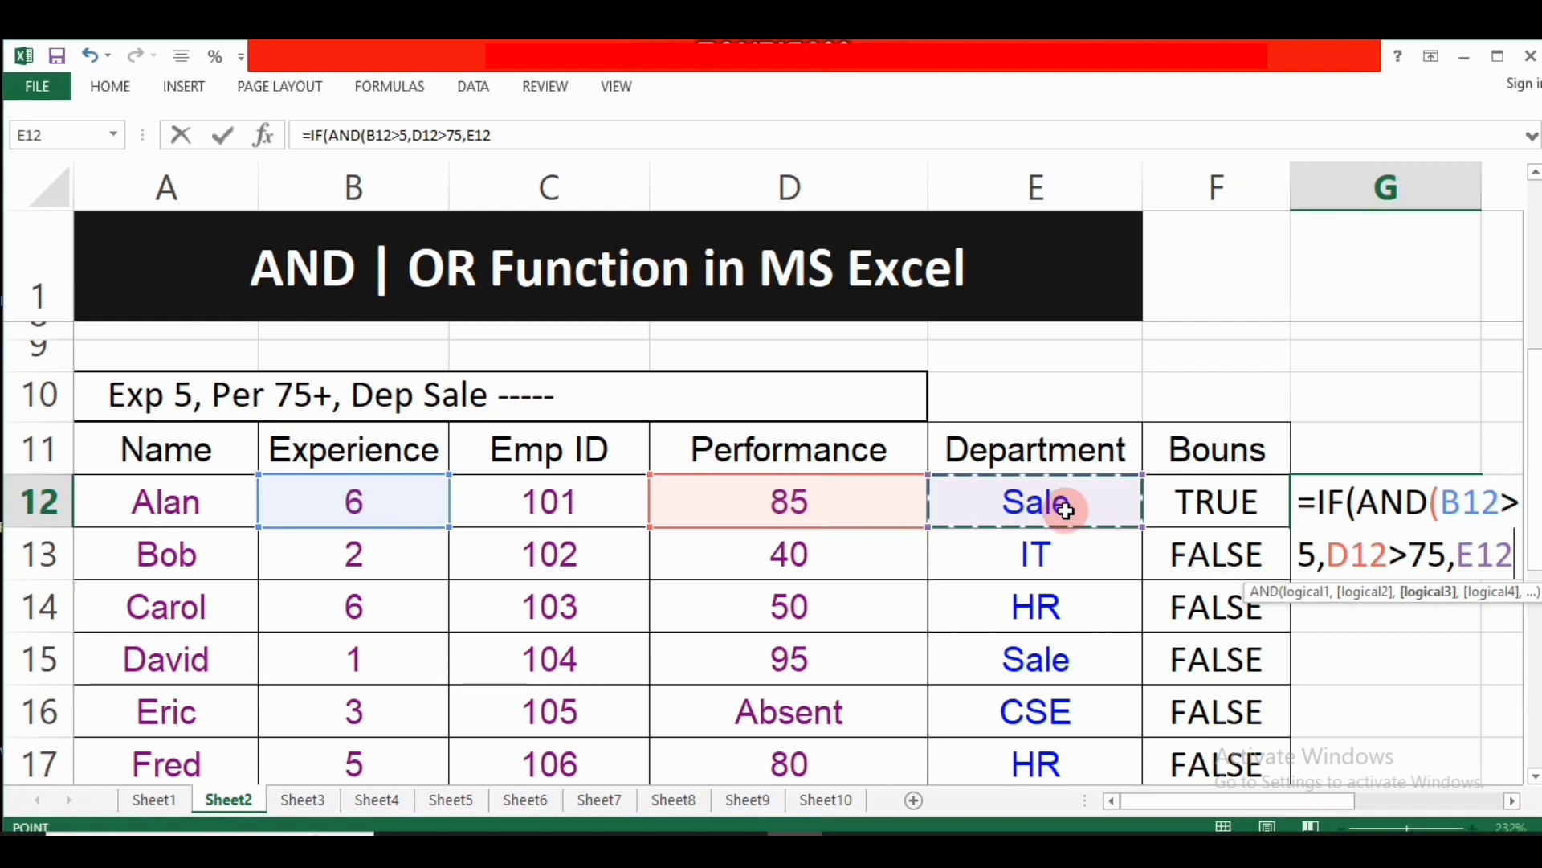
type("=")
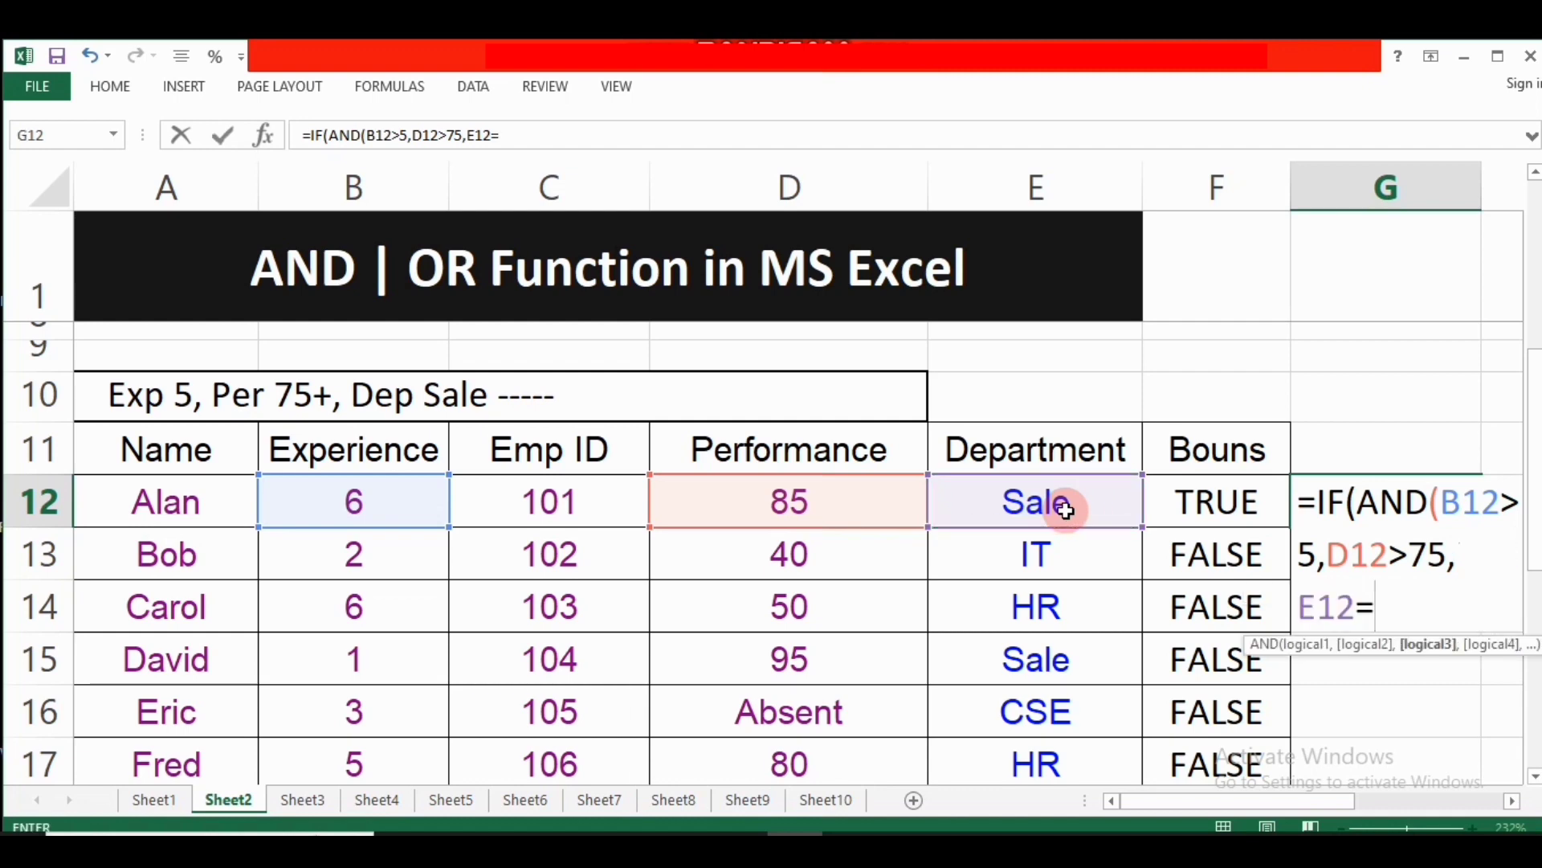
type("\"sal")
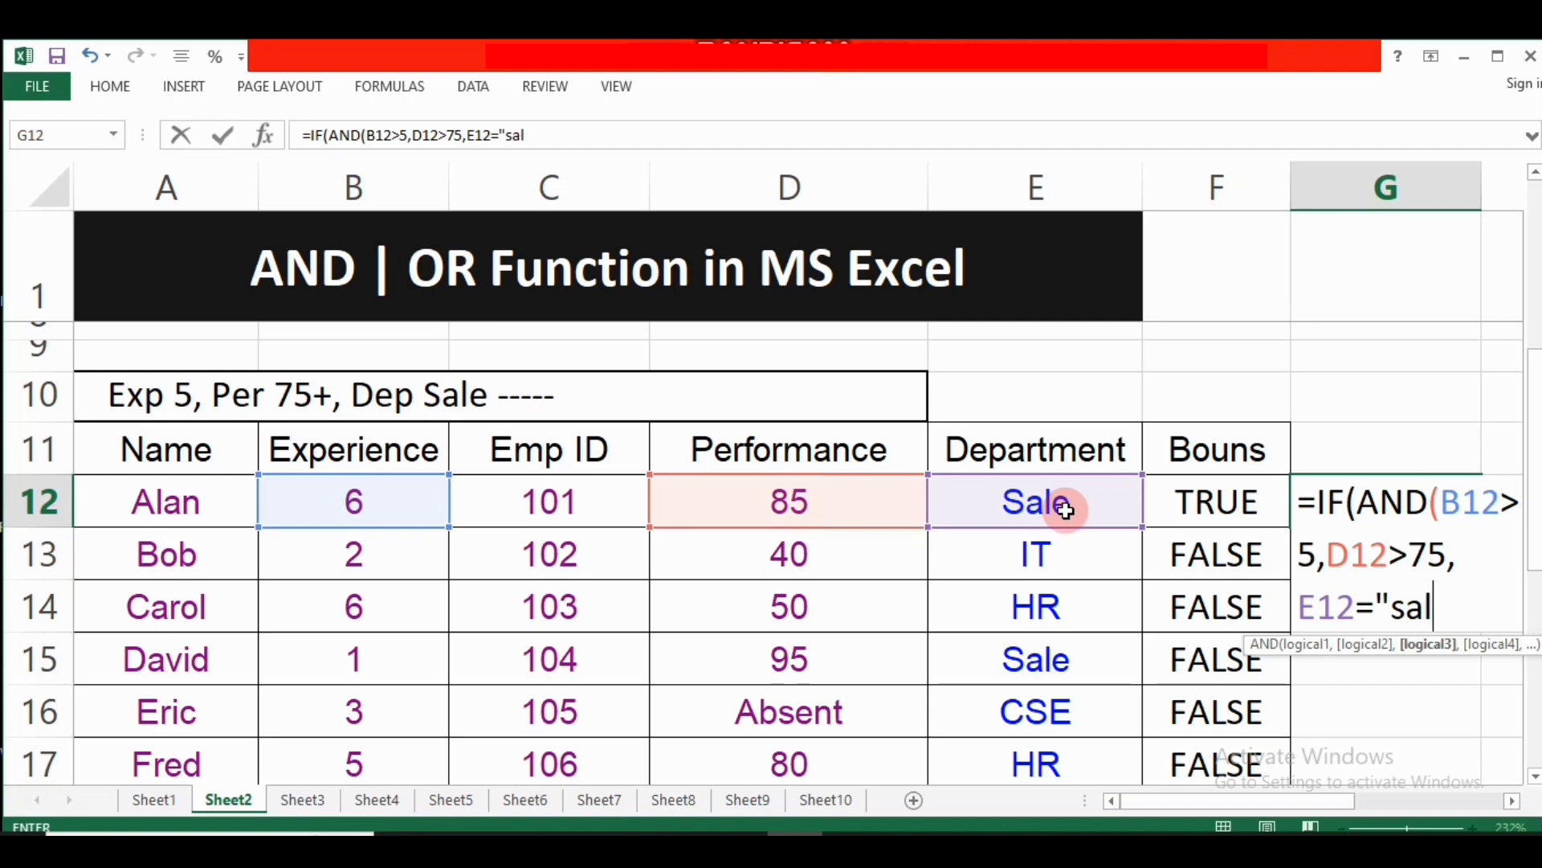
type("e")
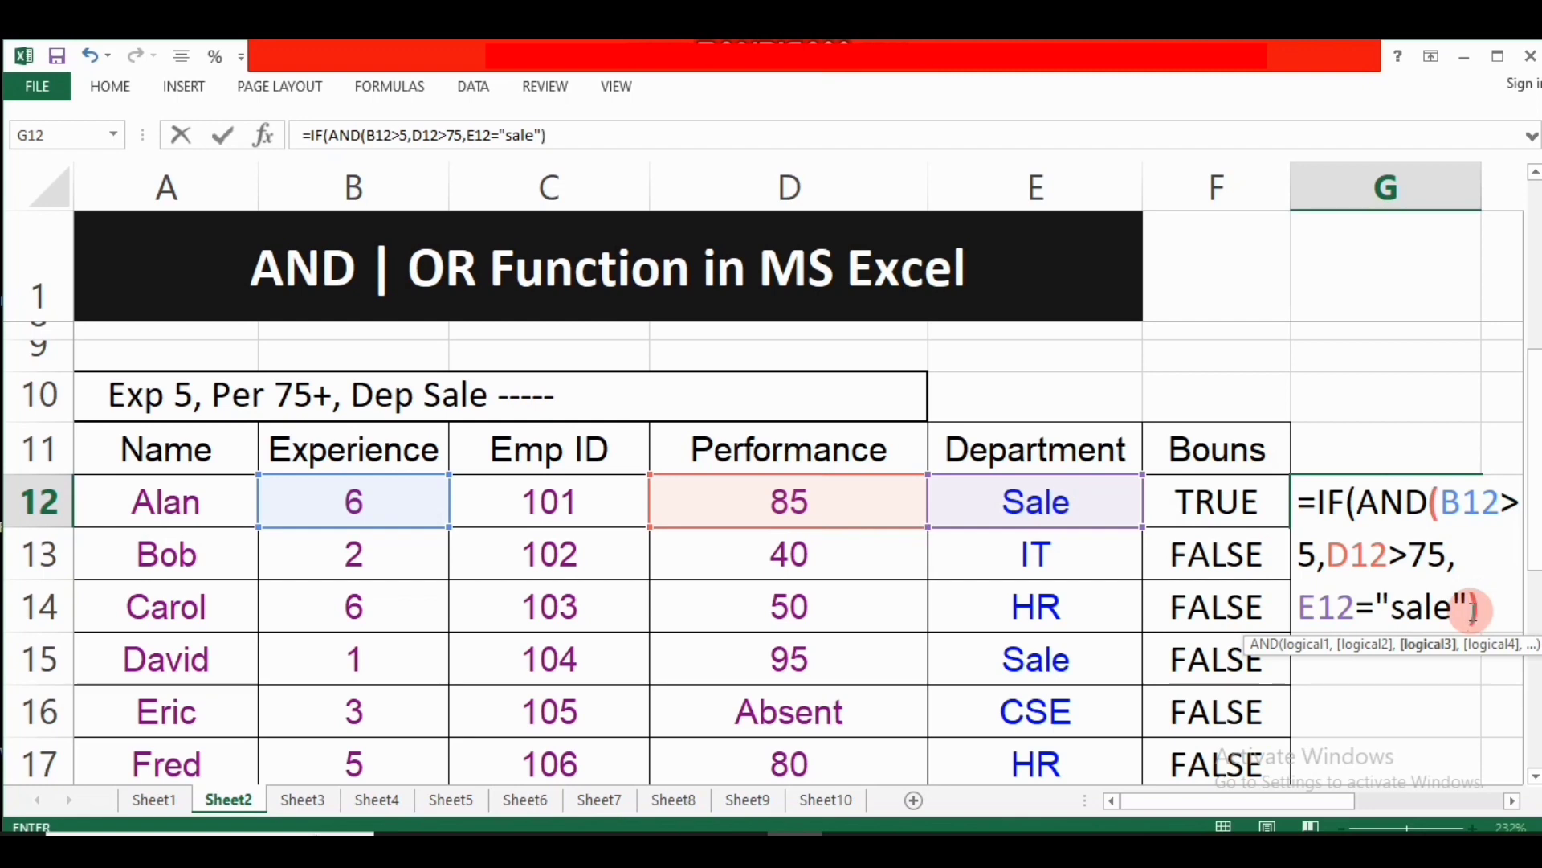
type(")")
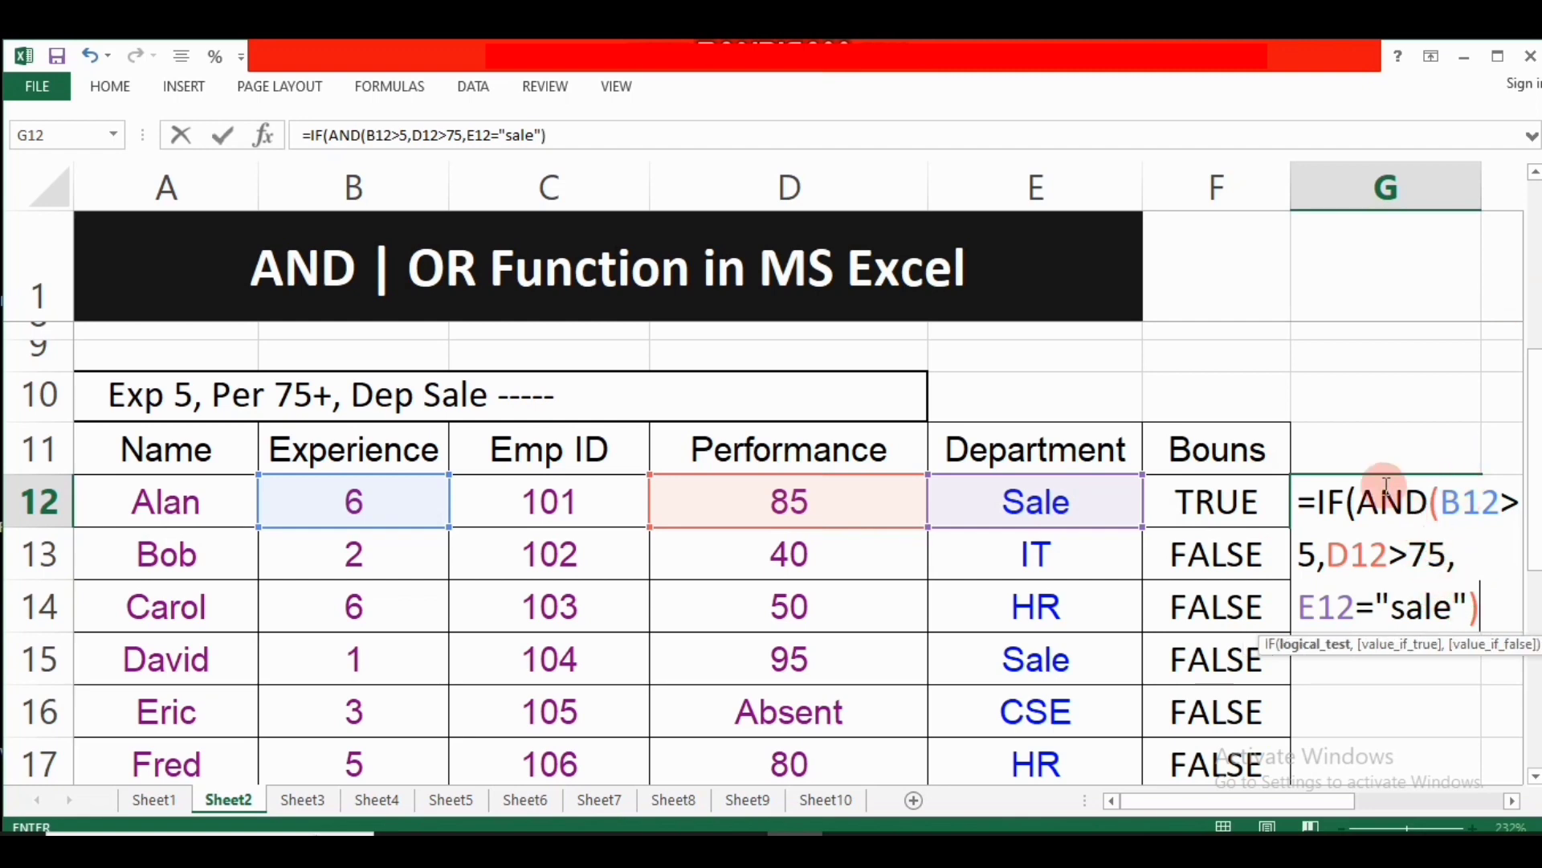
left_click_drag(1356, 505, 1333, 506)
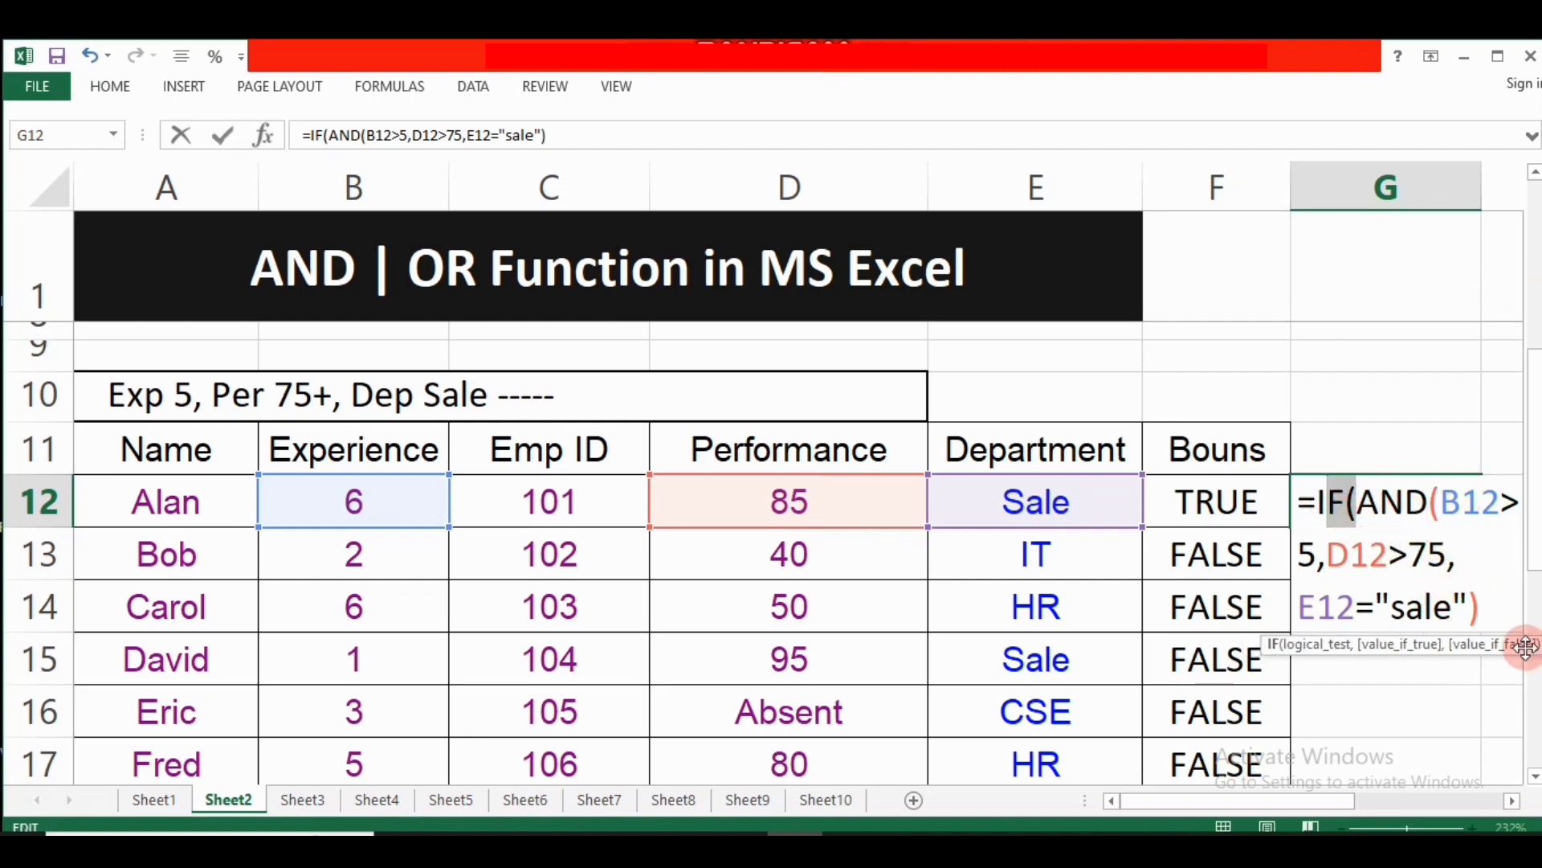
left_click(1481, 609)
type(",")
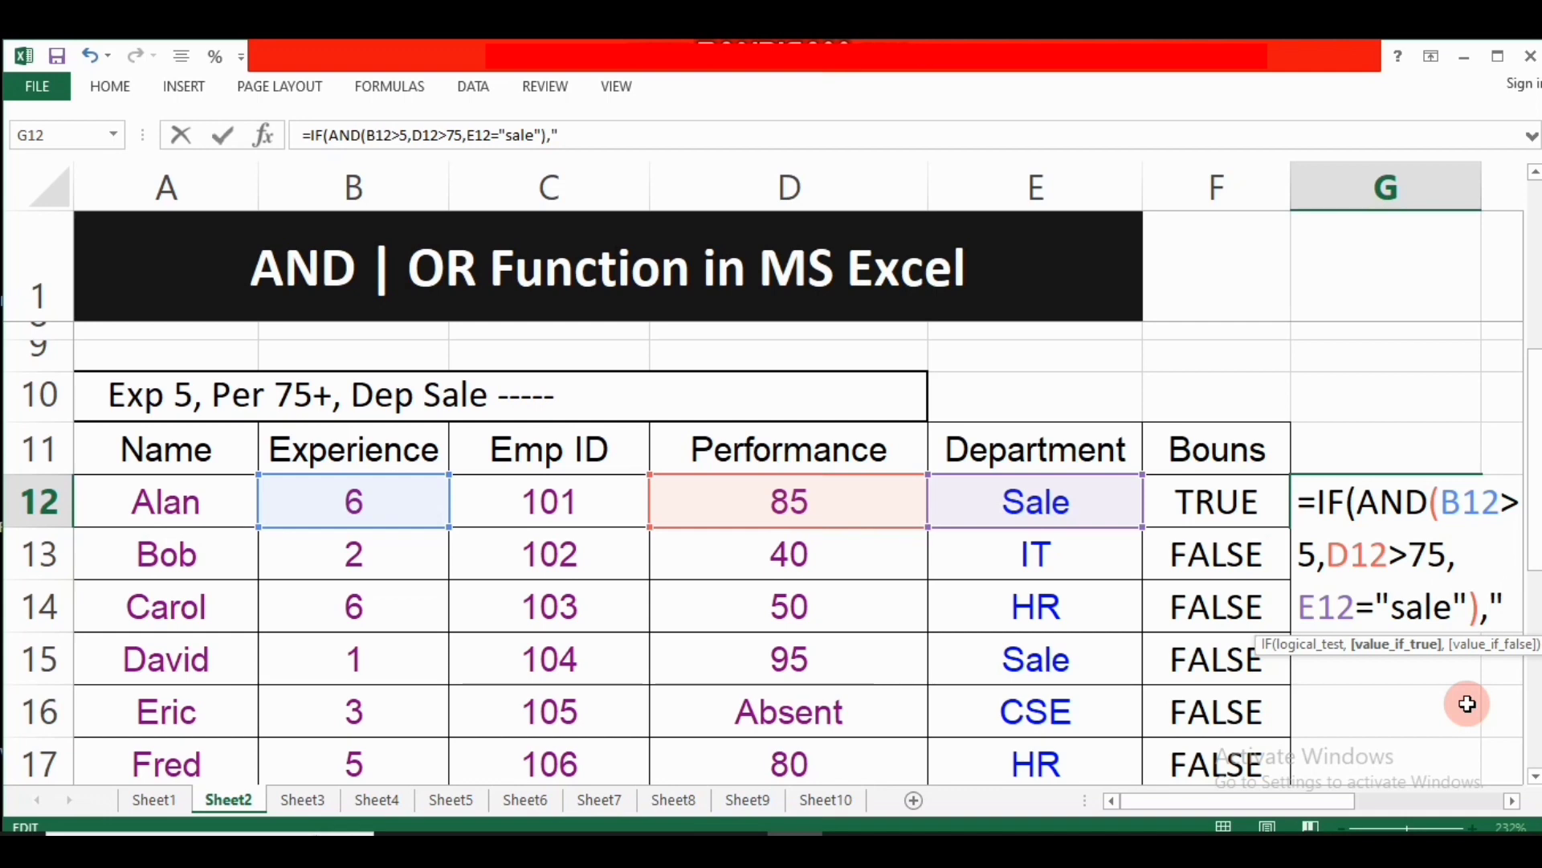
Finish G12's IF with true text "Bouns Avail" and accept Excel's suggested formula correction.
type("Boo")
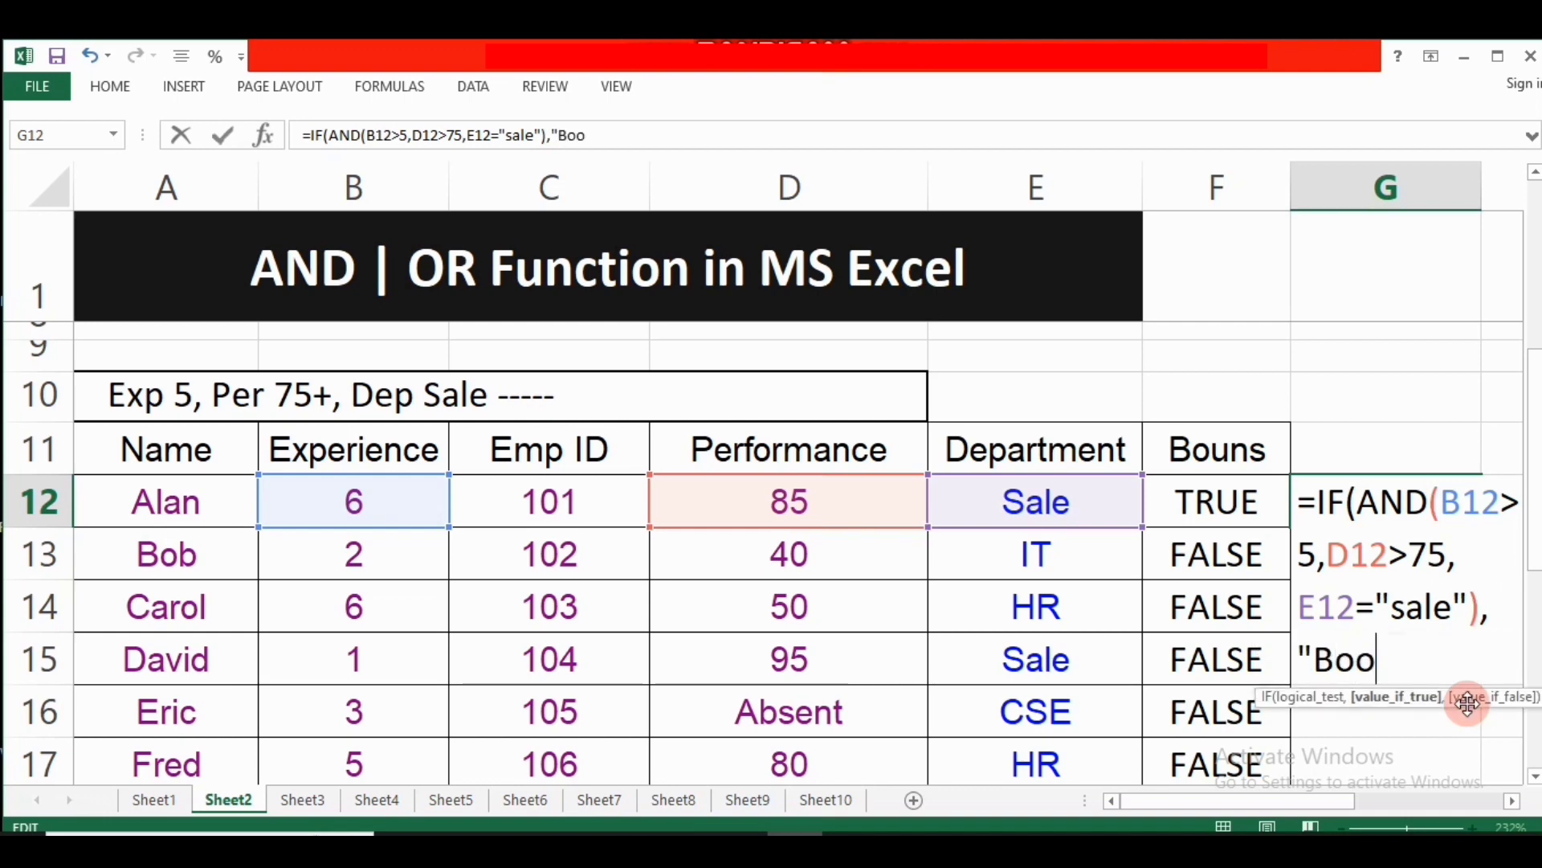
key("BackSpace")
type("uns")
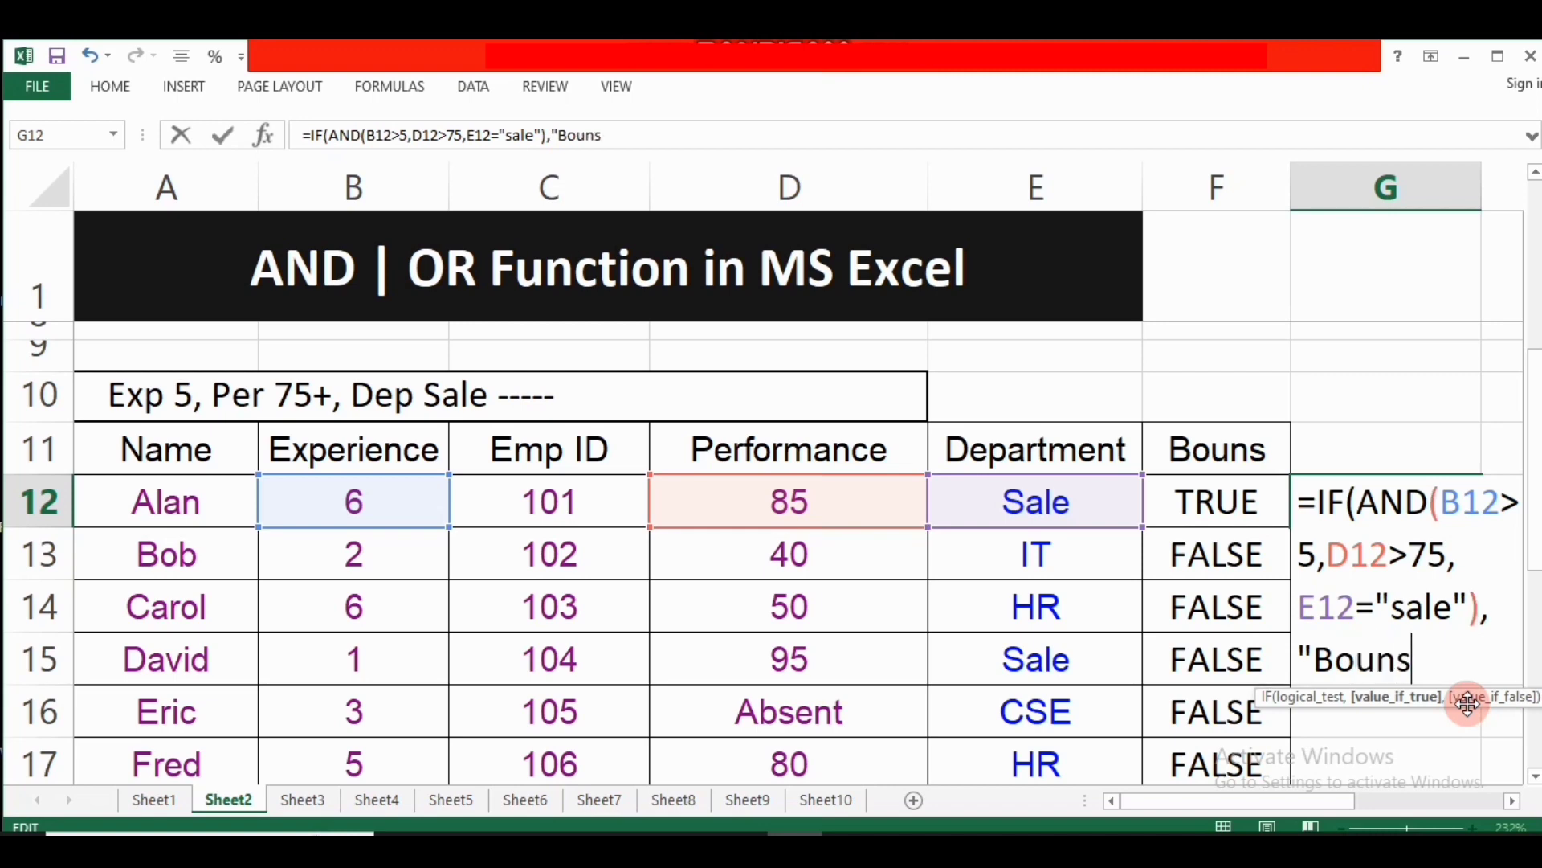
type(" Ava")
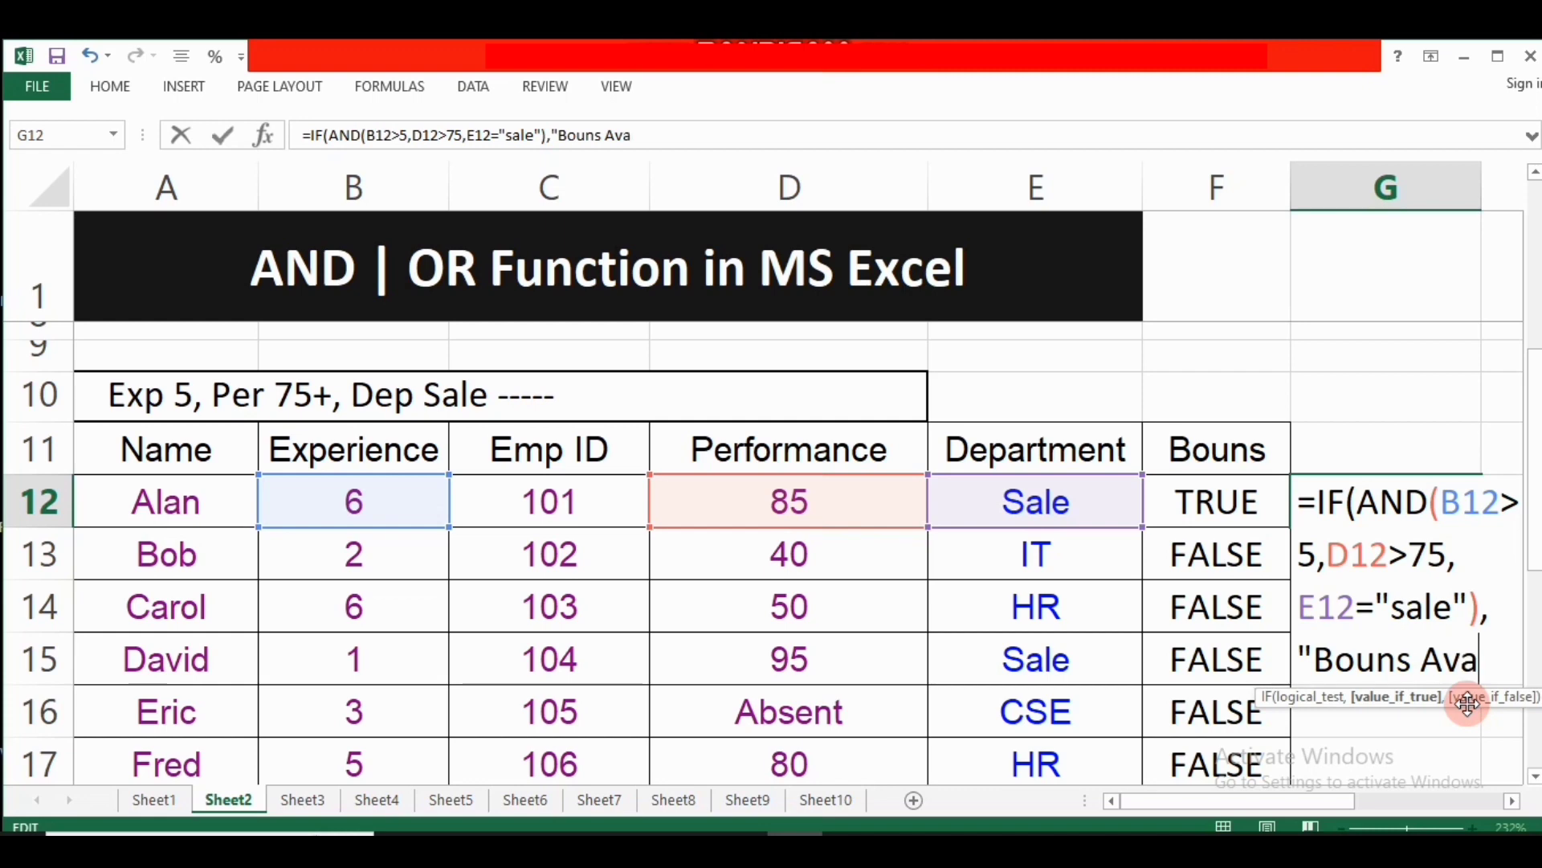
type("il\"")
key("Return")
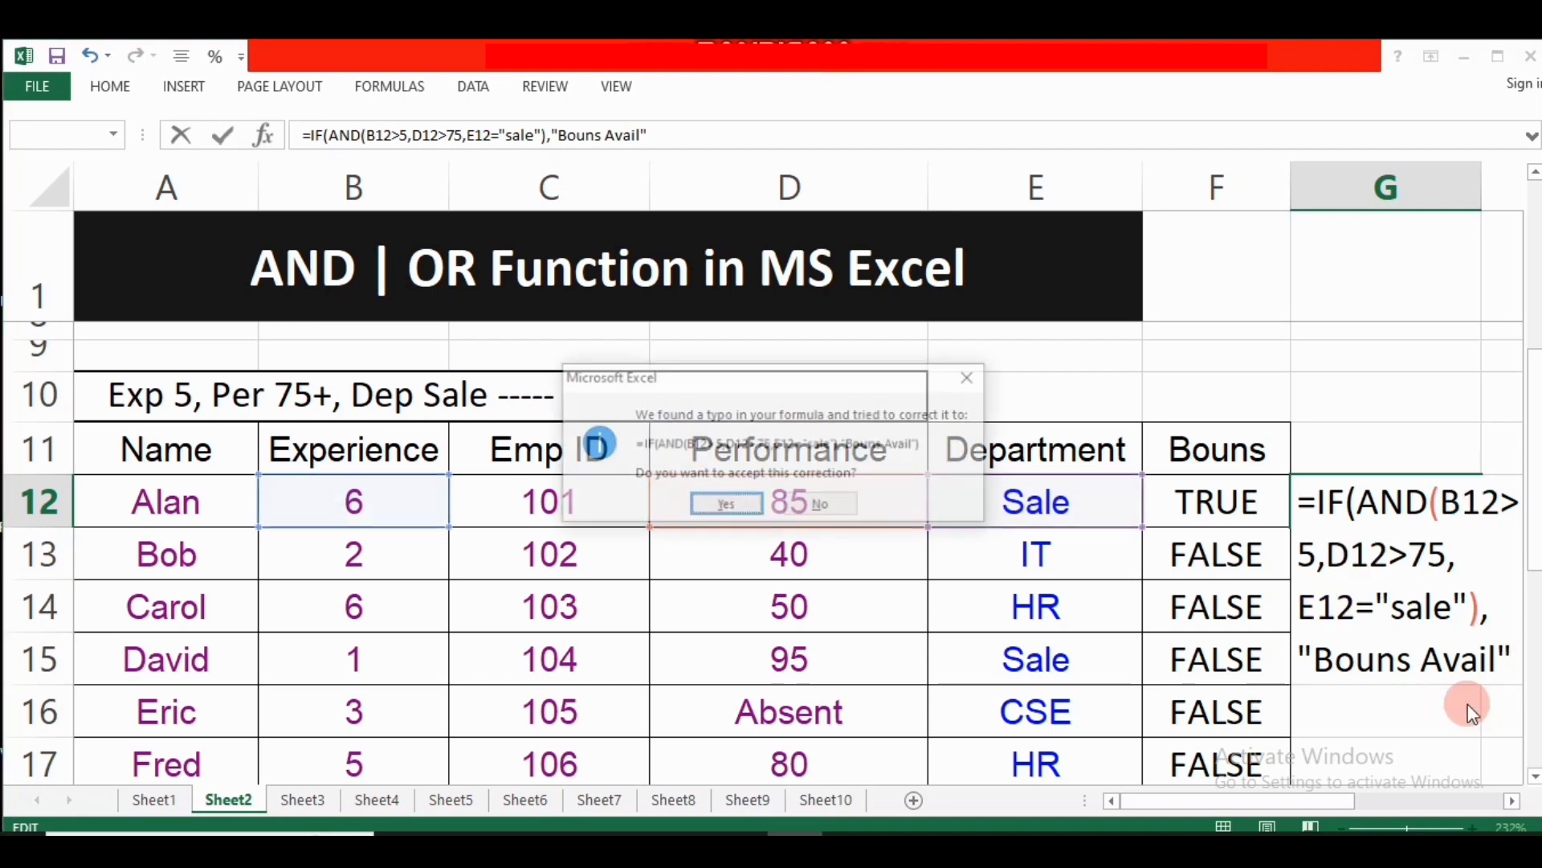
key("Return")
Widen column G to fit "Bouns Avail" and fill G12's formula down the table.
left_click(1463, 503)
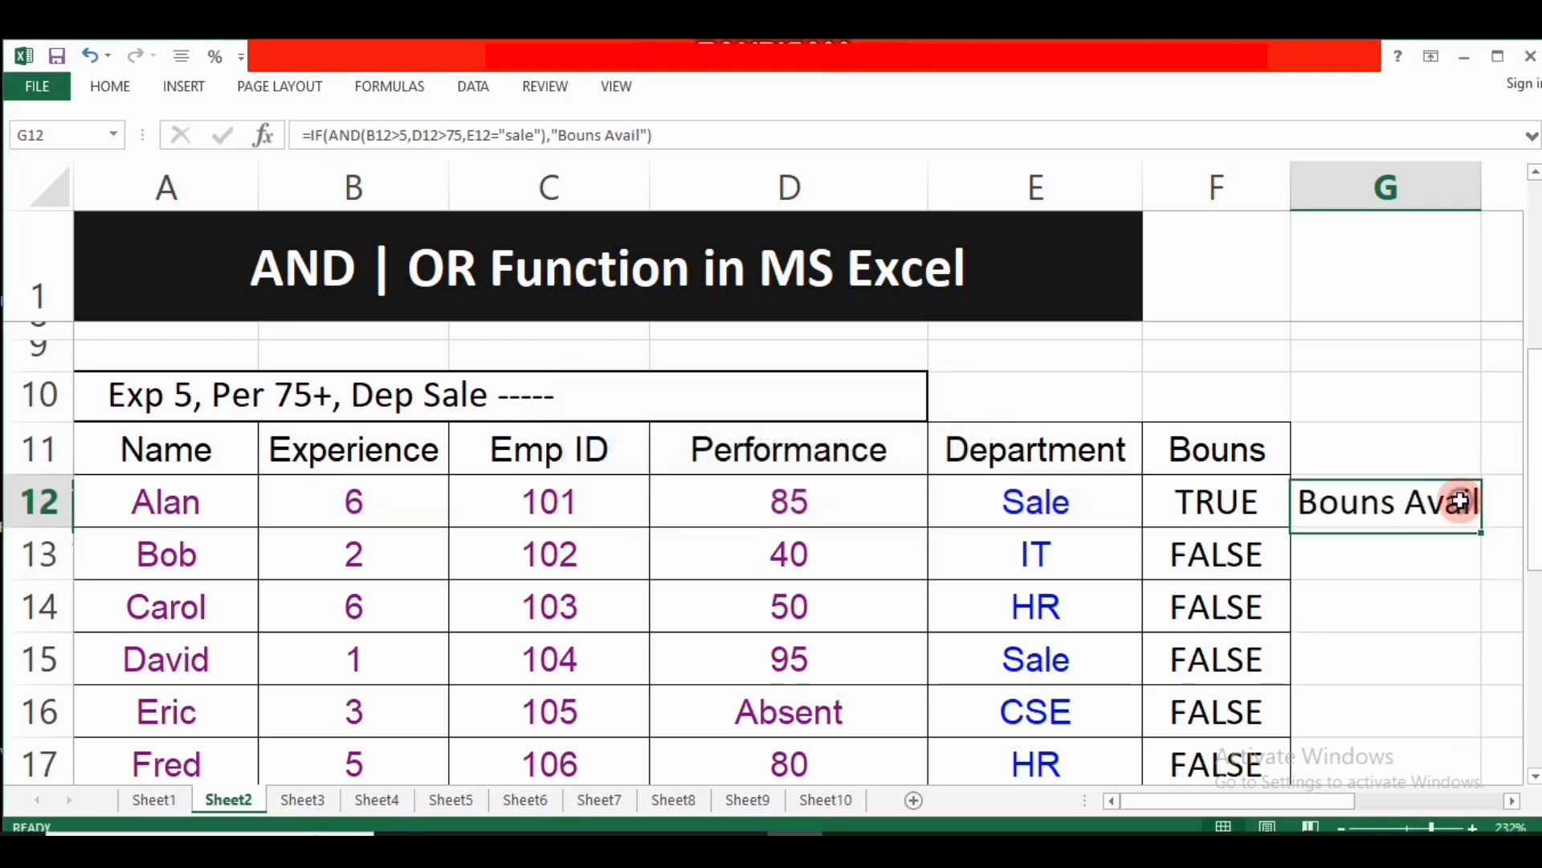
left_click_drag(1482, 184, 1517, 184)
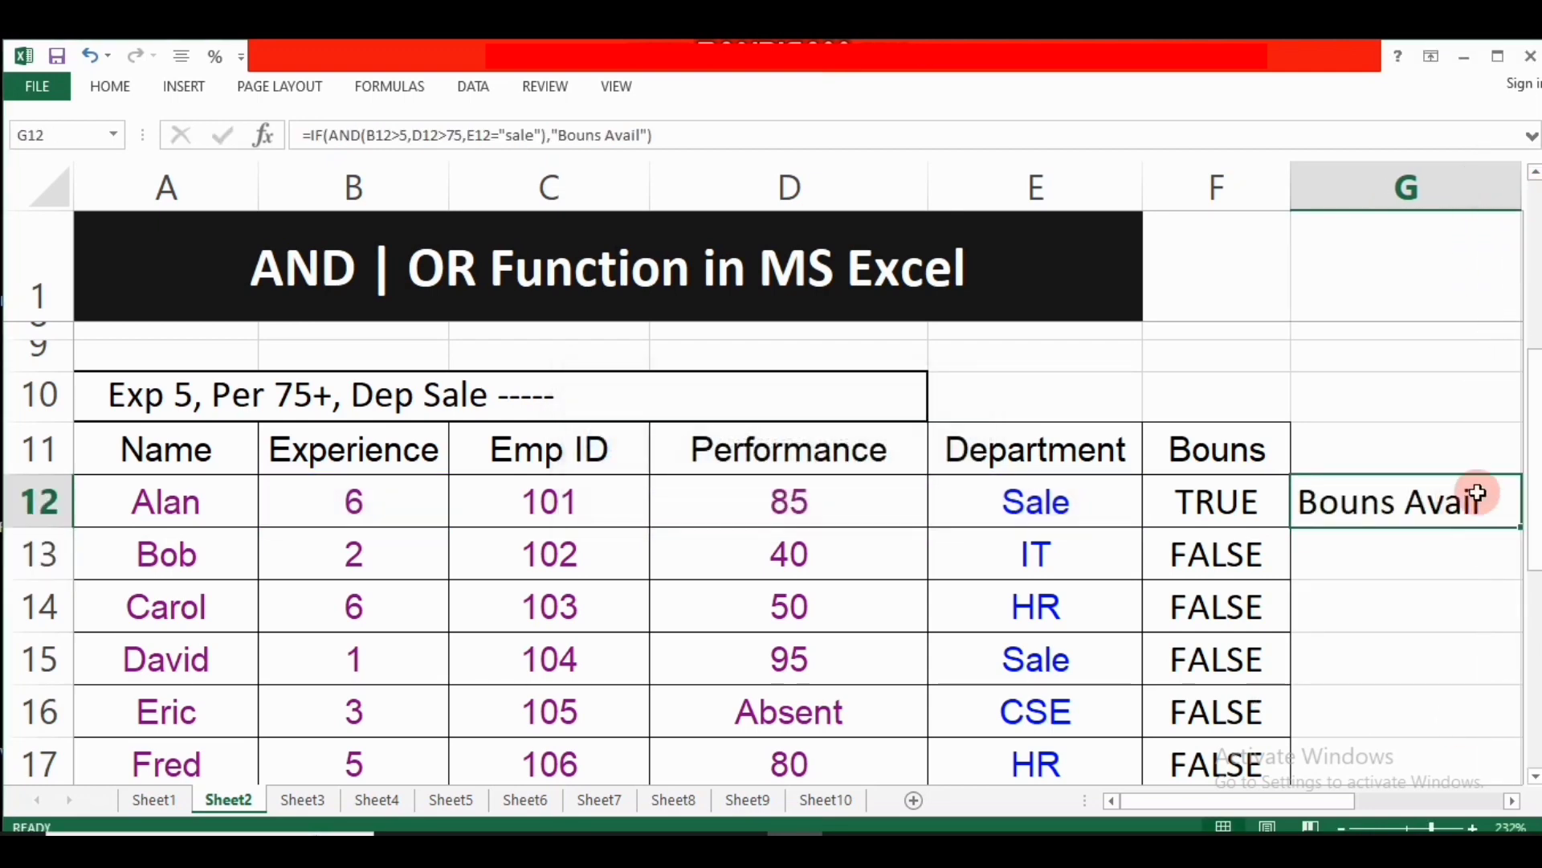
double_click(1521, 527)
scroll(1450, 595, "down", 2)
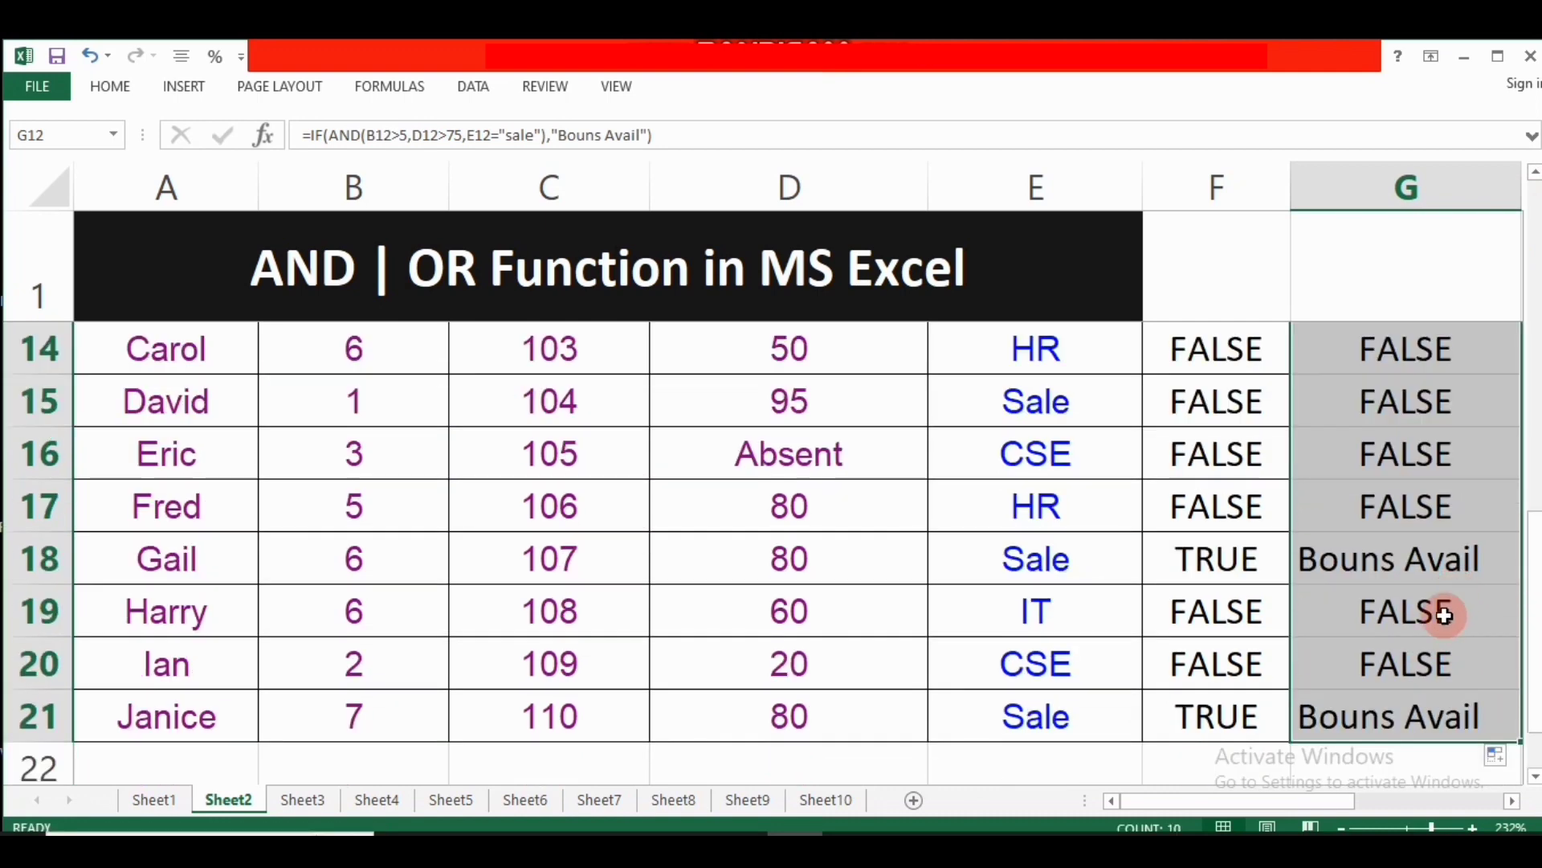
scroll(1438, 620, "down", 1)
scroll(1438, 620, "up", 1)
scroll(1434, 603, "up", 2)
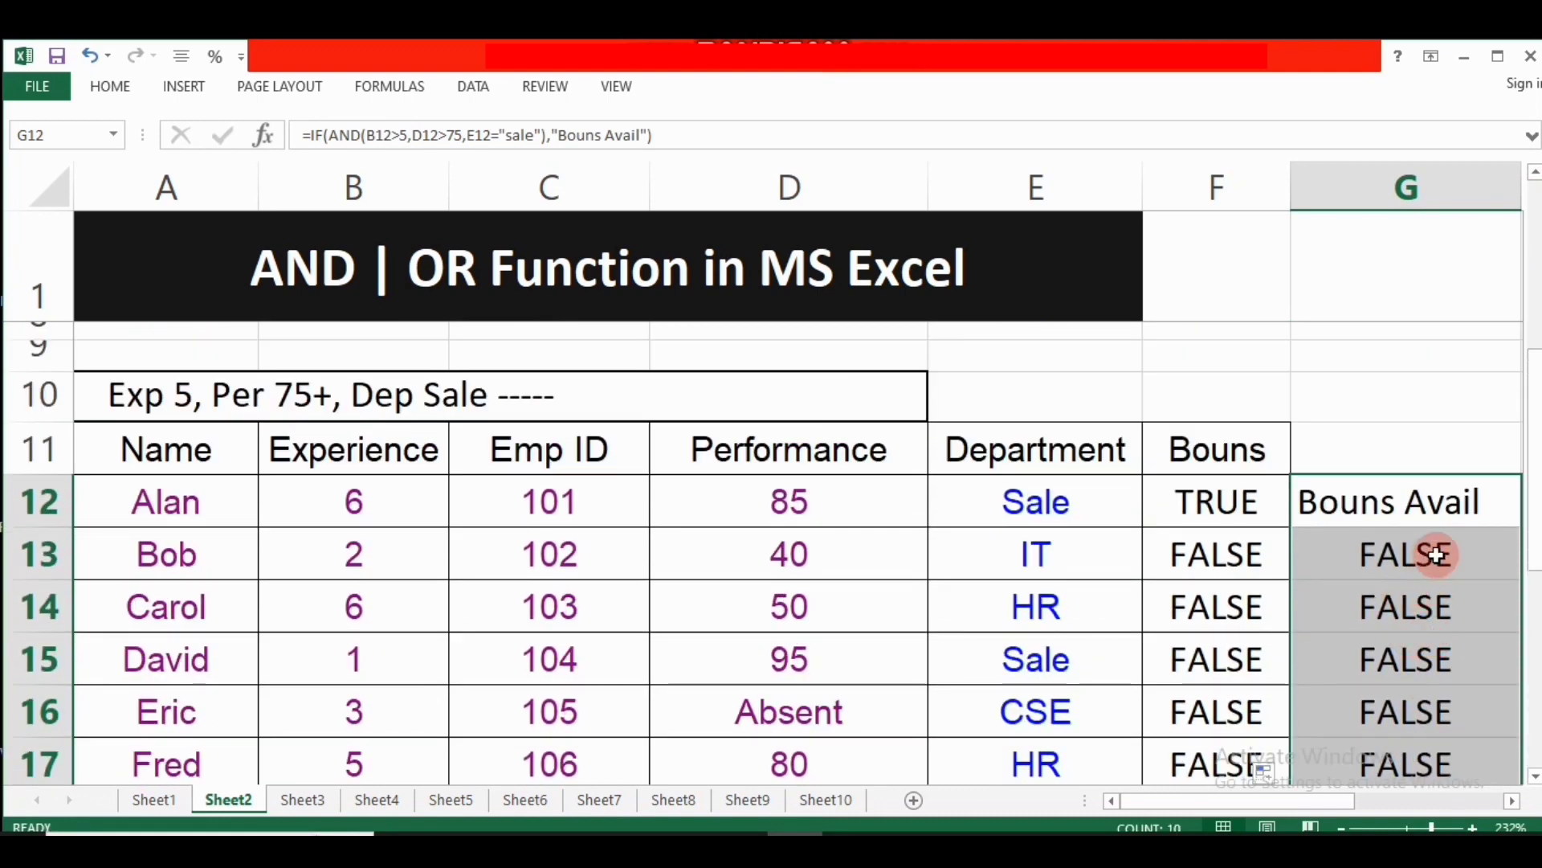
Add "NA" as the false result to G12's IF formula.
double_click(1484, 500)
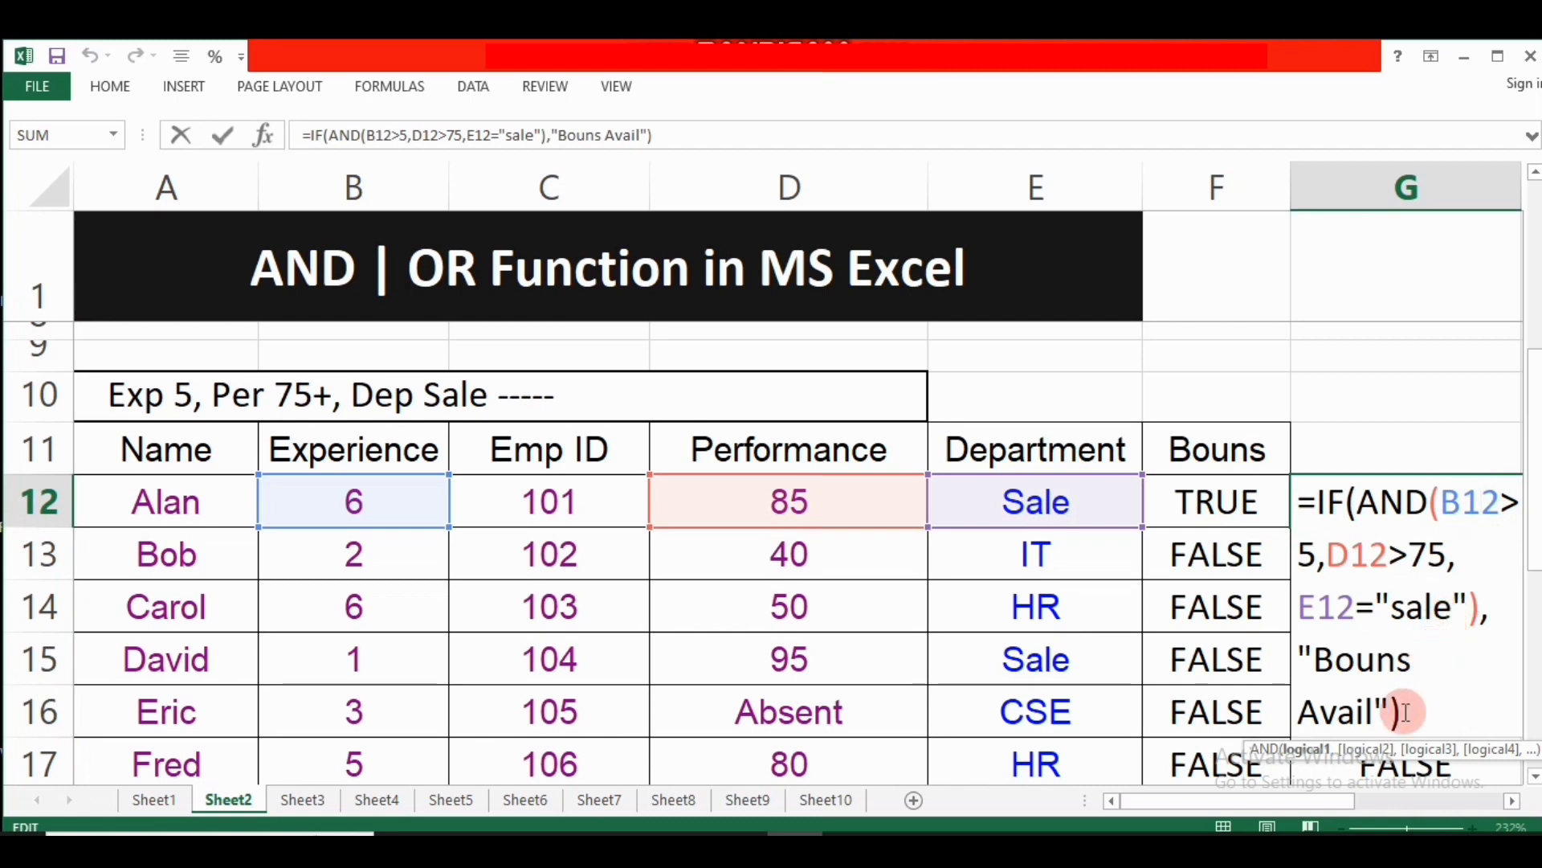
left_click(1394, 711)
type(",")
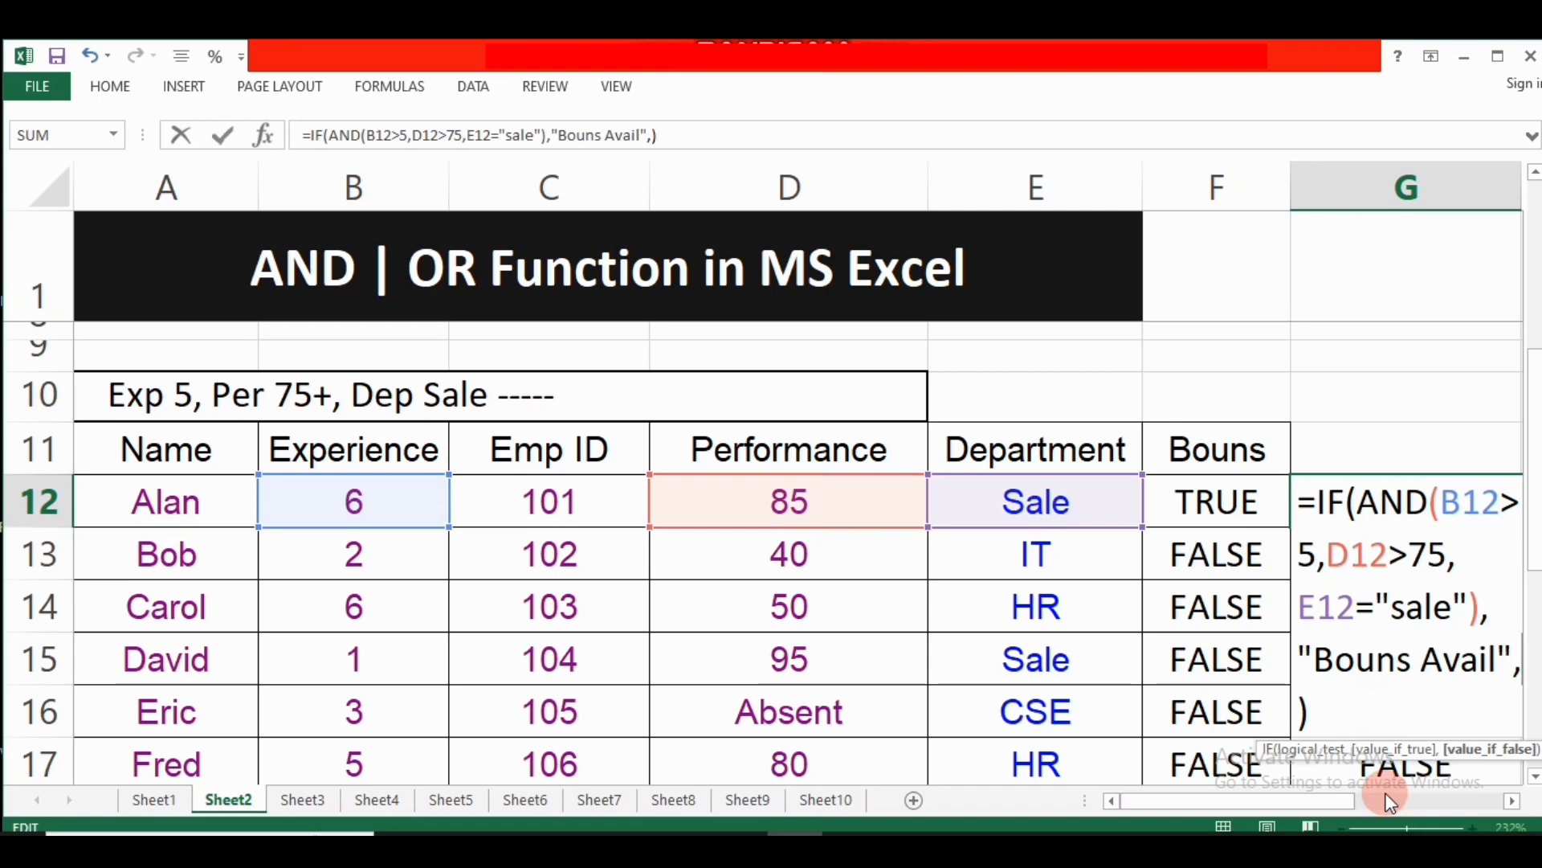
type("\"N")
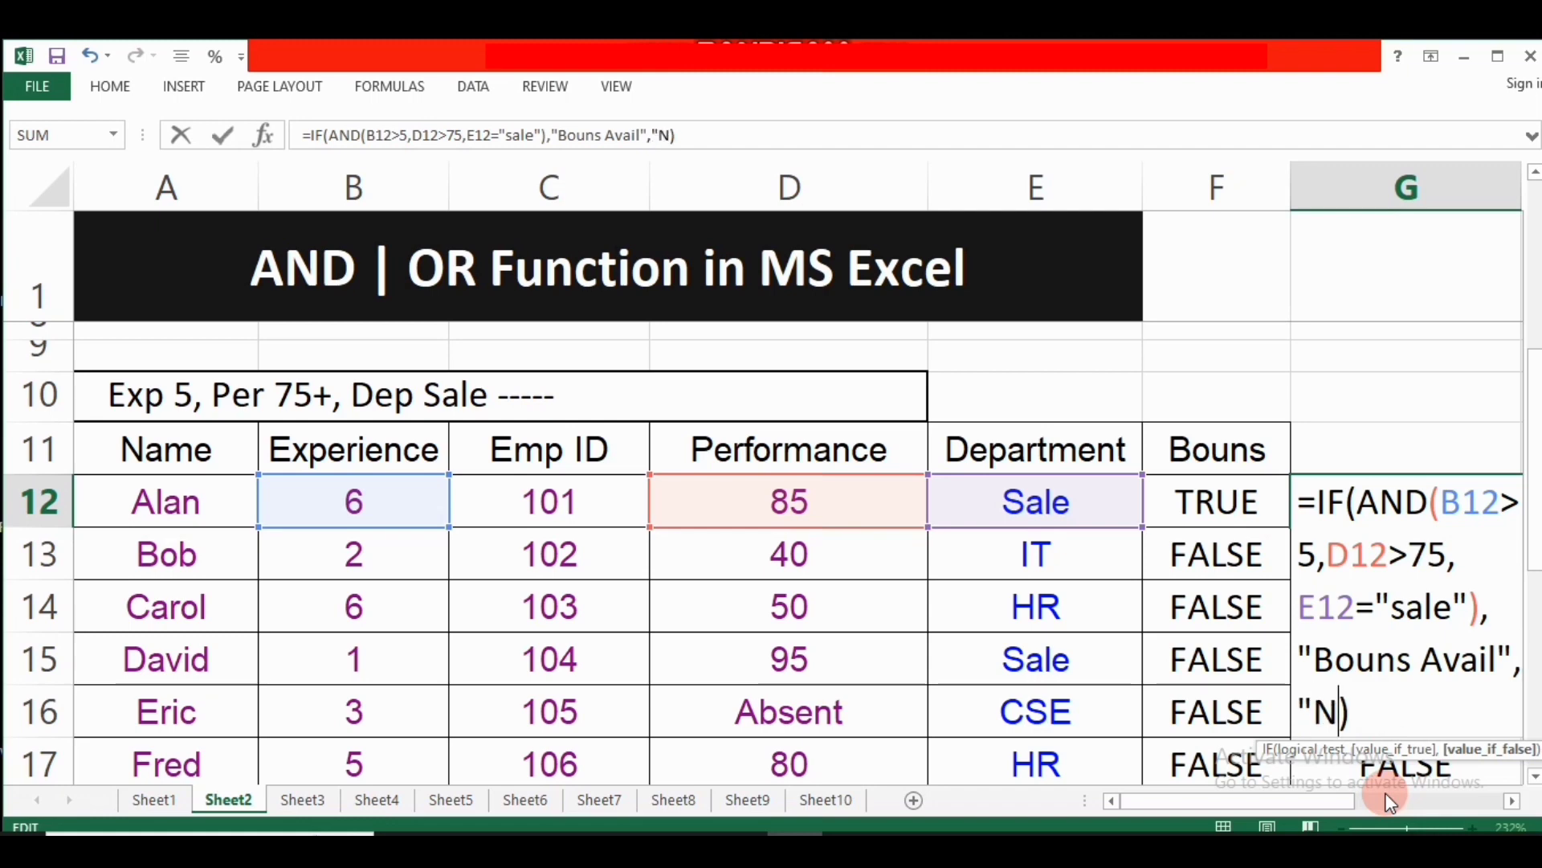
type("A\"")
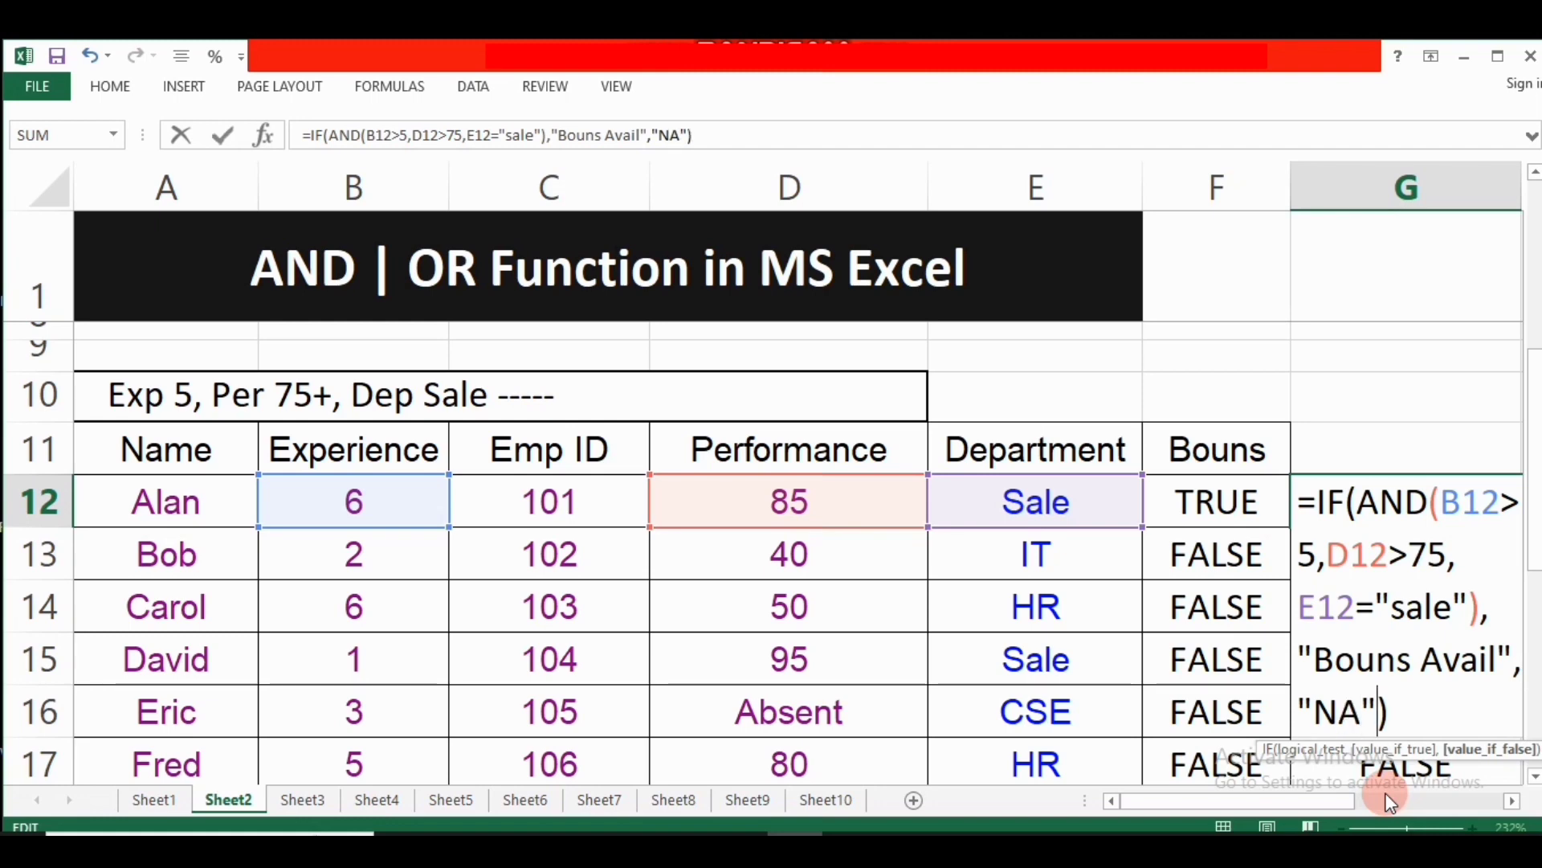
key("Return")
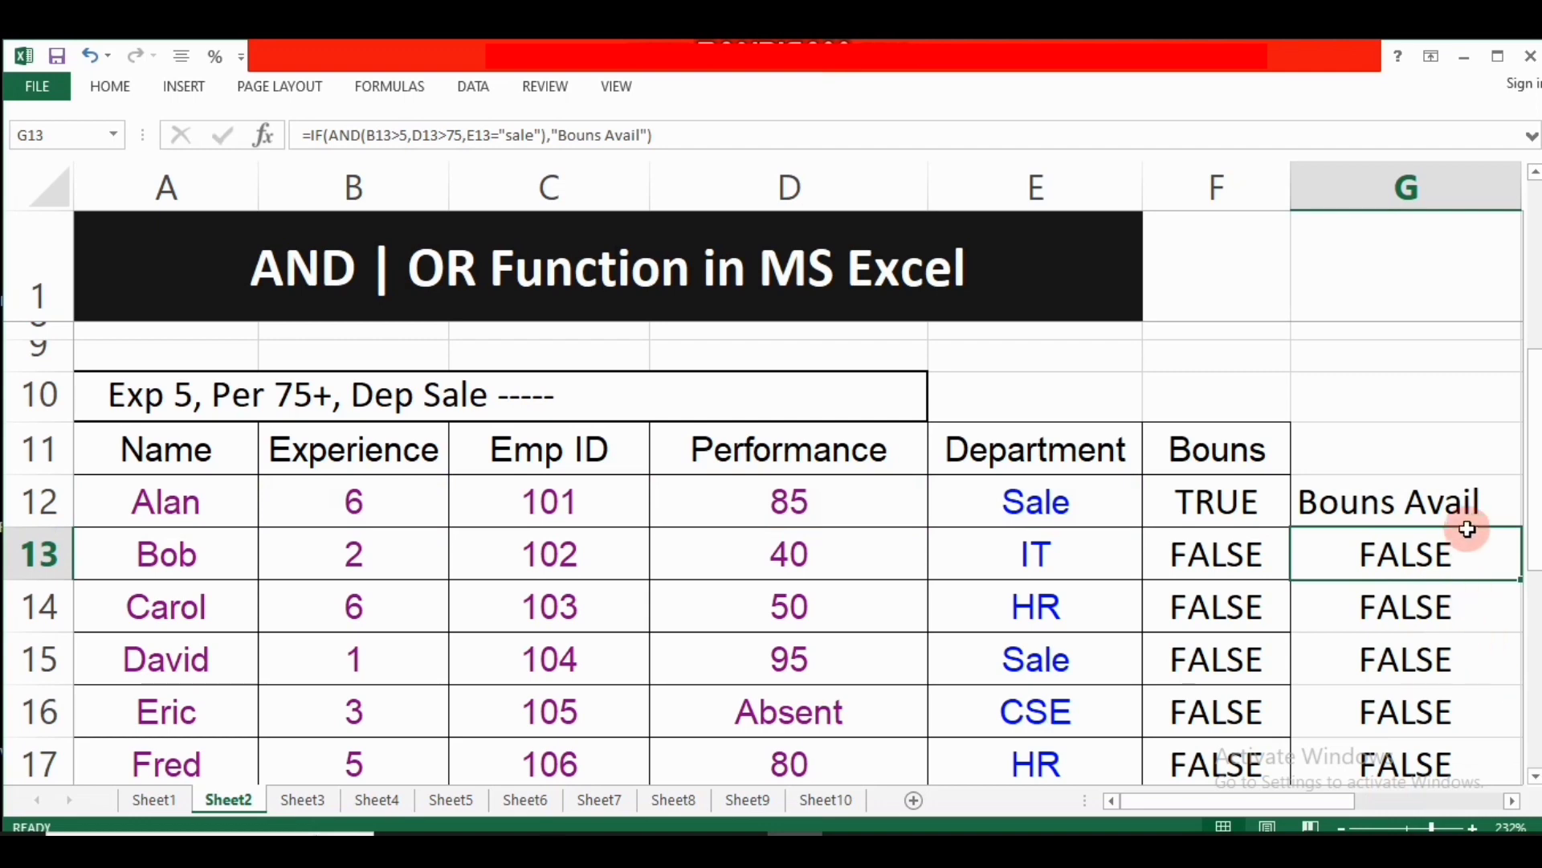
left_click(1488, 516)
Fill the updated G12 formula down to G21, showing NA for non-qualifying employees.
double_click(1520, 527)
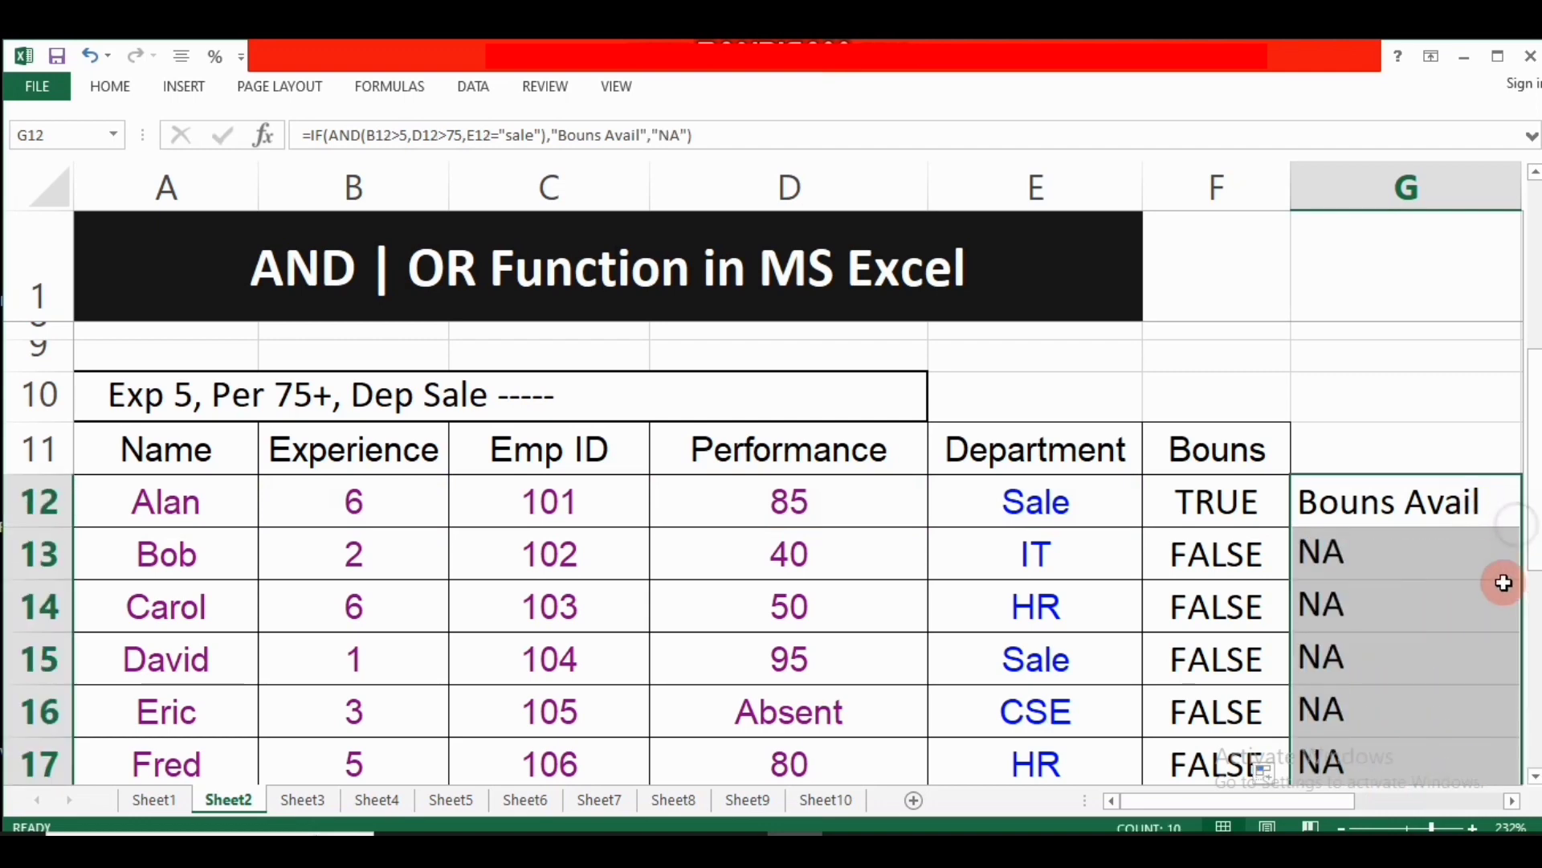
scroll(1422, 586, "down", 2)
scroll(1212, 613, "down", 1)
scroll(998, 594, "up", 4)
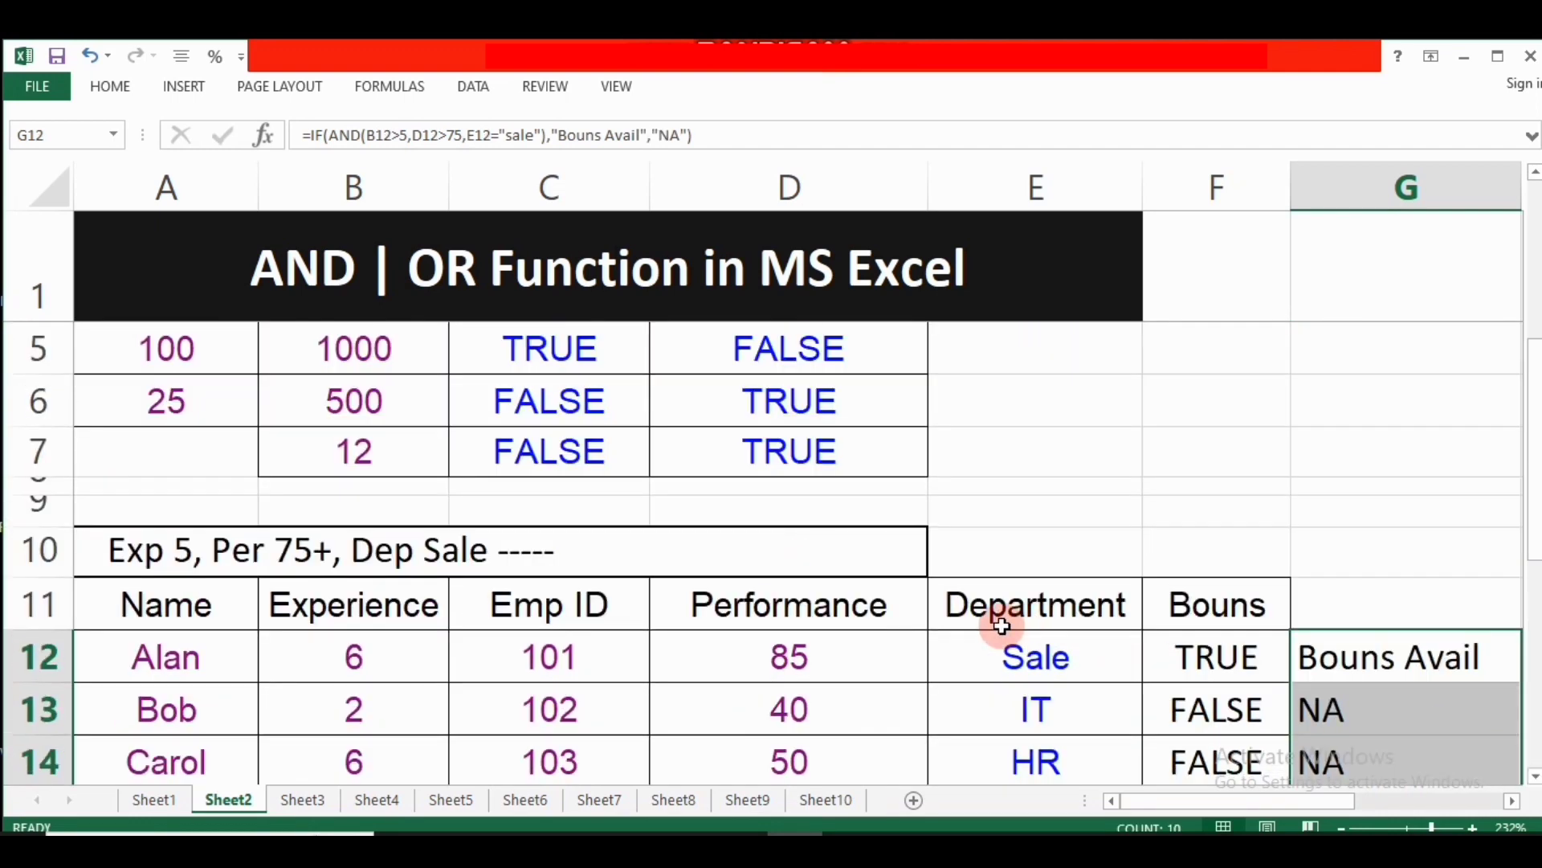
scroll(1000, 625, "down", 1)
scroll(1000, 626, "down", 1)
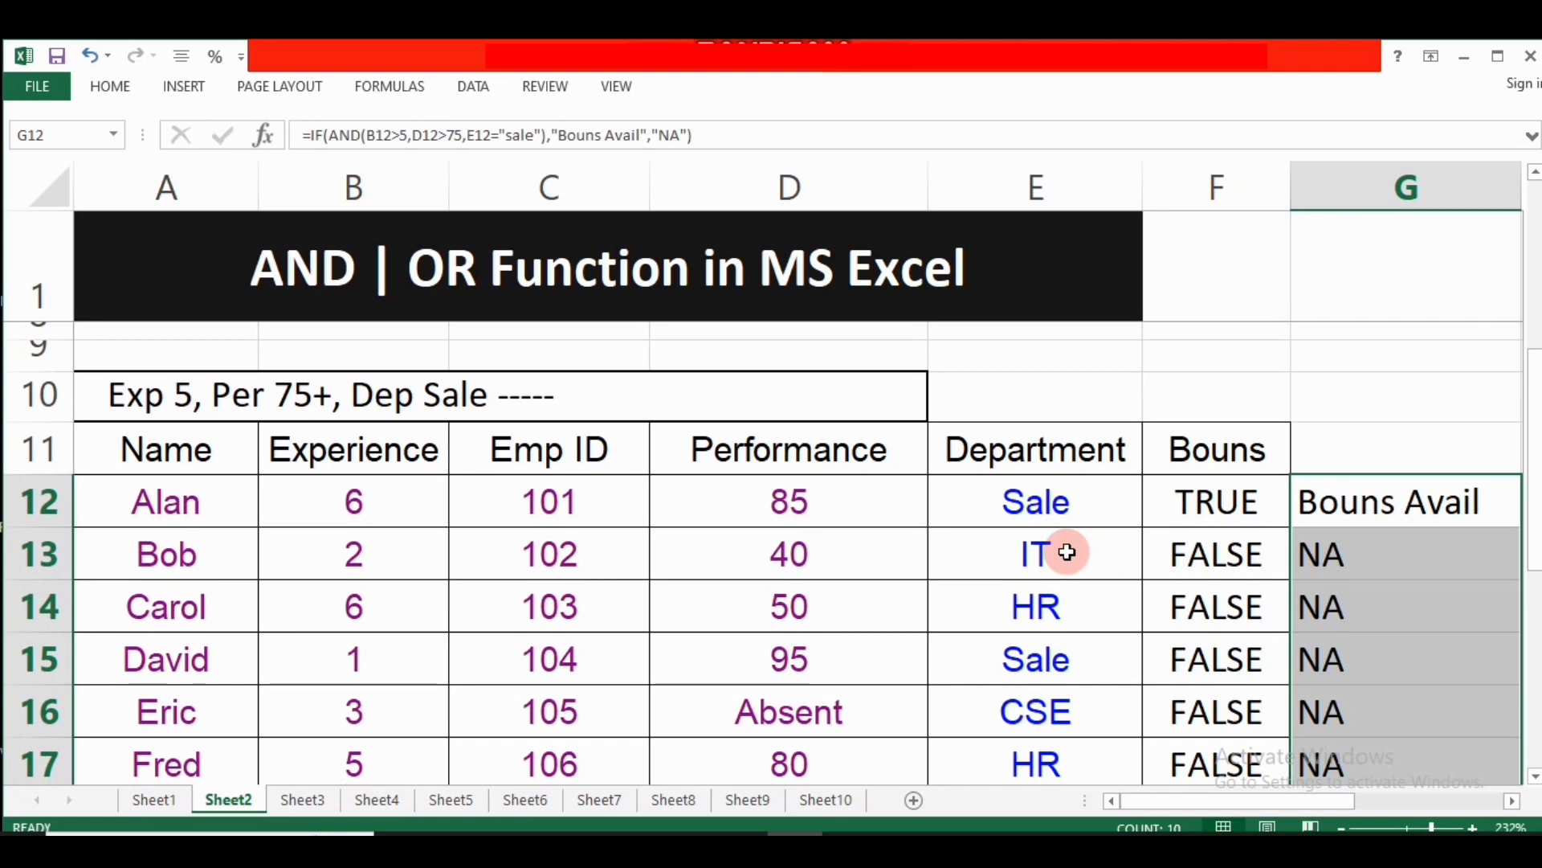
left_click(990, 396)
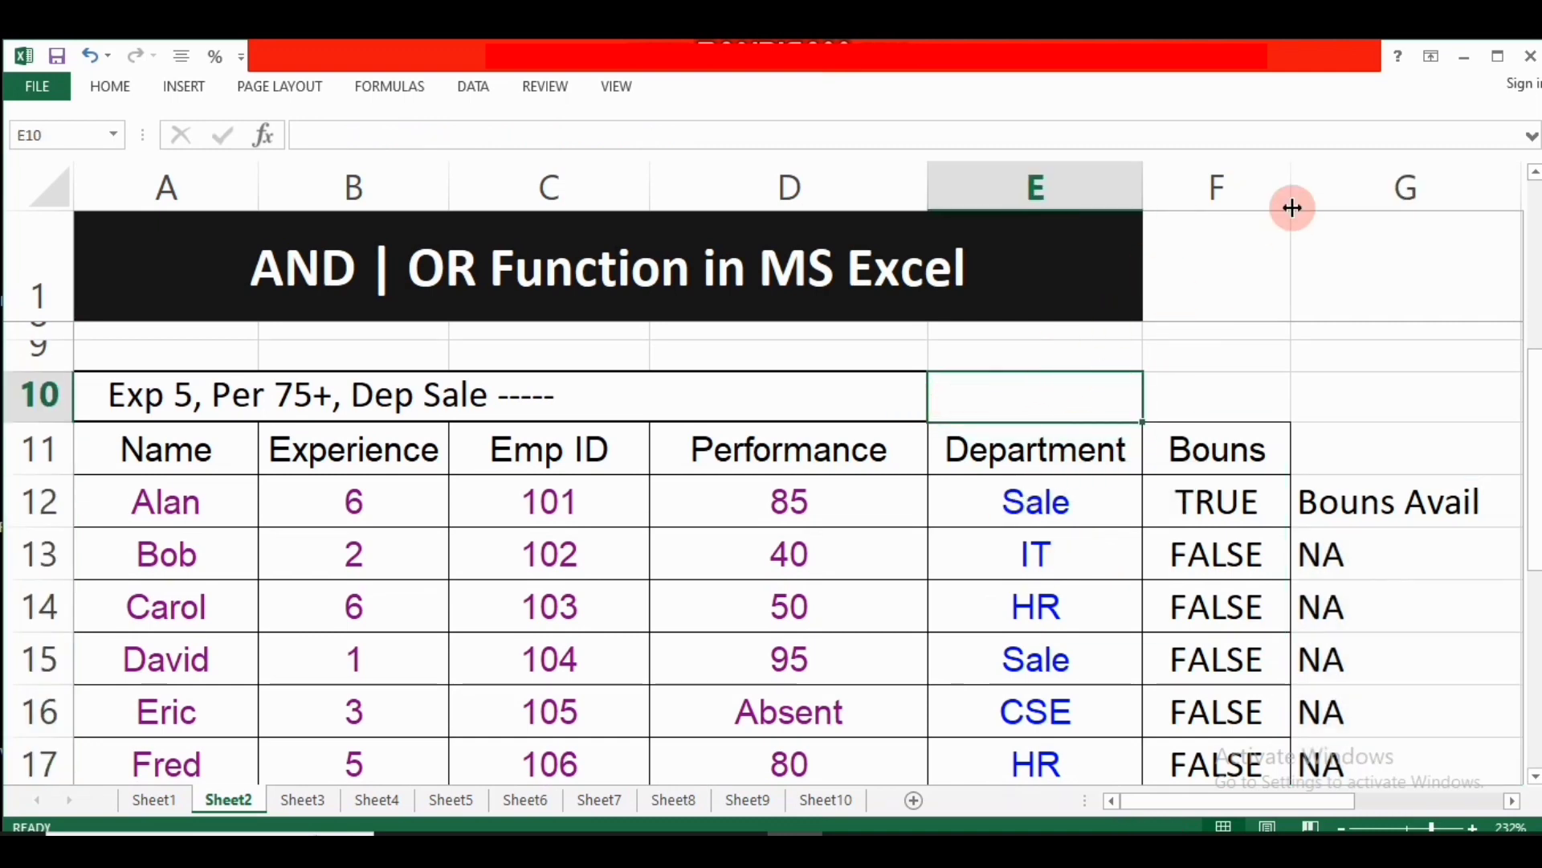